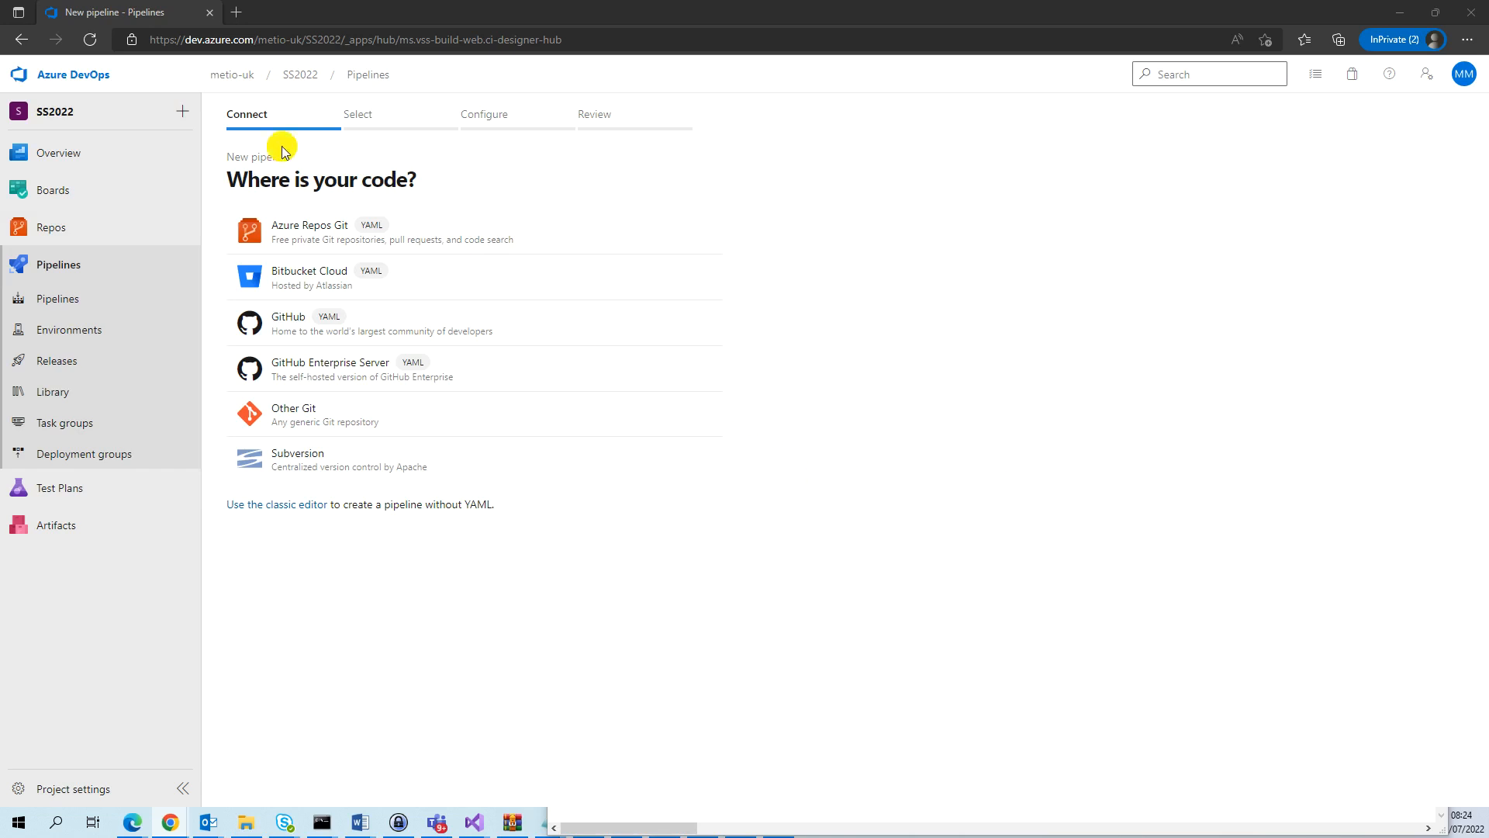
# Start a new pipeline in the SS2022 project using the classic editor instead of YAML.
pyautogui.click(43, 262)
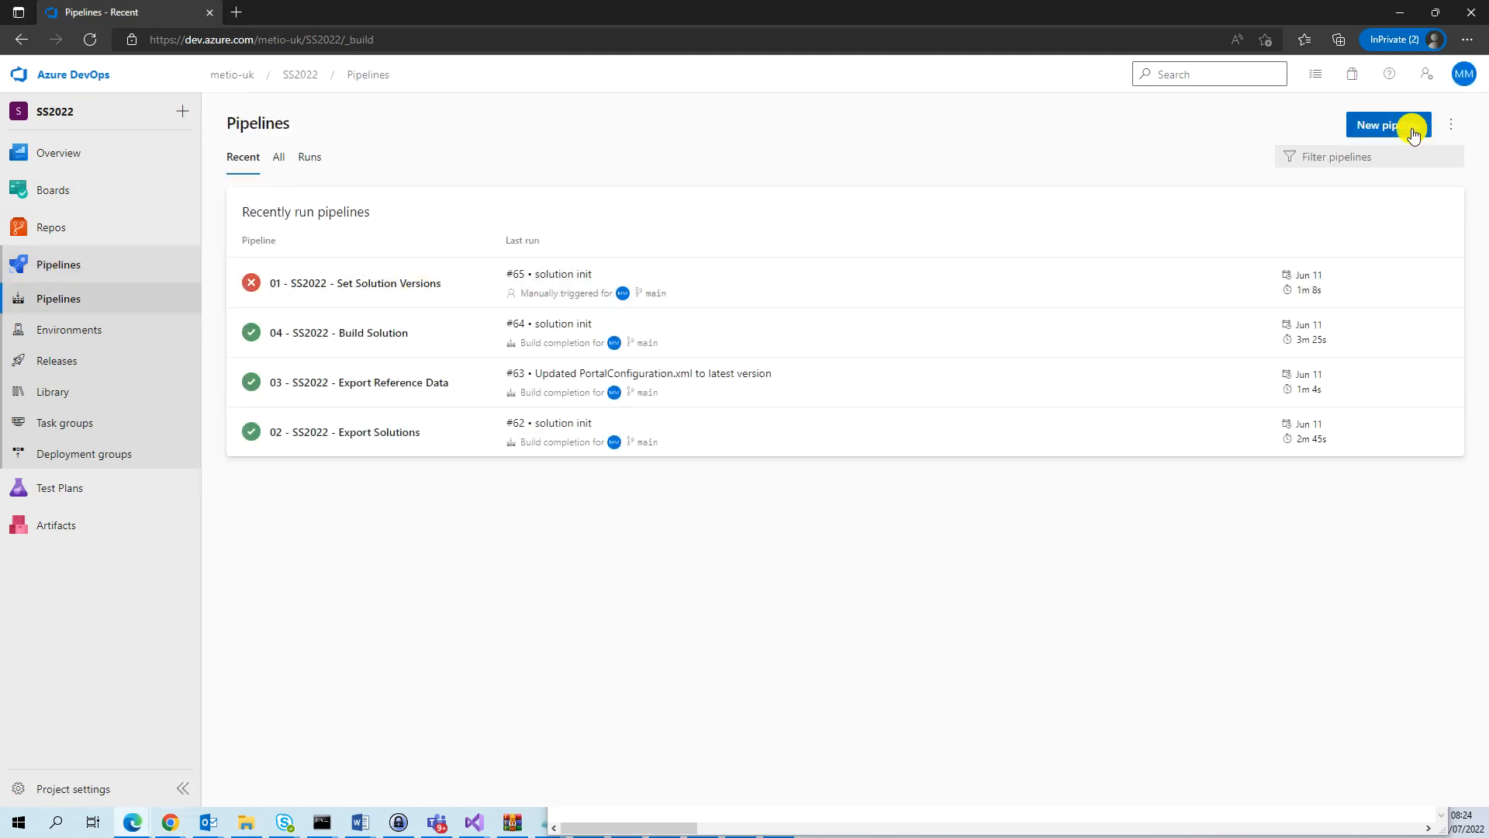
pyautogui.click(1411, 125)
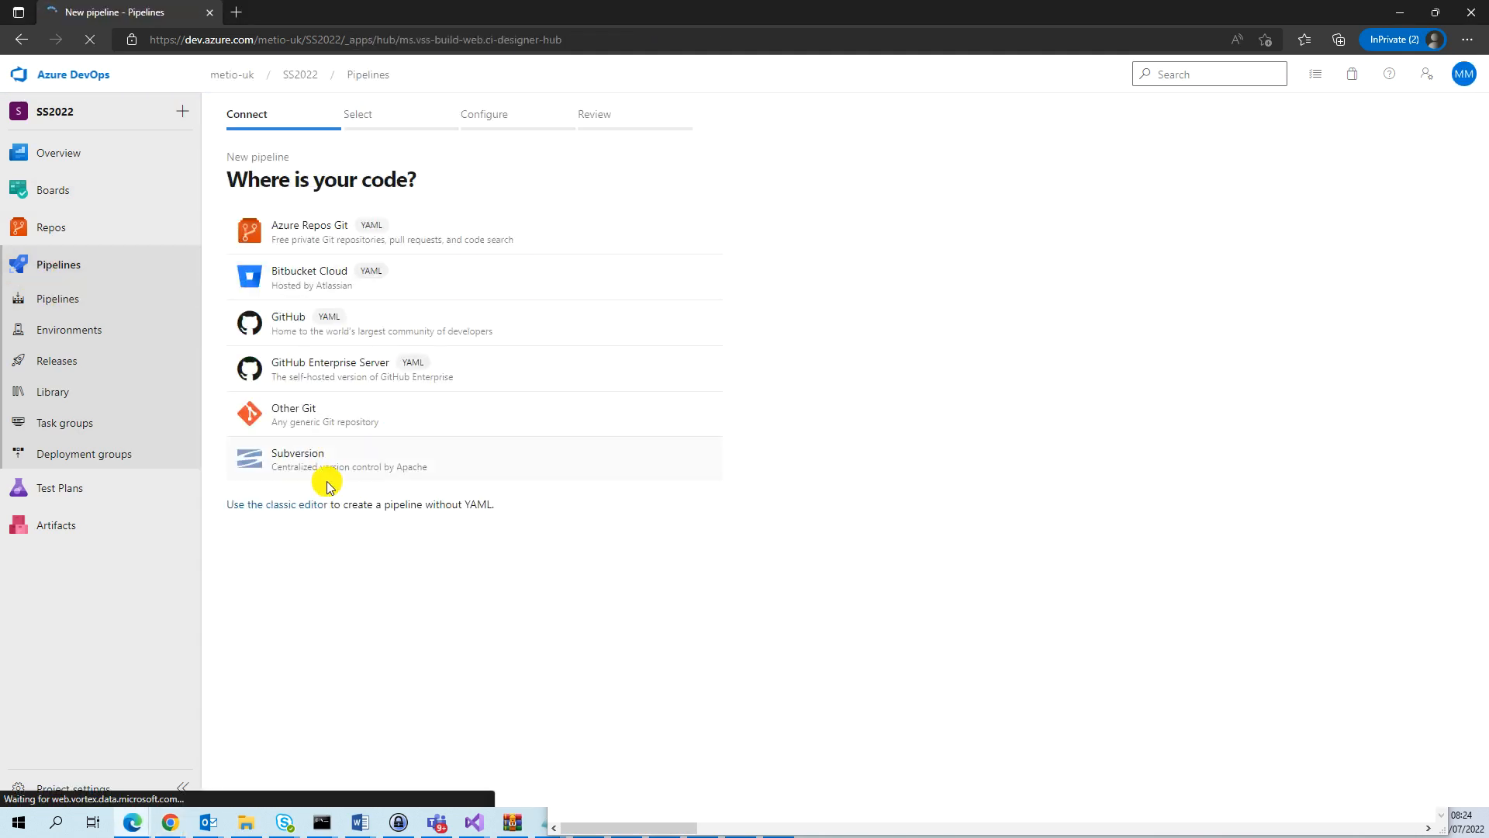
pyautogui.click(288, 503)
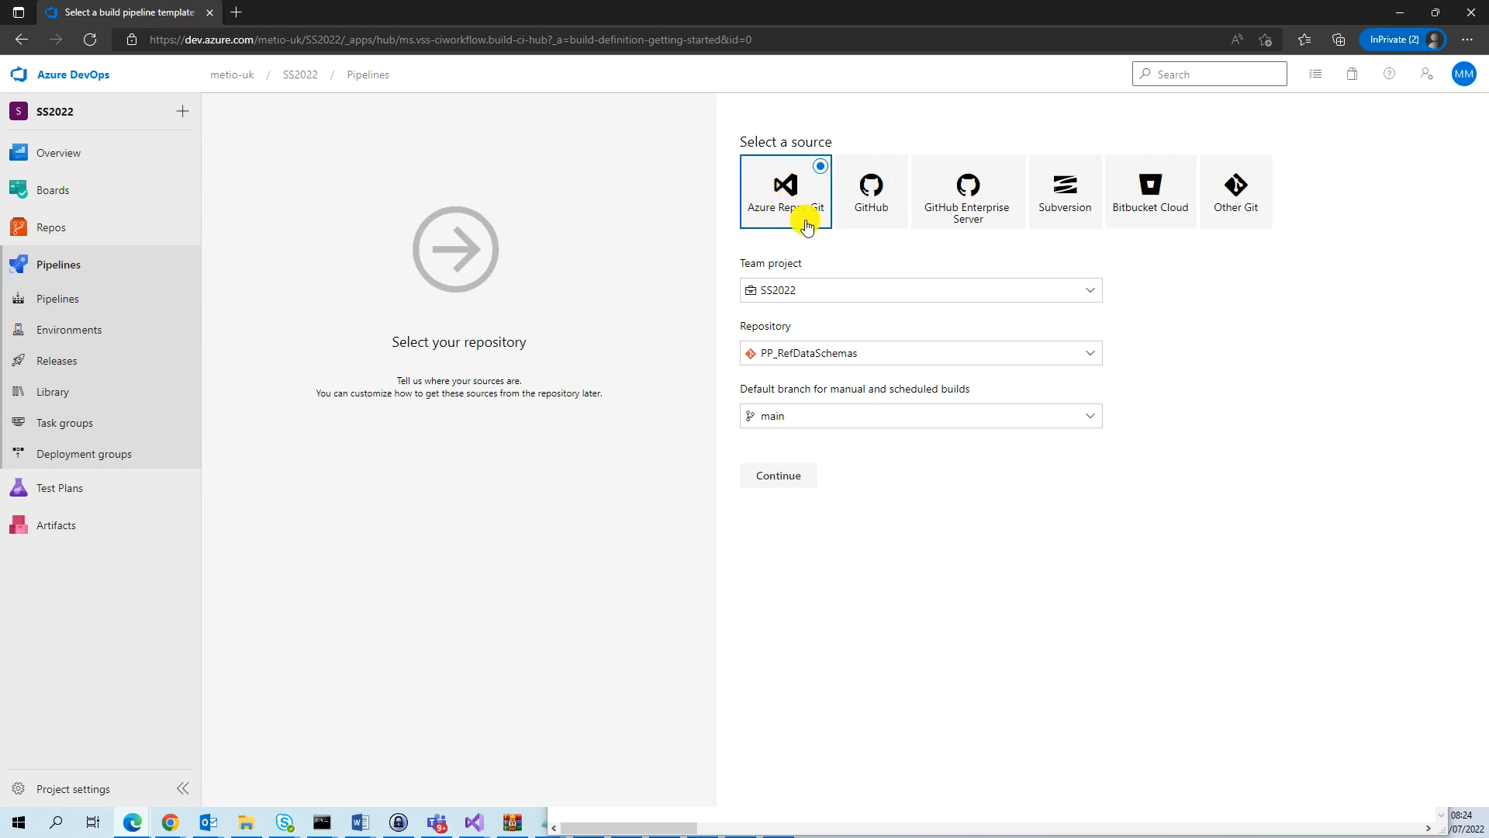
# Choose the PP_Solutions repository on the main branch as the source and start from an empty job.
pyautogui.click(844, 353)
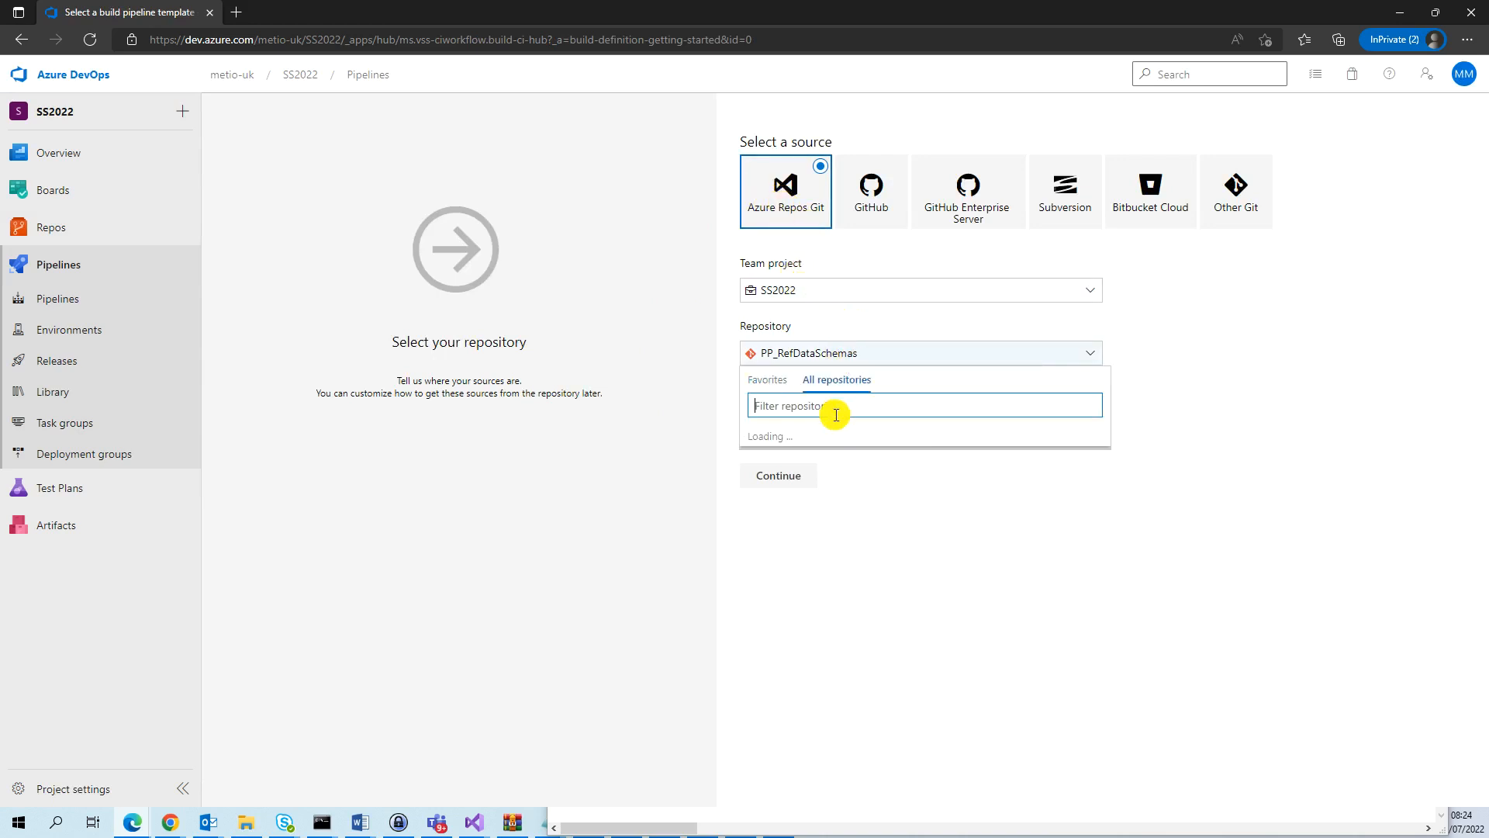
pyautogui.click(790, 460)
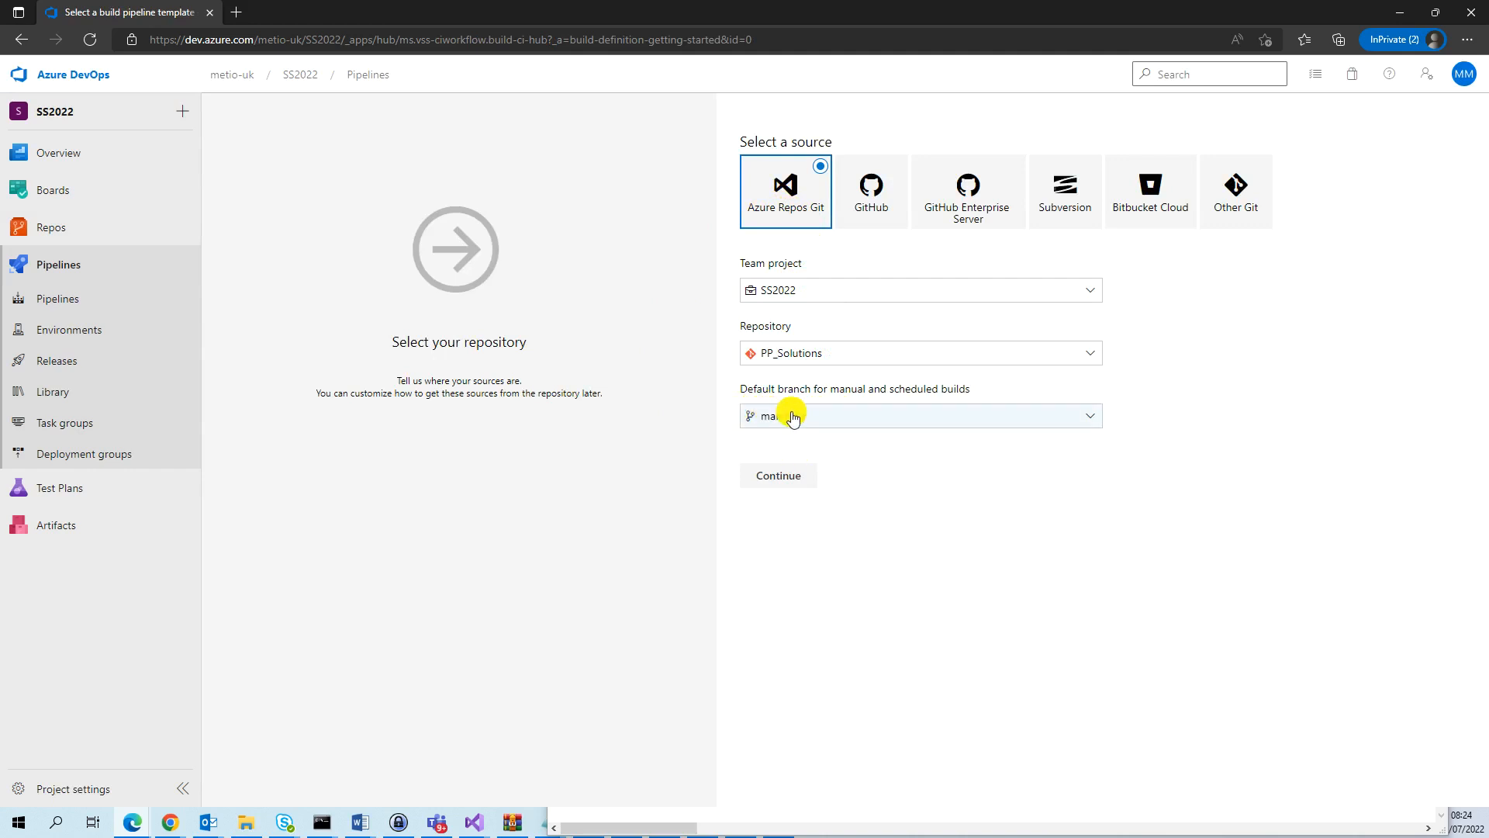
pyautogui.click(811, 475)
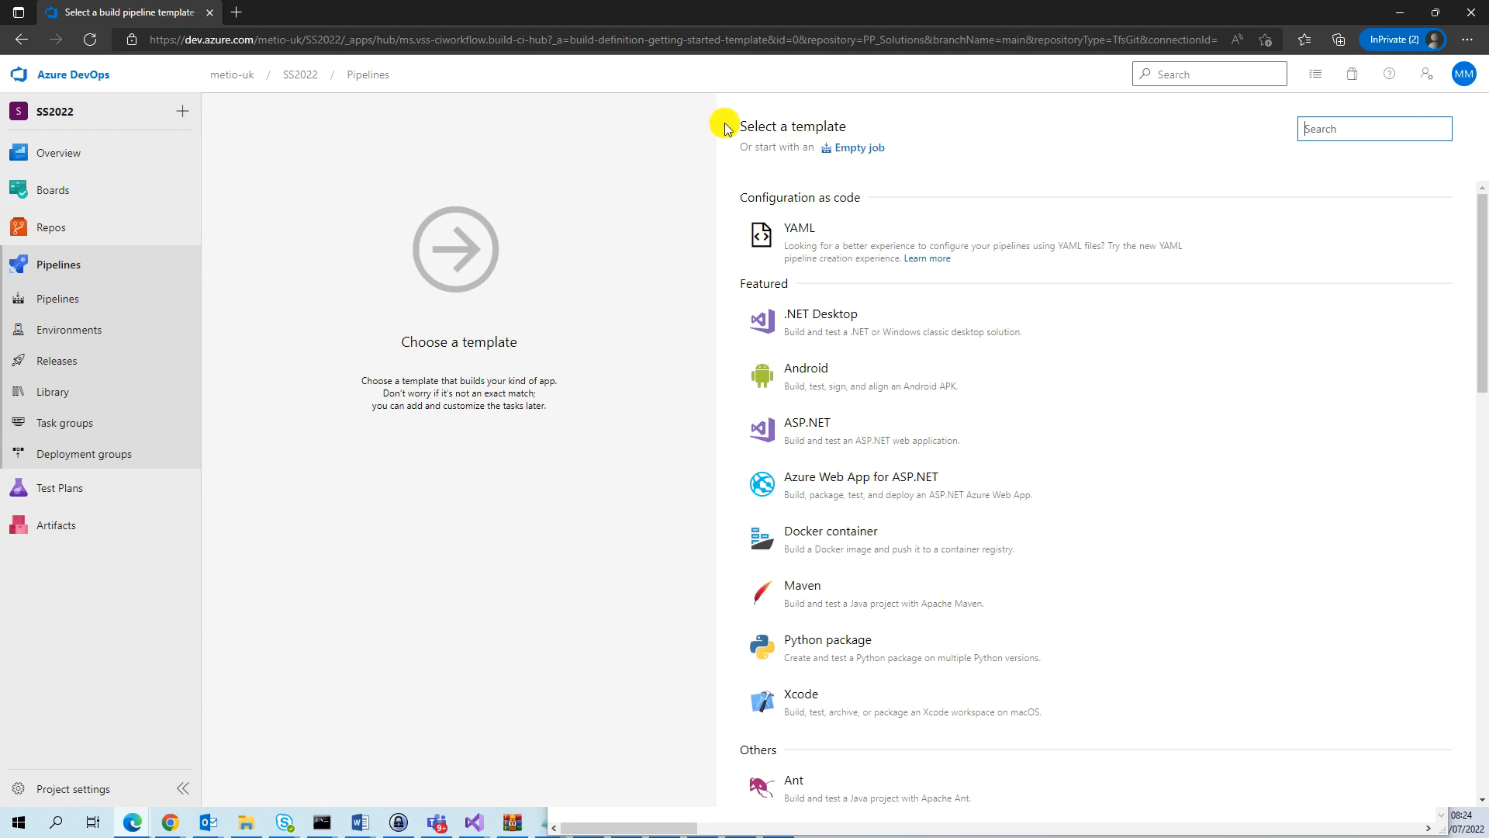
pyautogui.click(864, 151)
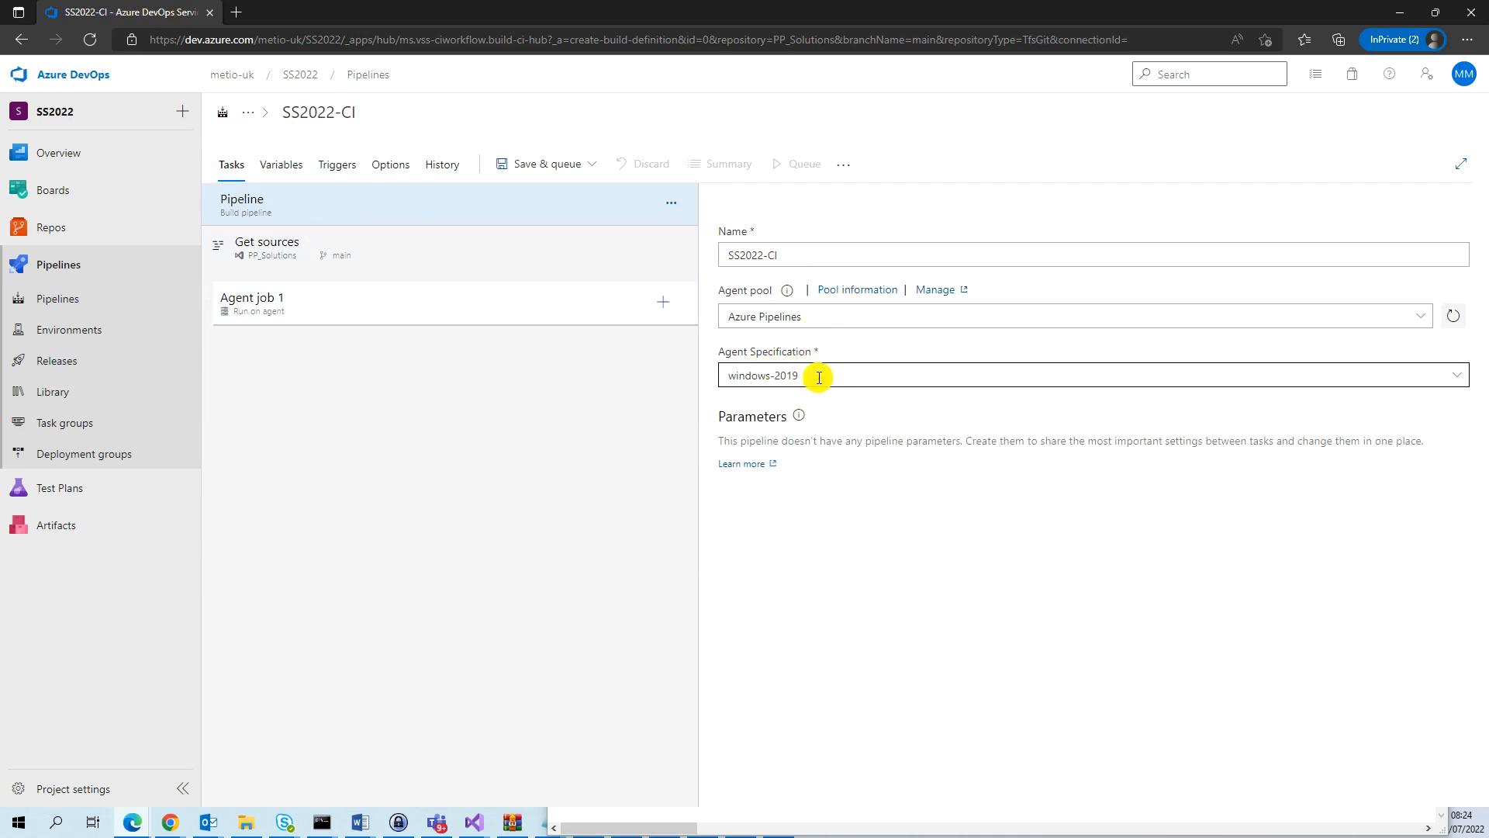
# Set the pipeline's agent specification to windows-latest and name the pipeline "02 - Export Solutions".
pyautogui.click(1456, 376)
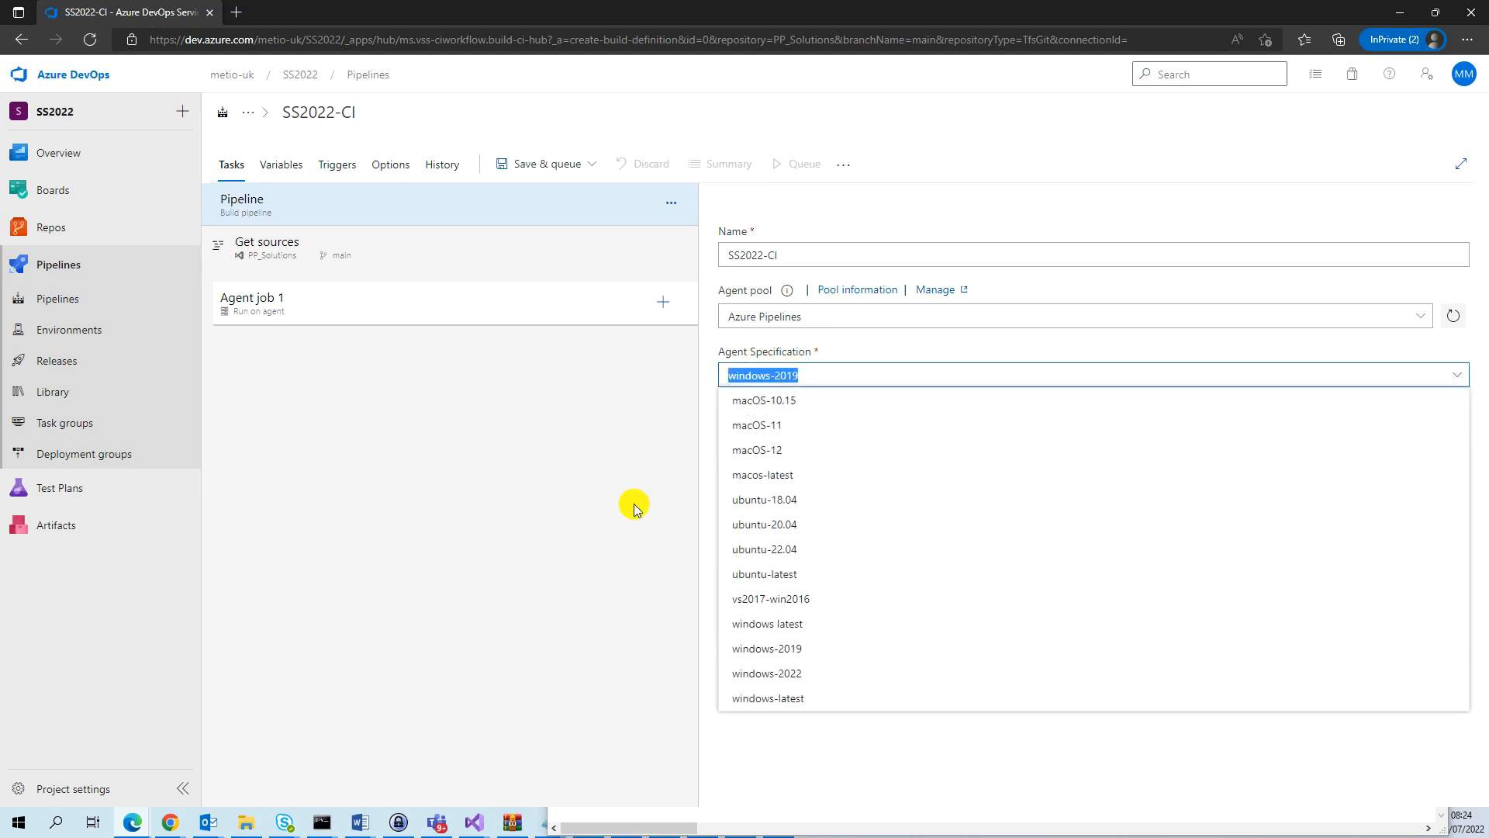
pyautogui.click(785, 698)
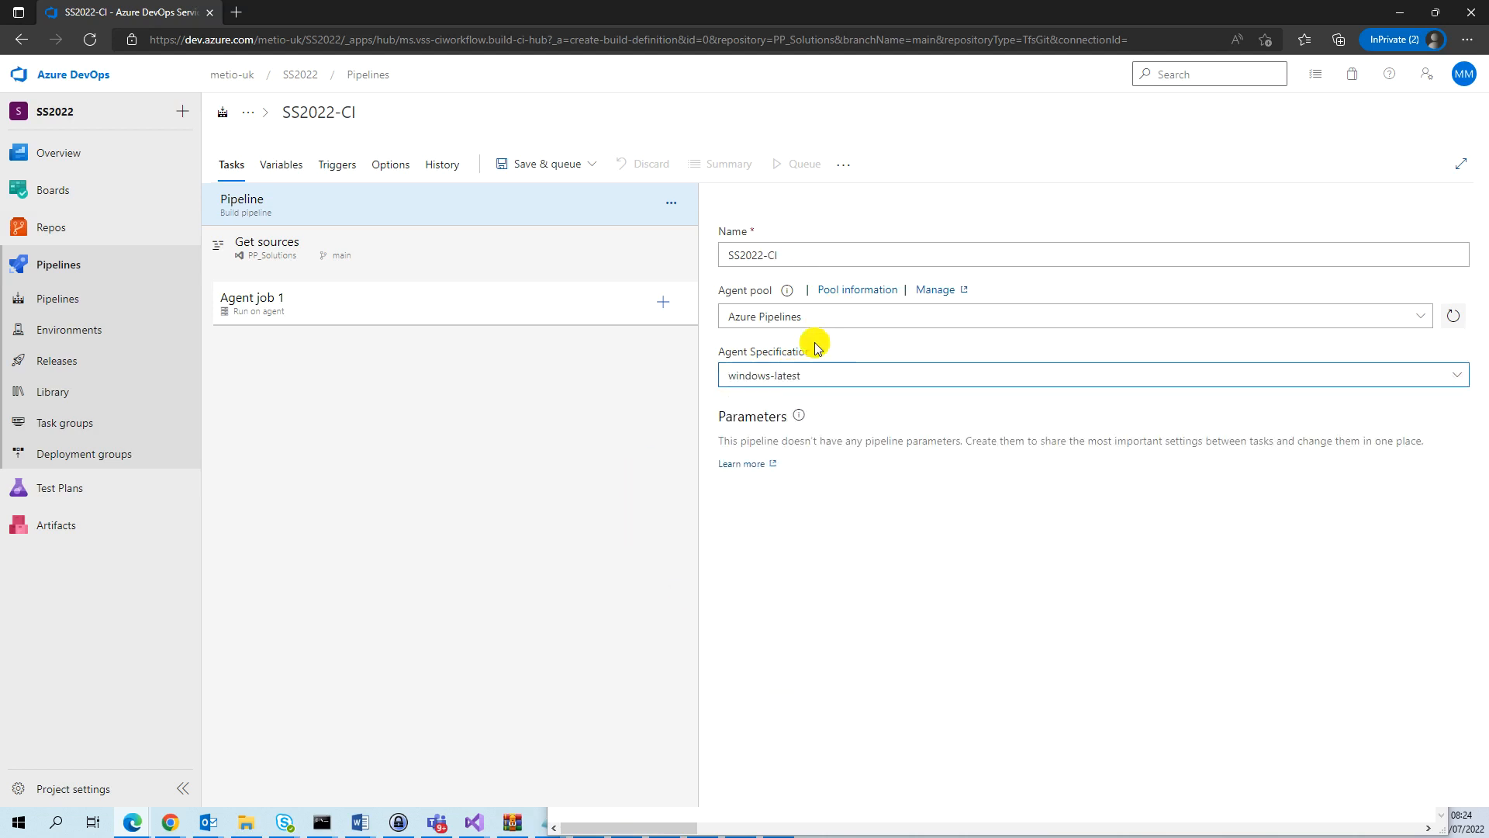
pyautogui.moveTo(787, 255); pyautogui.dragTo(661, 234)
pyautogui.write('02')
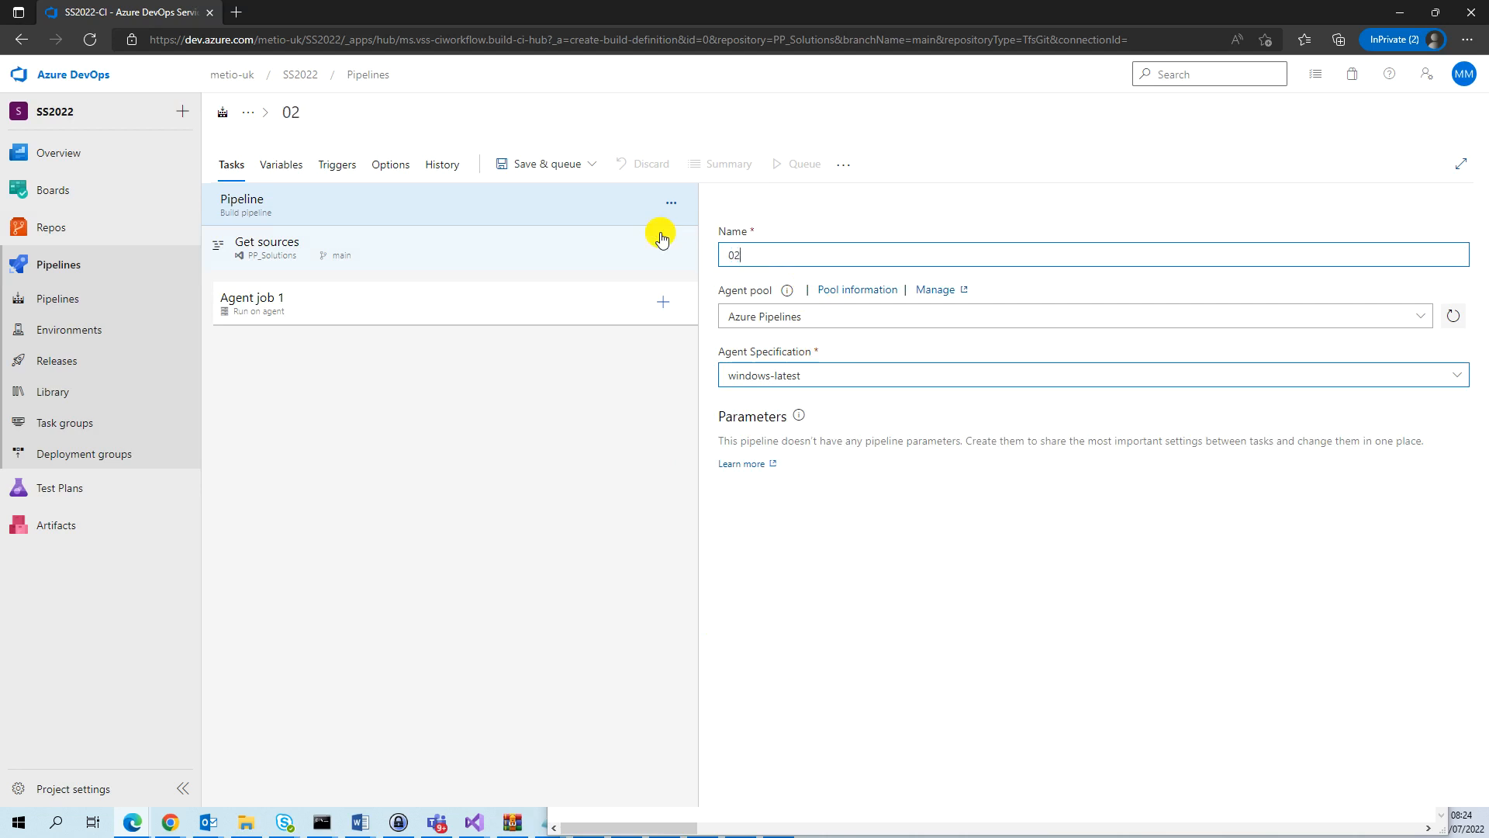
pyautogui.write(' - Export Solutions')
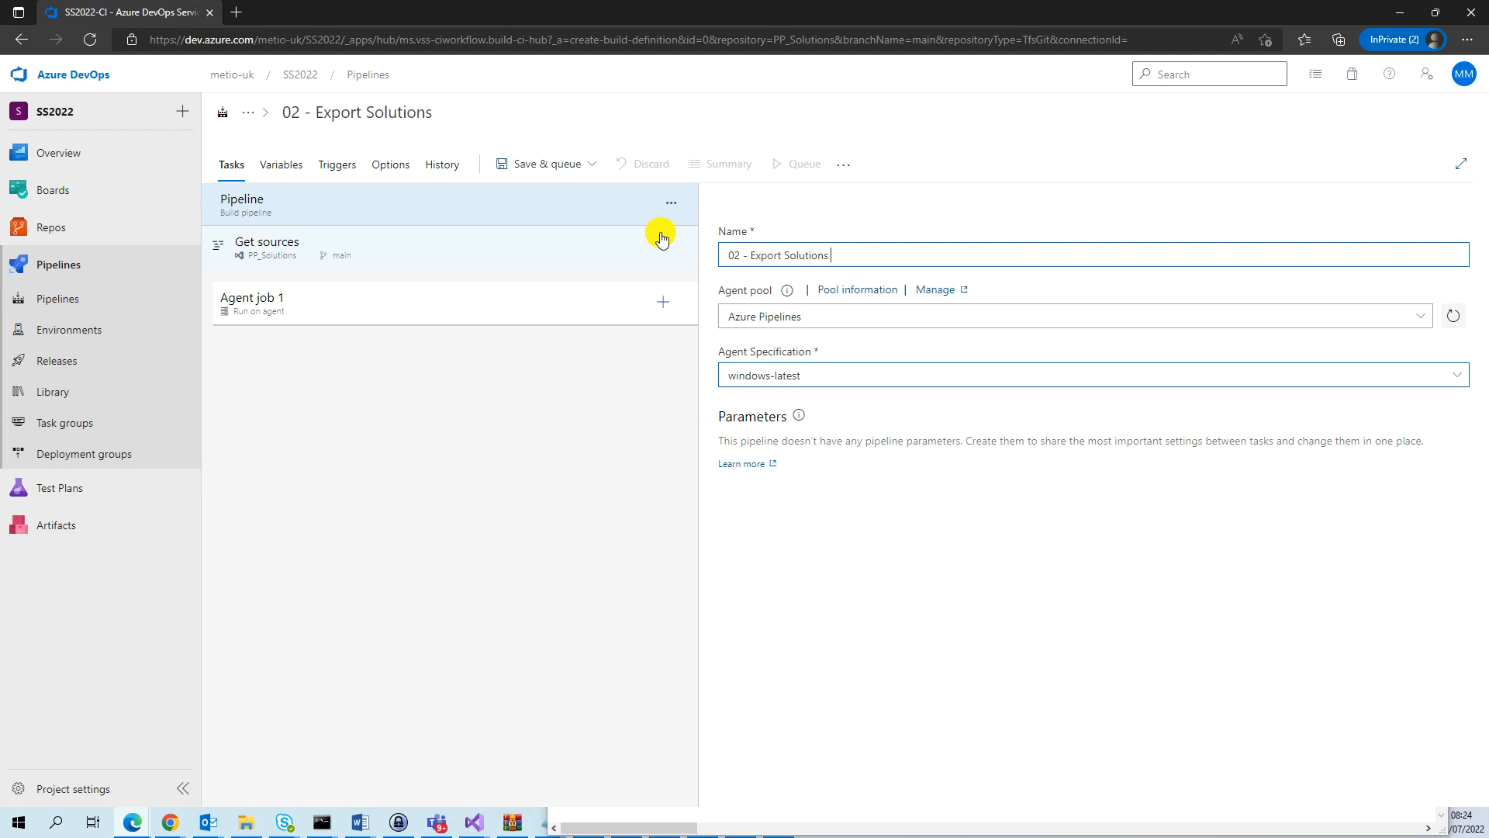
# Add the Power Platform Tool Installer task to Agent job 1.
pyautogui.click(414, 310)
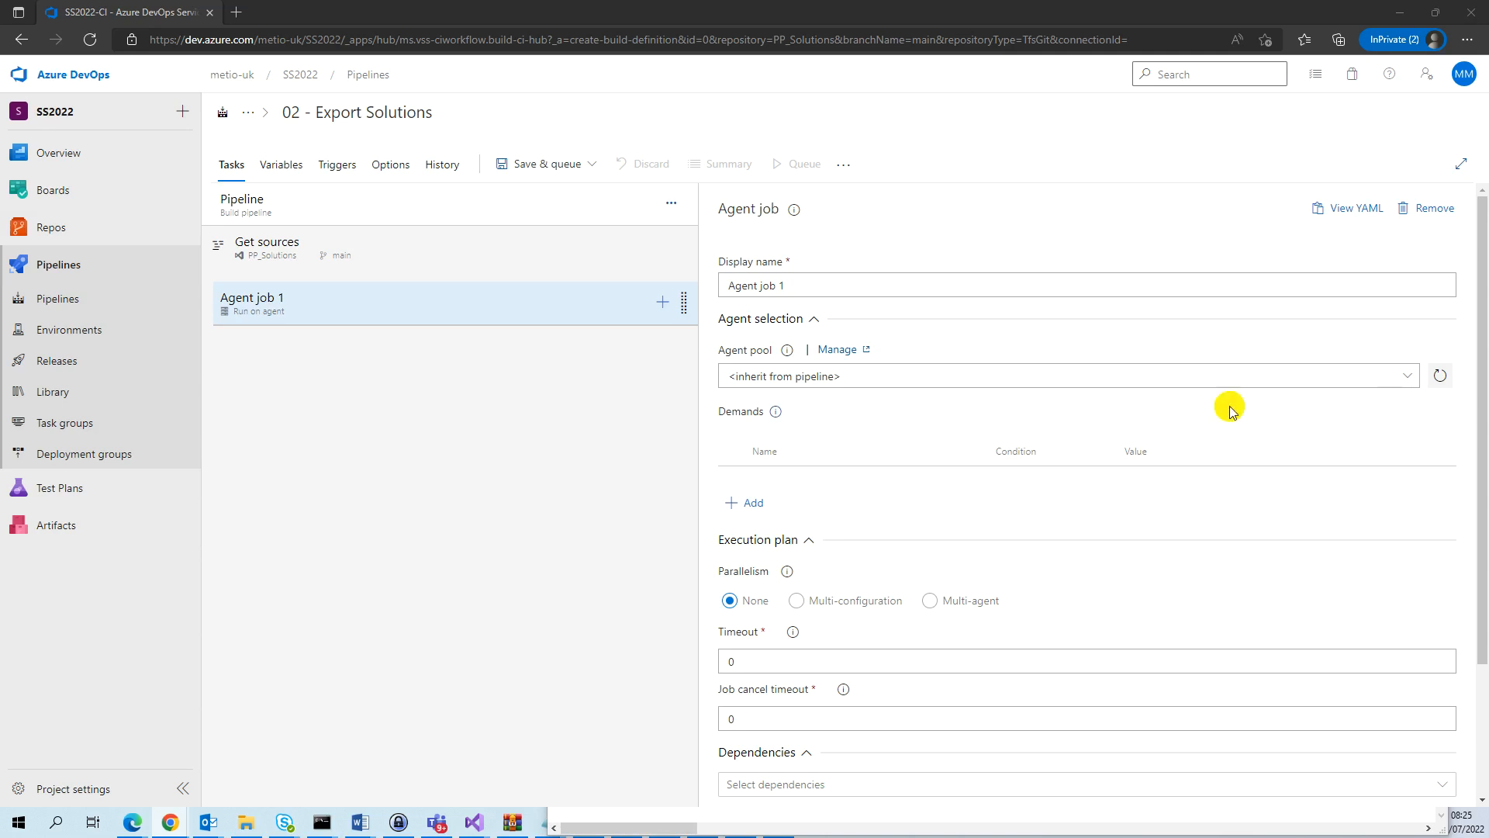
pyautogui.click(663, 302)
pyautogui.click(1334, 217)
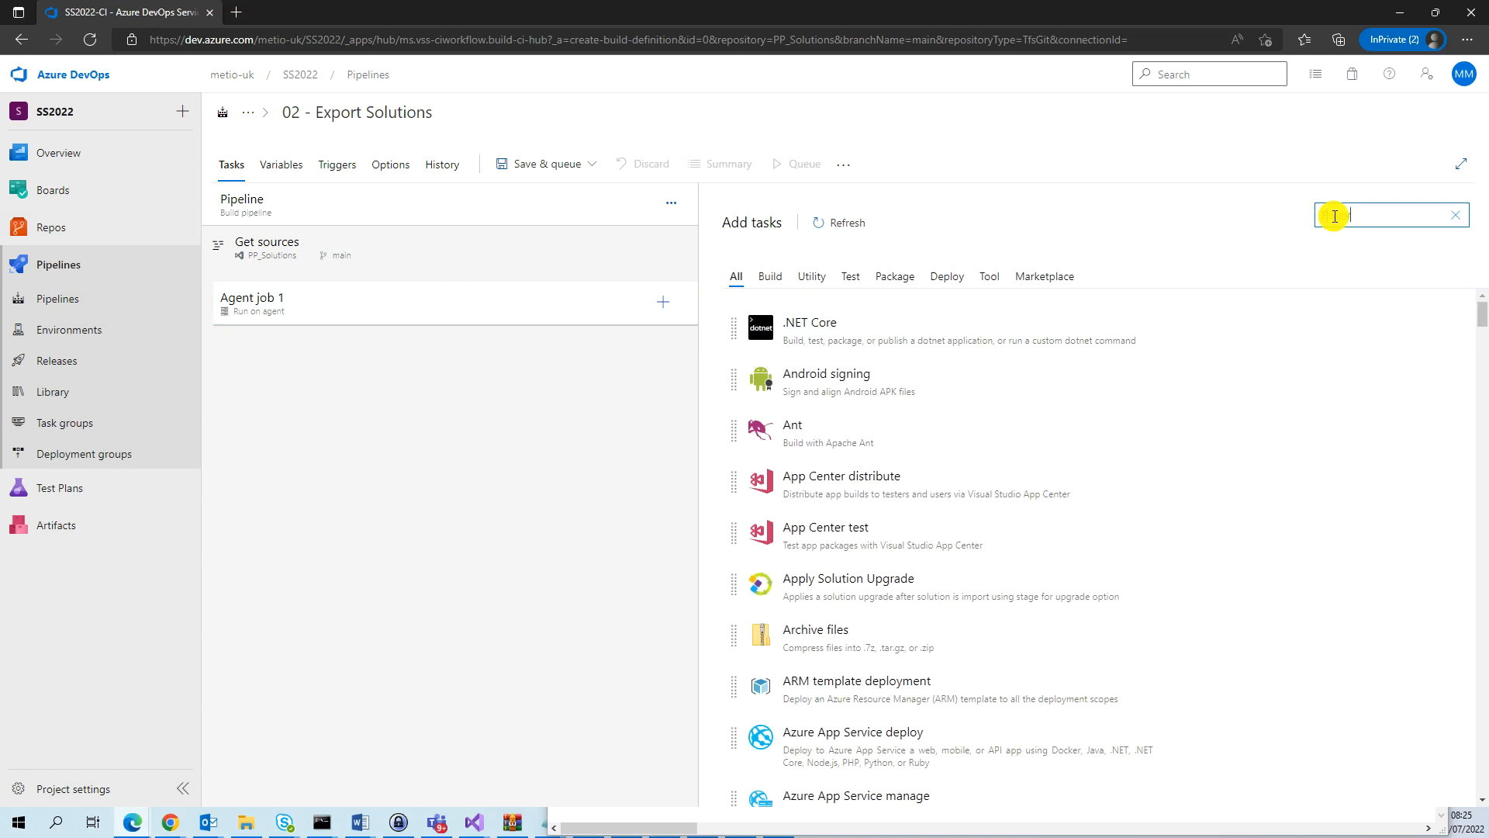
pyautogui.write('Power')
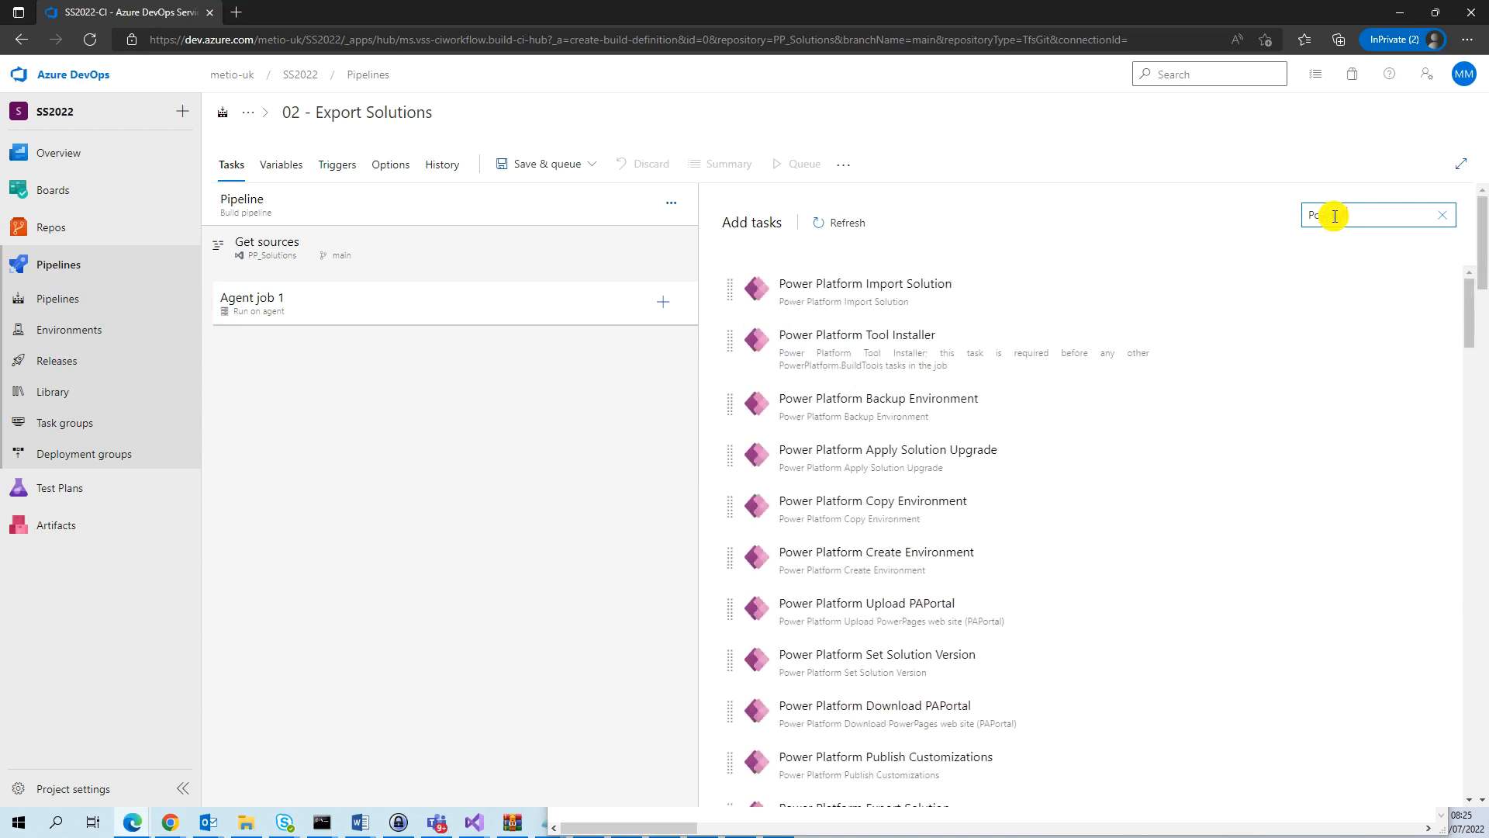
pyautogui.write(' T')
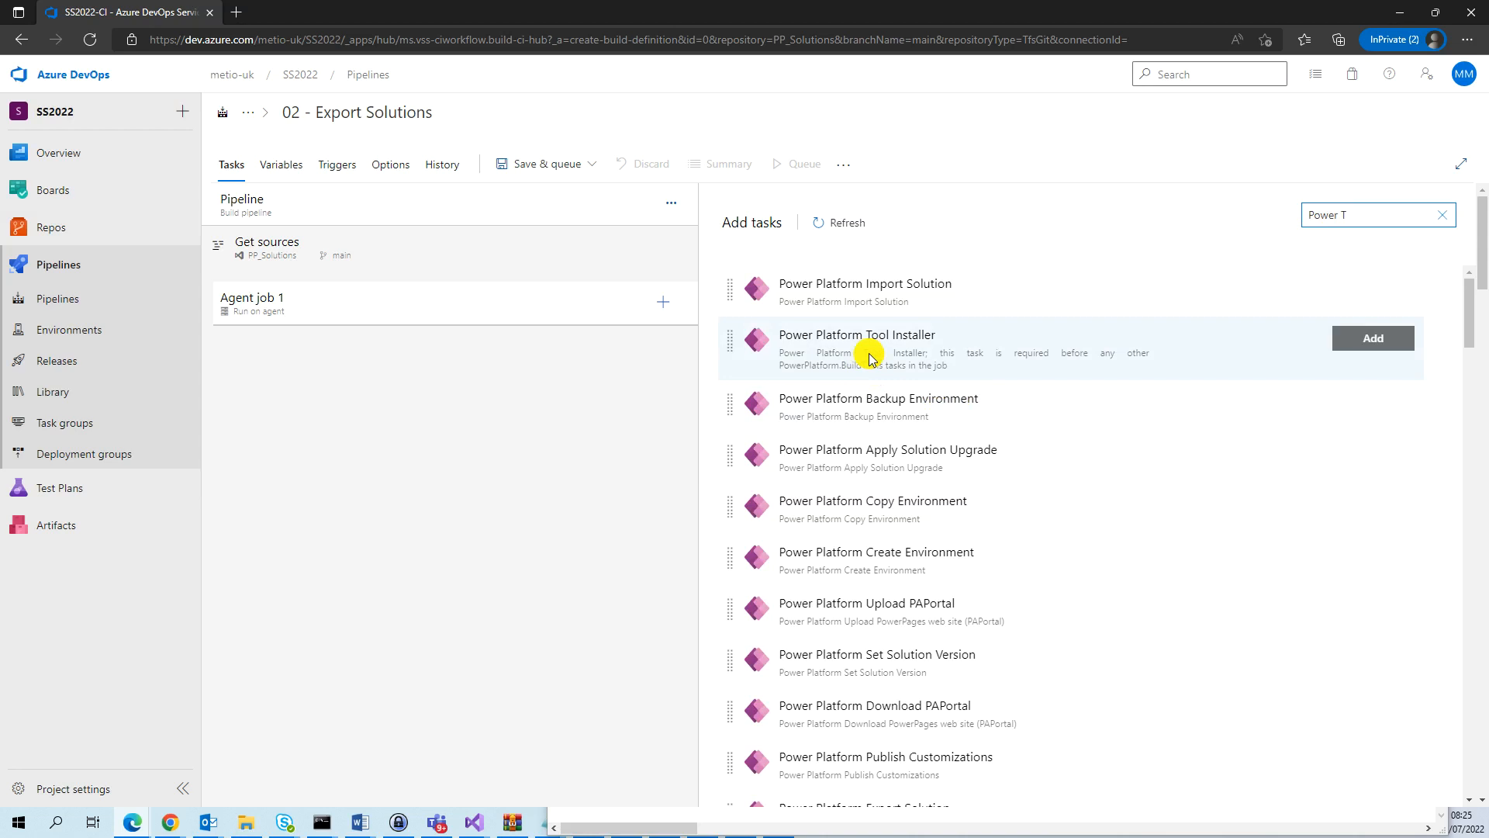
pyautogui.click(1365, 338)
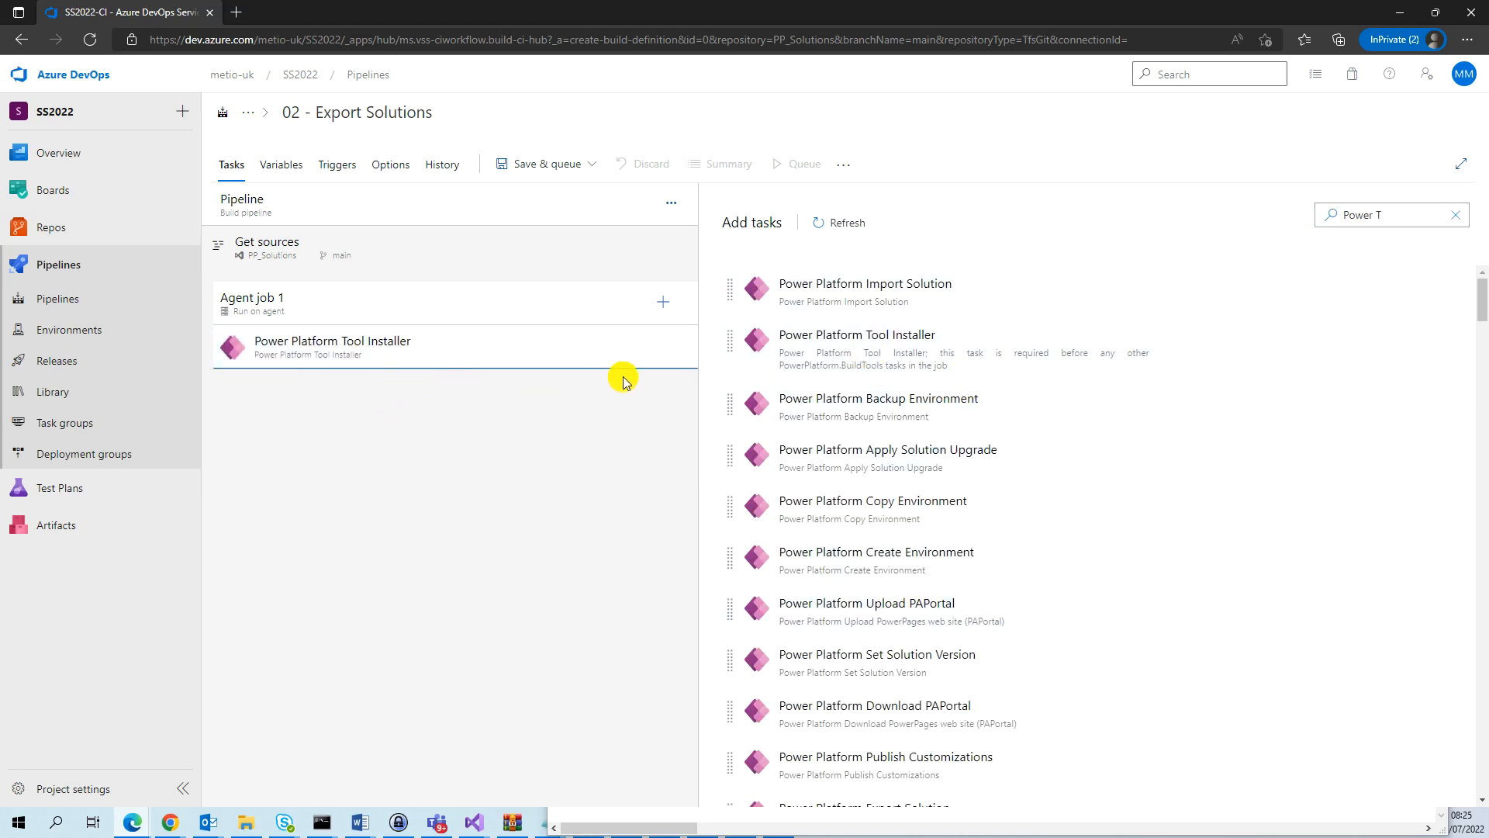
# Find the Power Platform Export Solution task and add it twice to Agent job 1.
pyautogui.click(1401, 214)
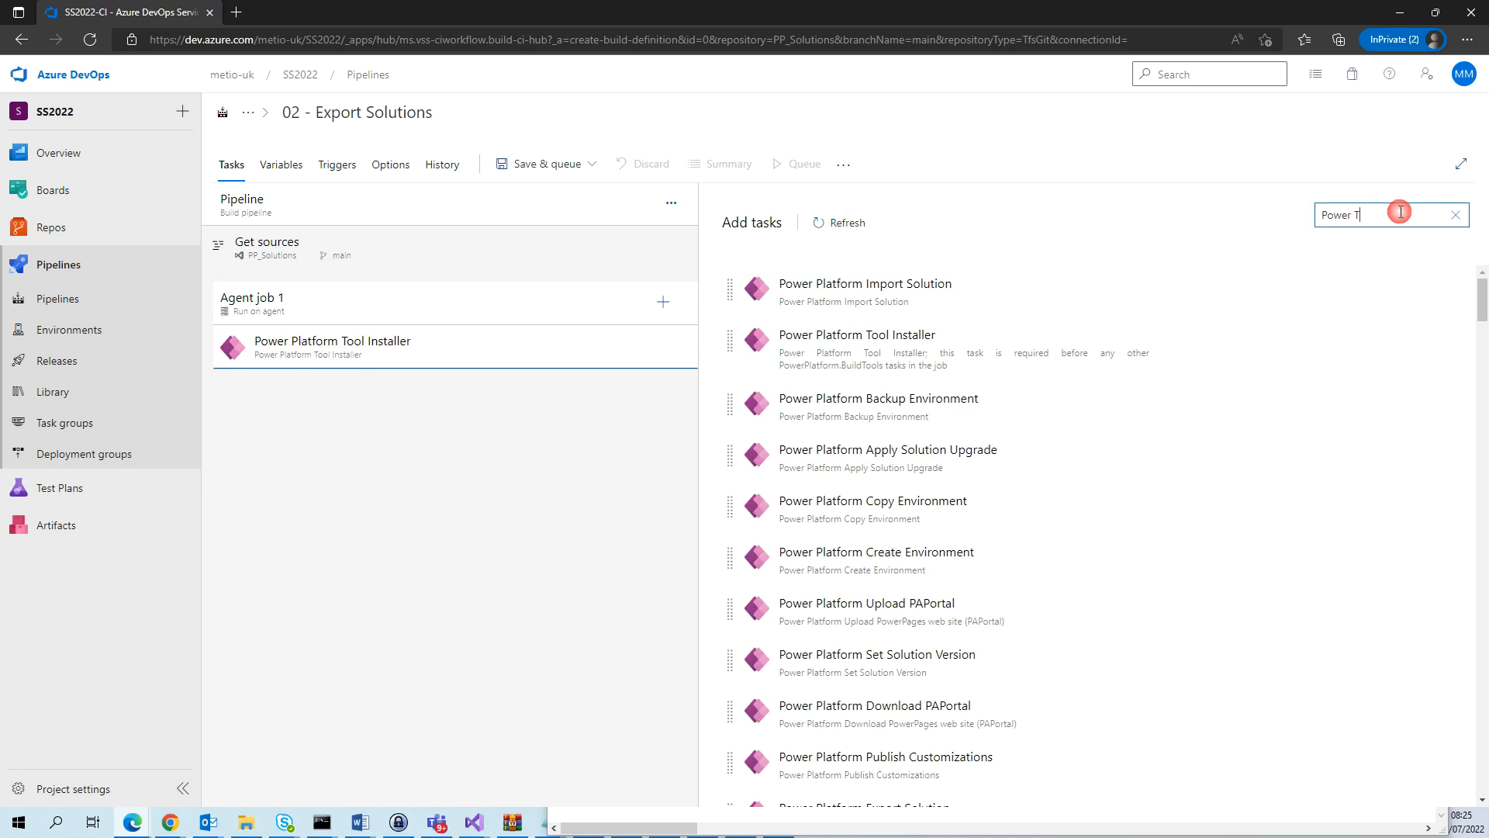
pyautogui.press('BackSpace')
pyautogui.write('Platform Export')
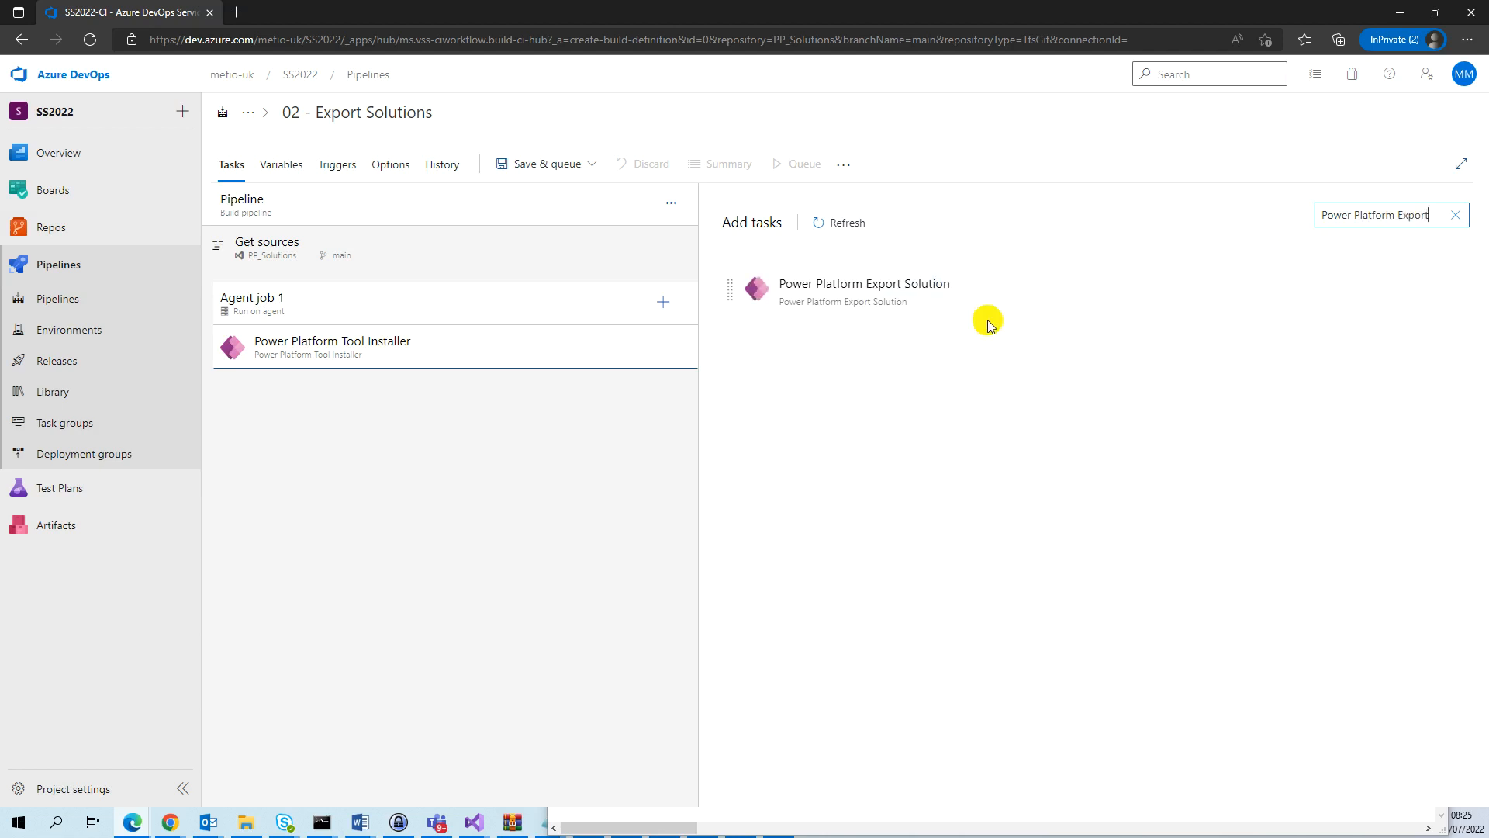
pyautogui.click(1385, 303)
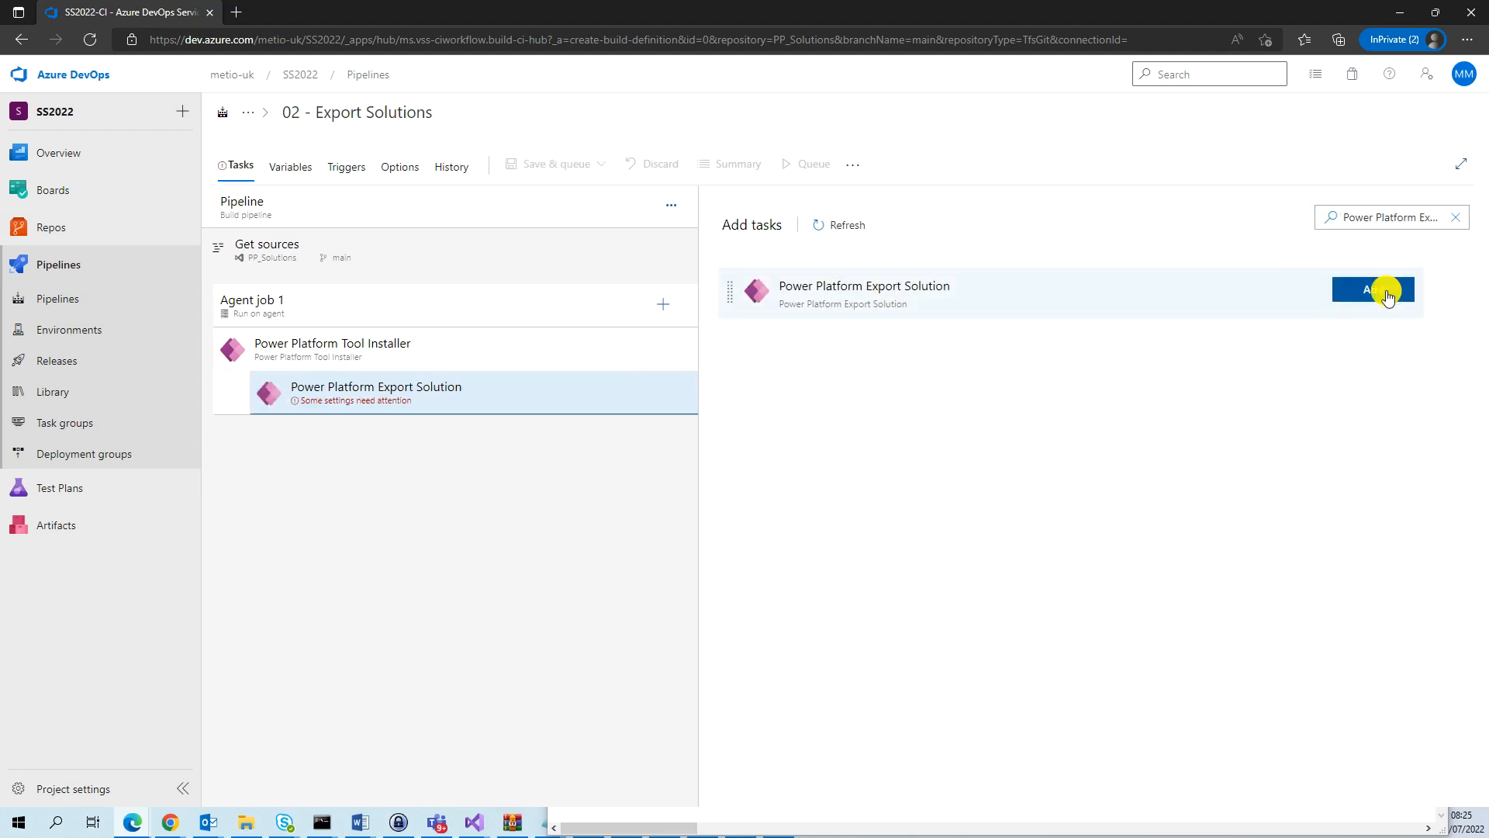
pyautogui.click(1421, 220)
pyautogui.hotkey('shift', 'End')
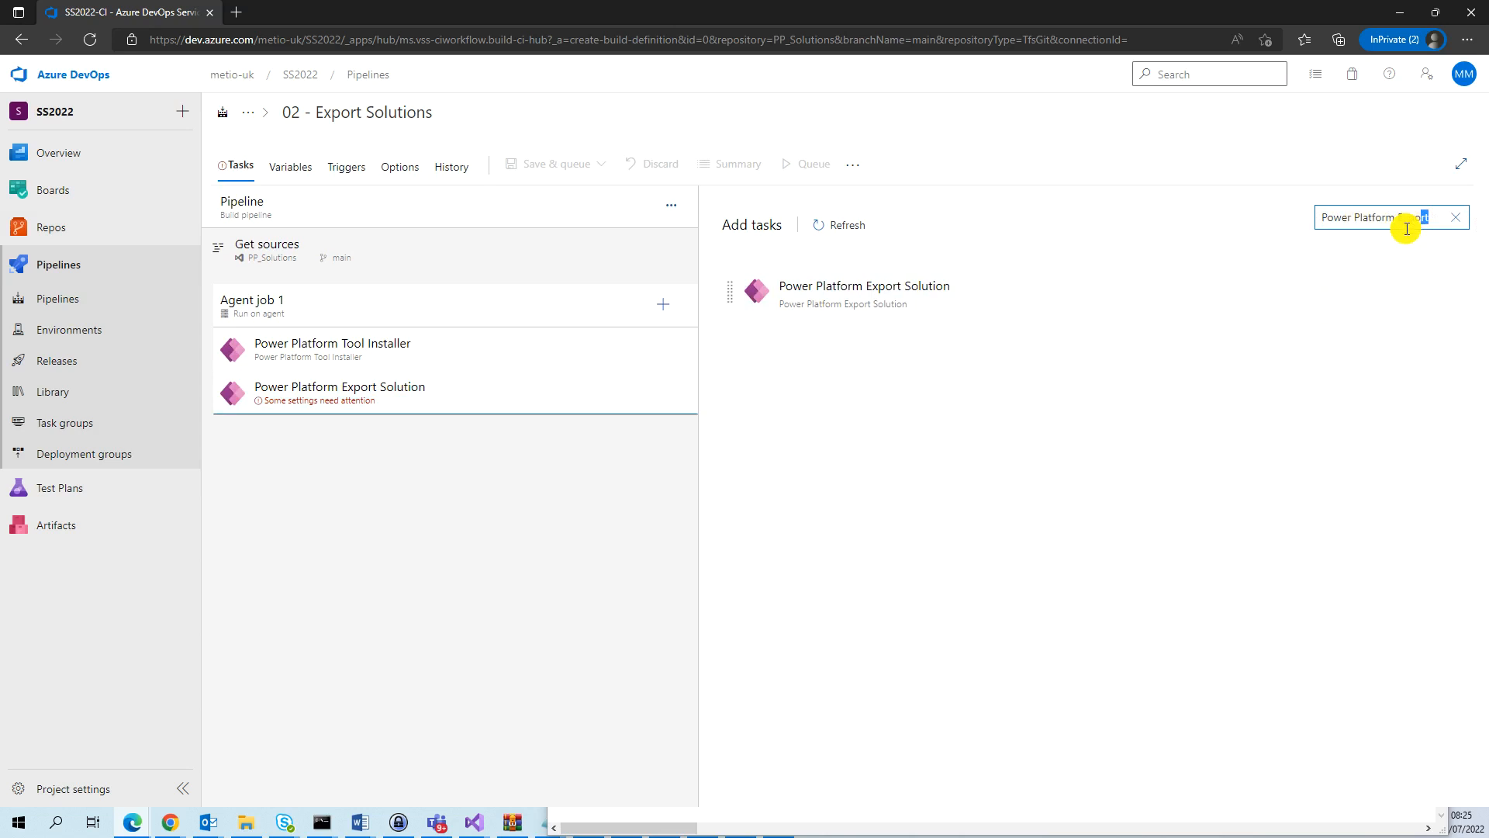
pyautogui.click(1359, 289)
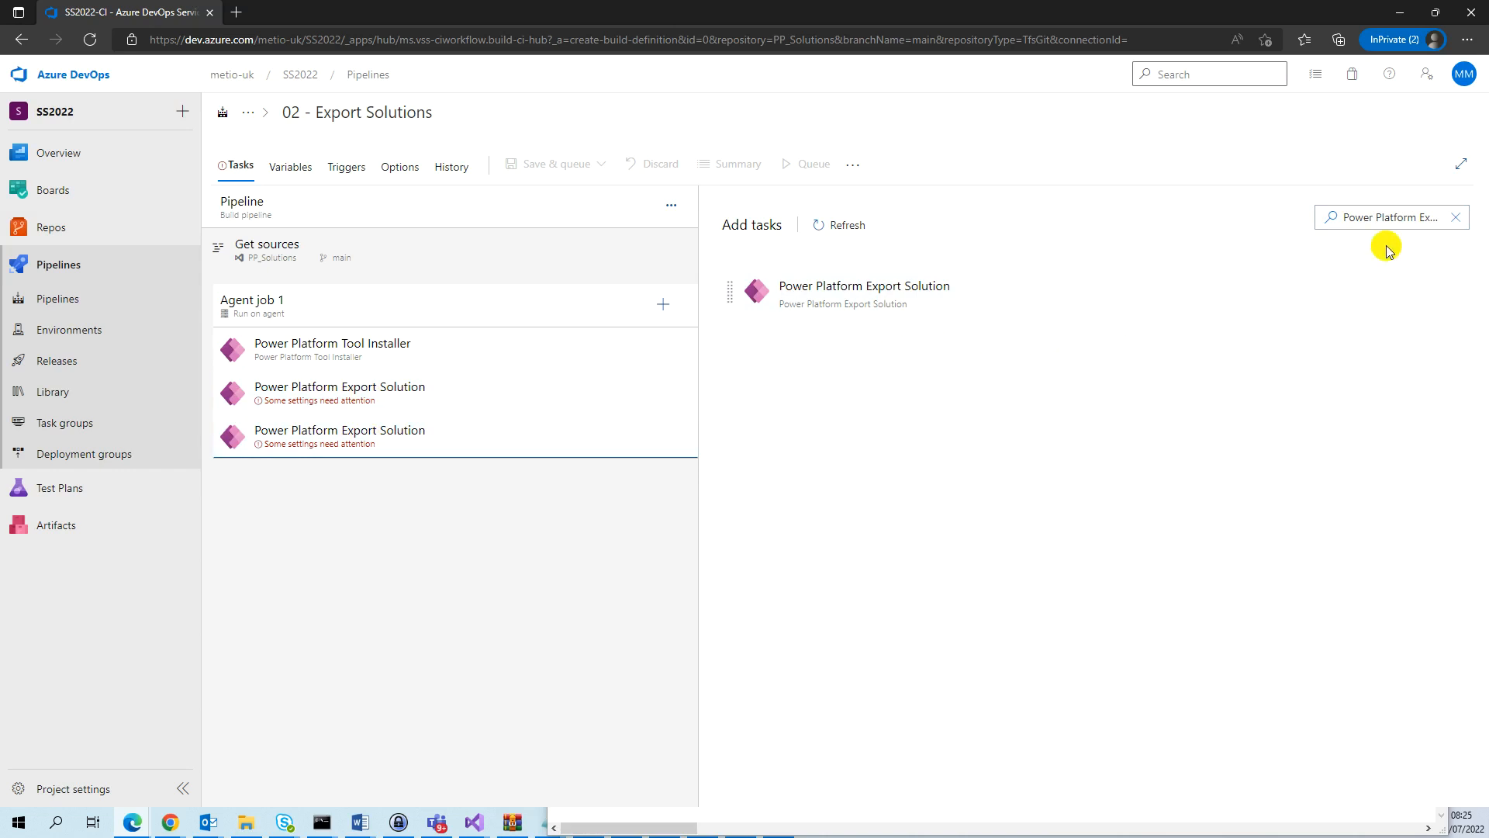
# Find the Power Platform Unpack Solution task and add it to Agent job 1.
pyautogui.moveTo(1422, 217); pyautogui.dragTo(1431, 217)
pyautogui.click(1435, 219)
pyautogui.click(1435, 221)
pyautogui.press('BackSpace')
pyautogui.press('BackSpace')
pyautogui.press('BackSpace')
pyautogui.write('unp')
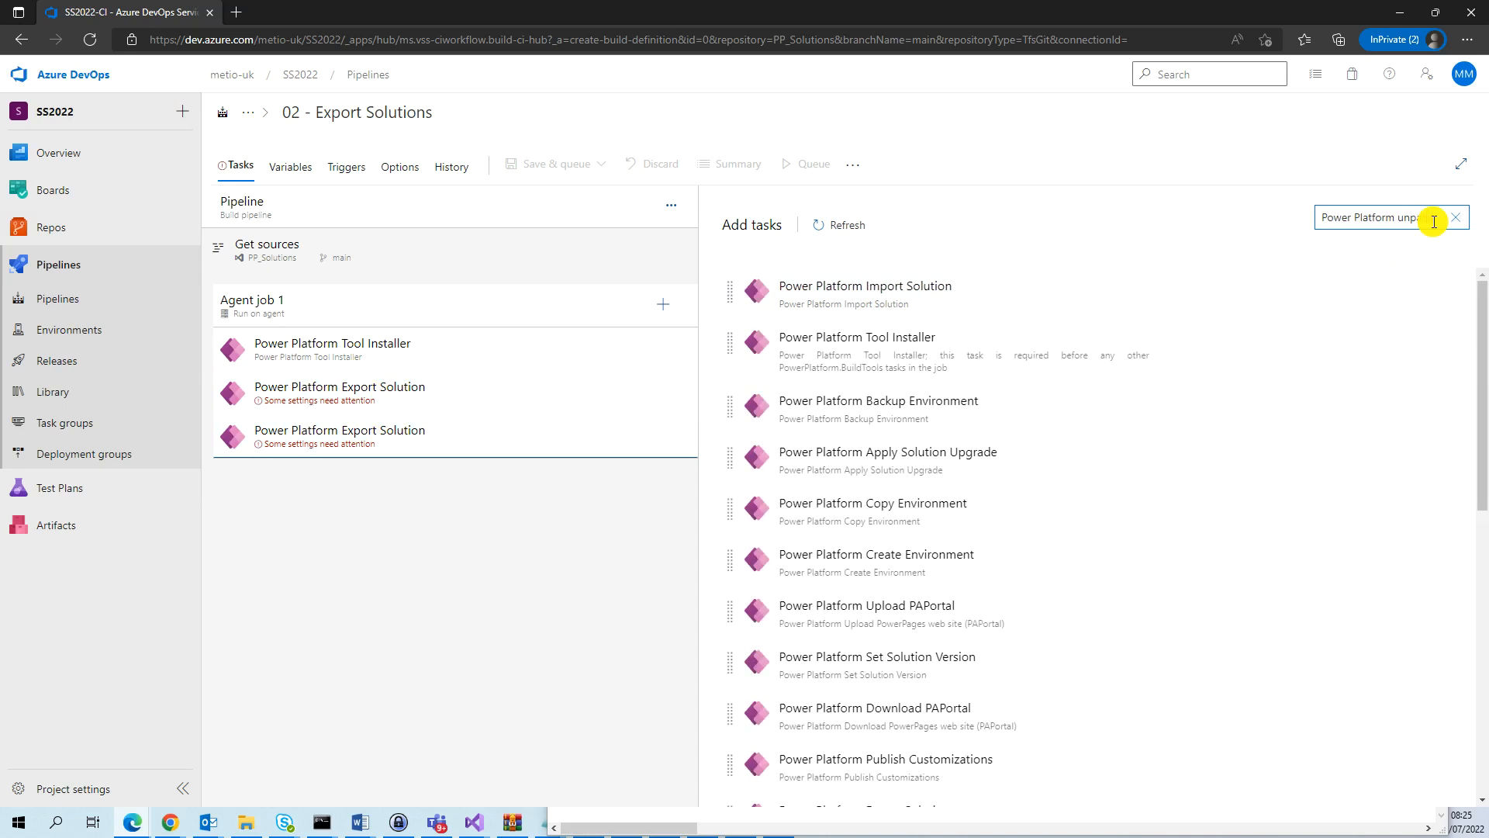
pyautogui.write('ack')
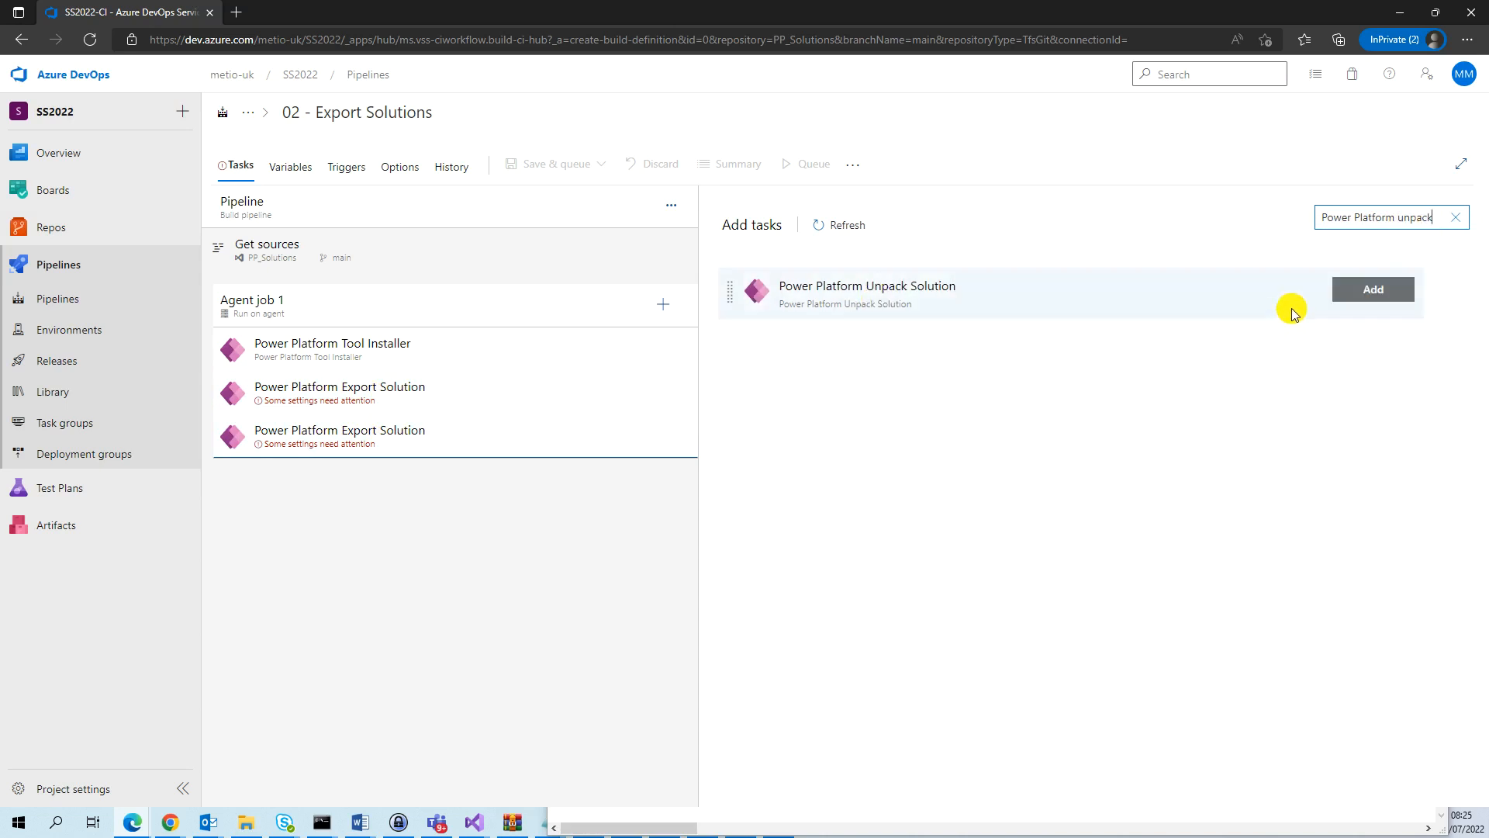
pyautogui.click(1361, 293)
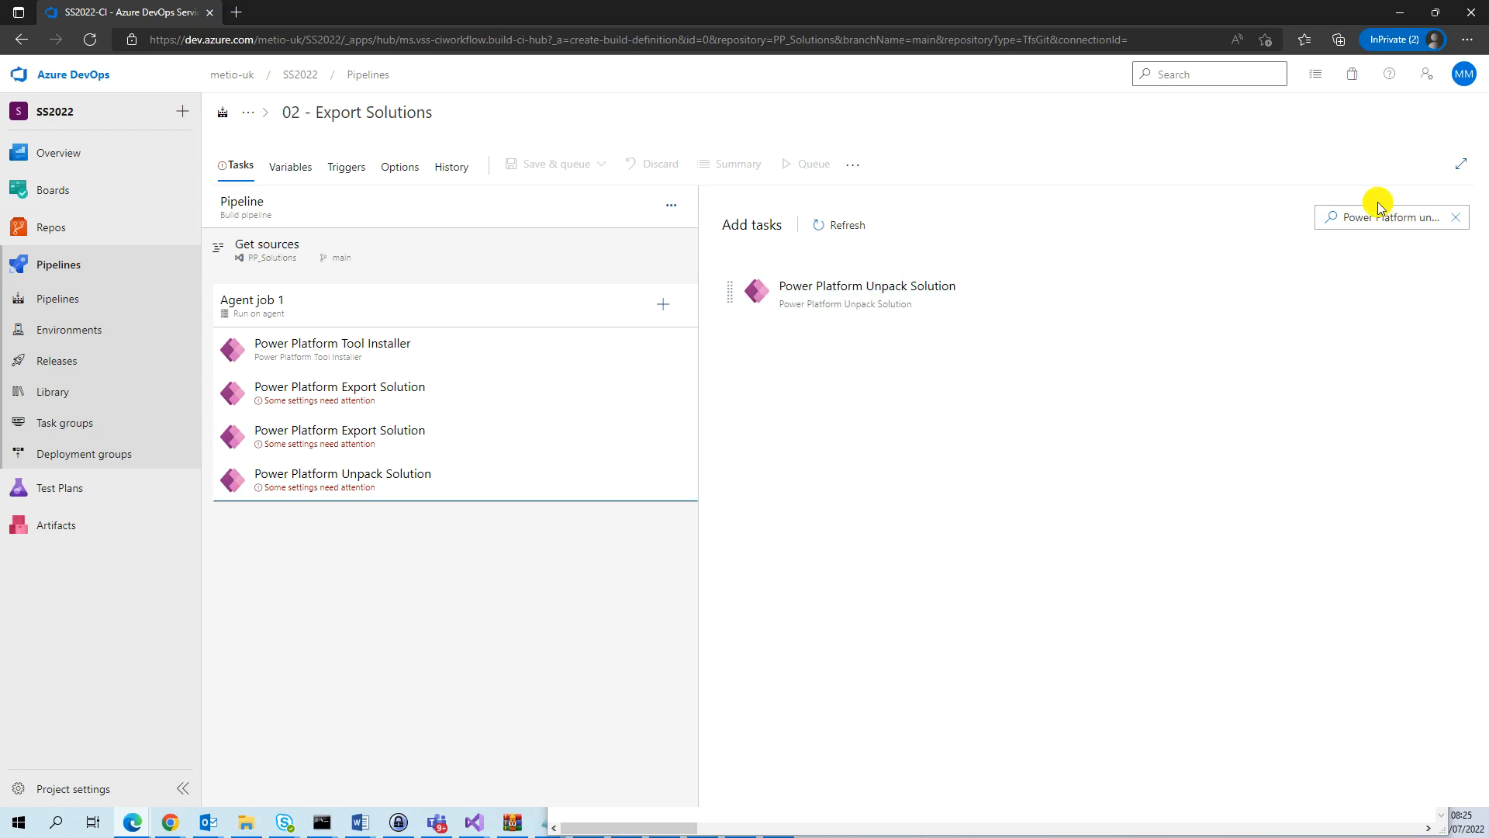
# Search the tasks for "Command line" and add the Command line task to Agent job 1.
pyautogui.moveTo(1343, 221); pyautogui.dragTo(1480, 220)
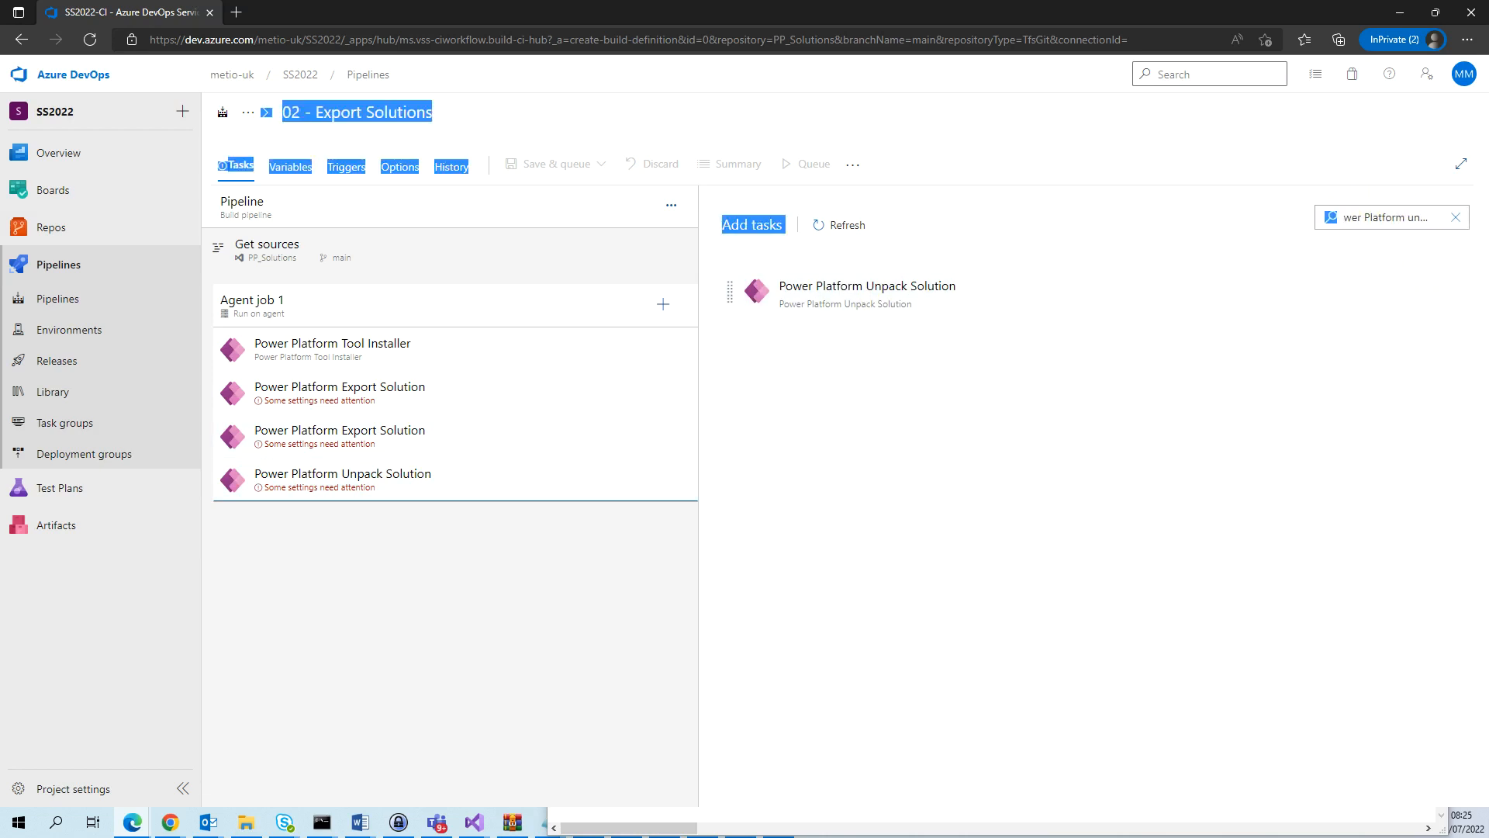
pyautogui.click(1381, 213)
pyautogui.hotkey('ctrl', 'a')
pyautogui.write('Command')
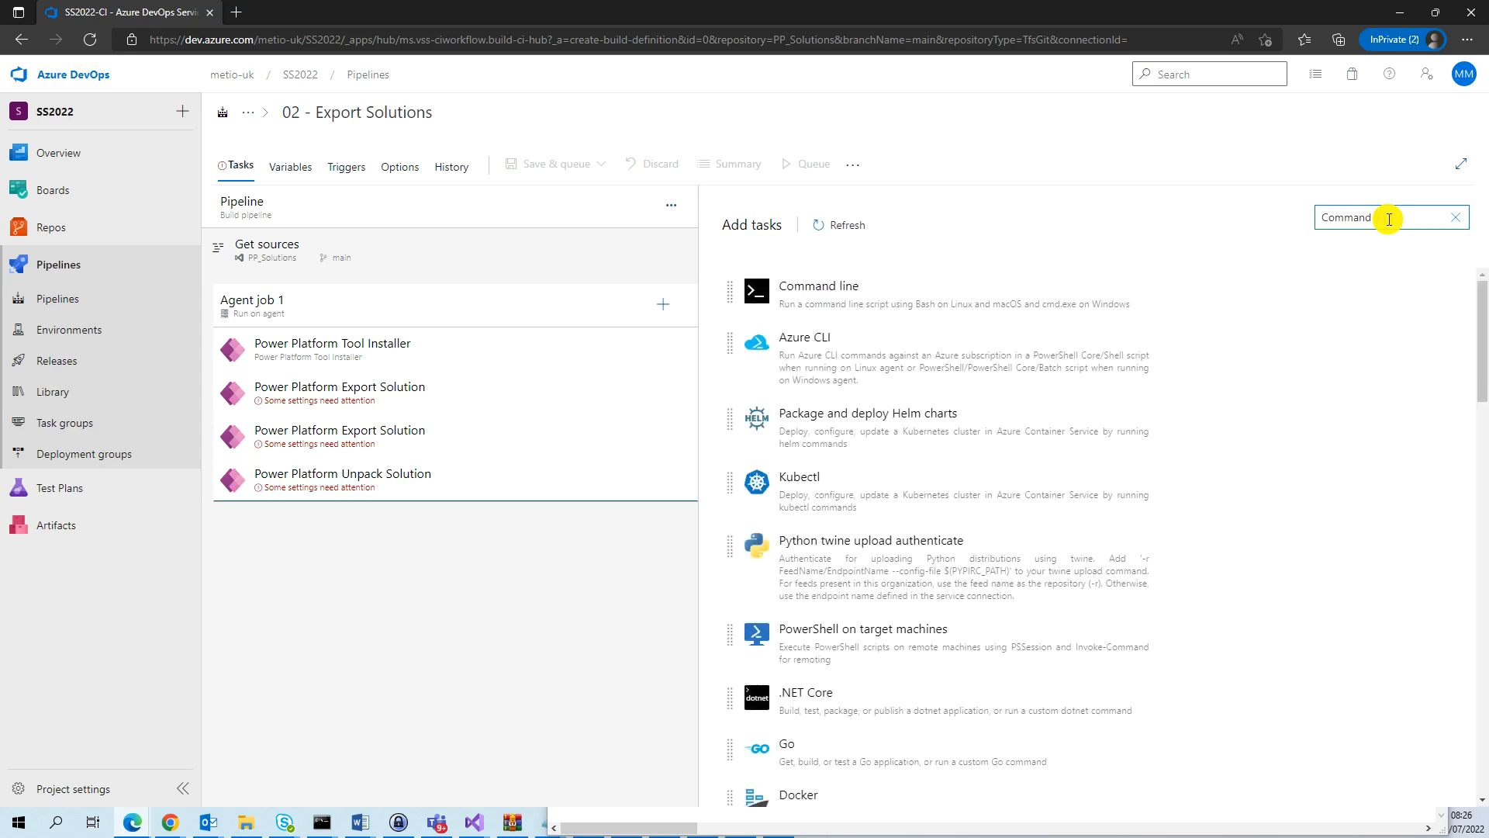
pyautogui.write(' line')
pyautogui.moveTo(846, 291)
pyautogui.click(1349, 292)
# Search the tasks for "publish artif" and add Publish Pipeline Artifacts to Agent job 1.
pyautogui.tripleClick(1385, 224)
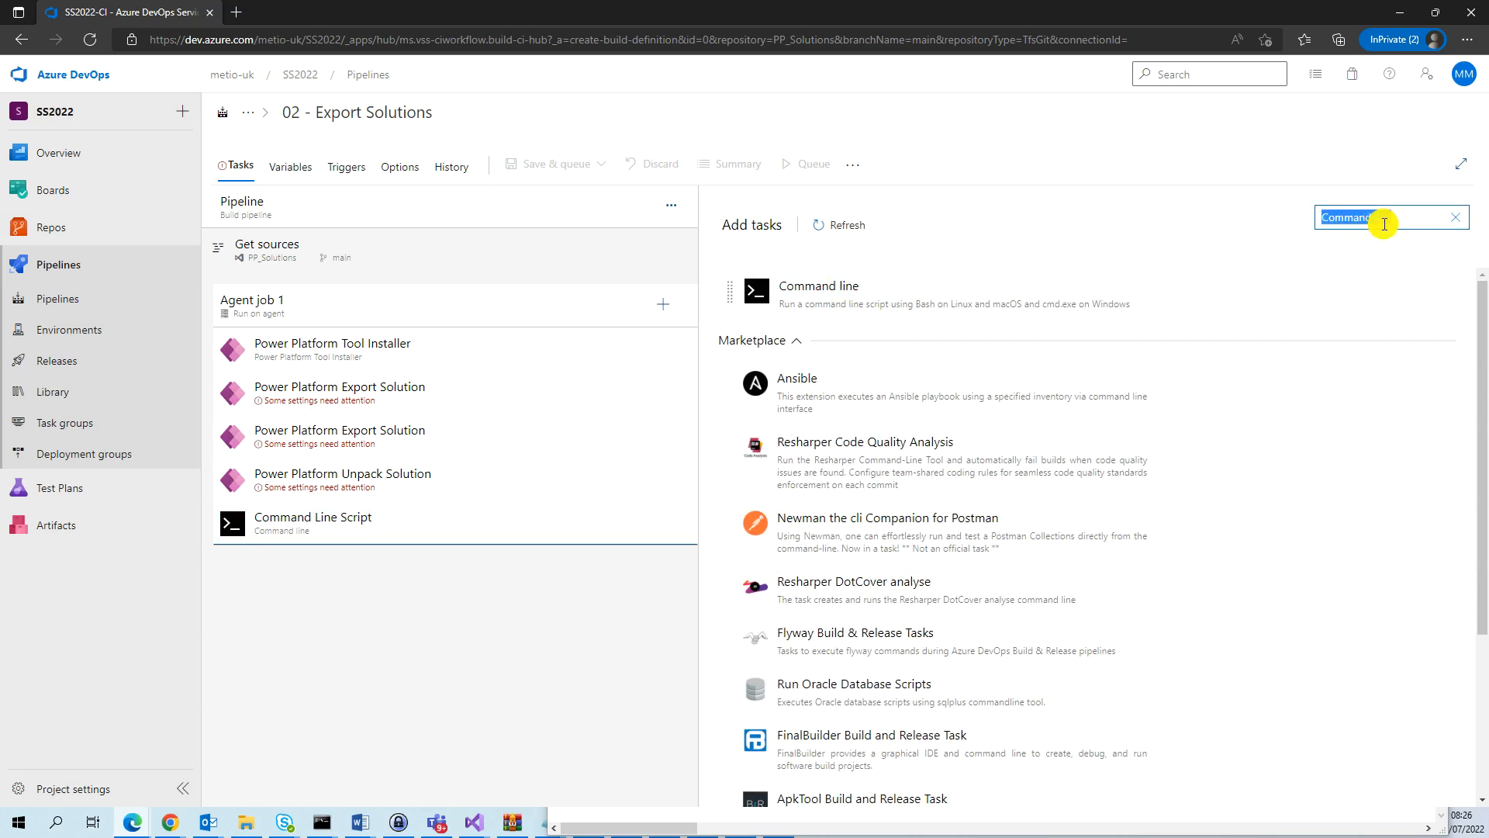
pyautogui.write('publish af')
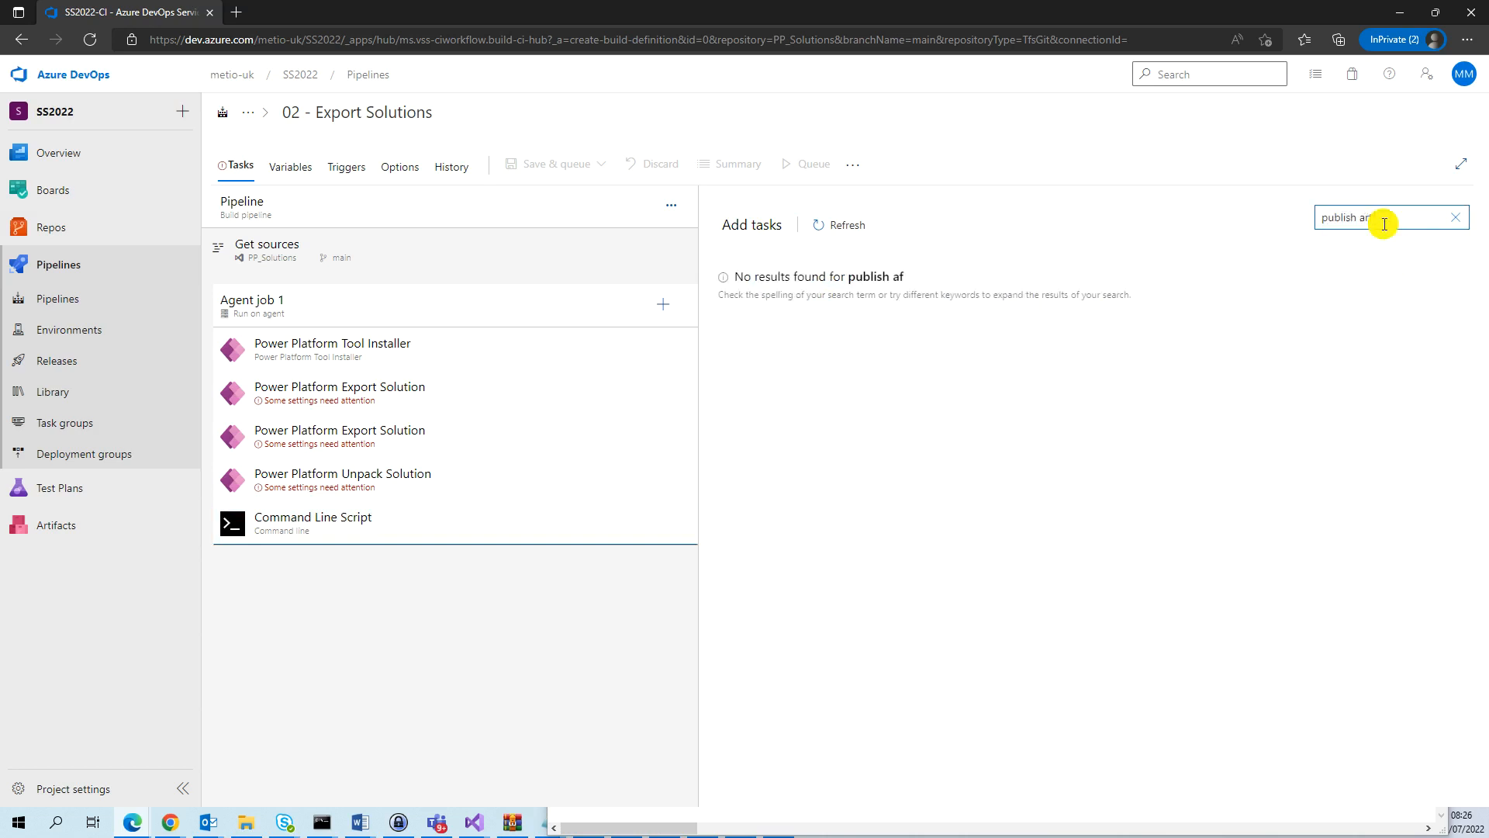
pyautogui.write('tif')
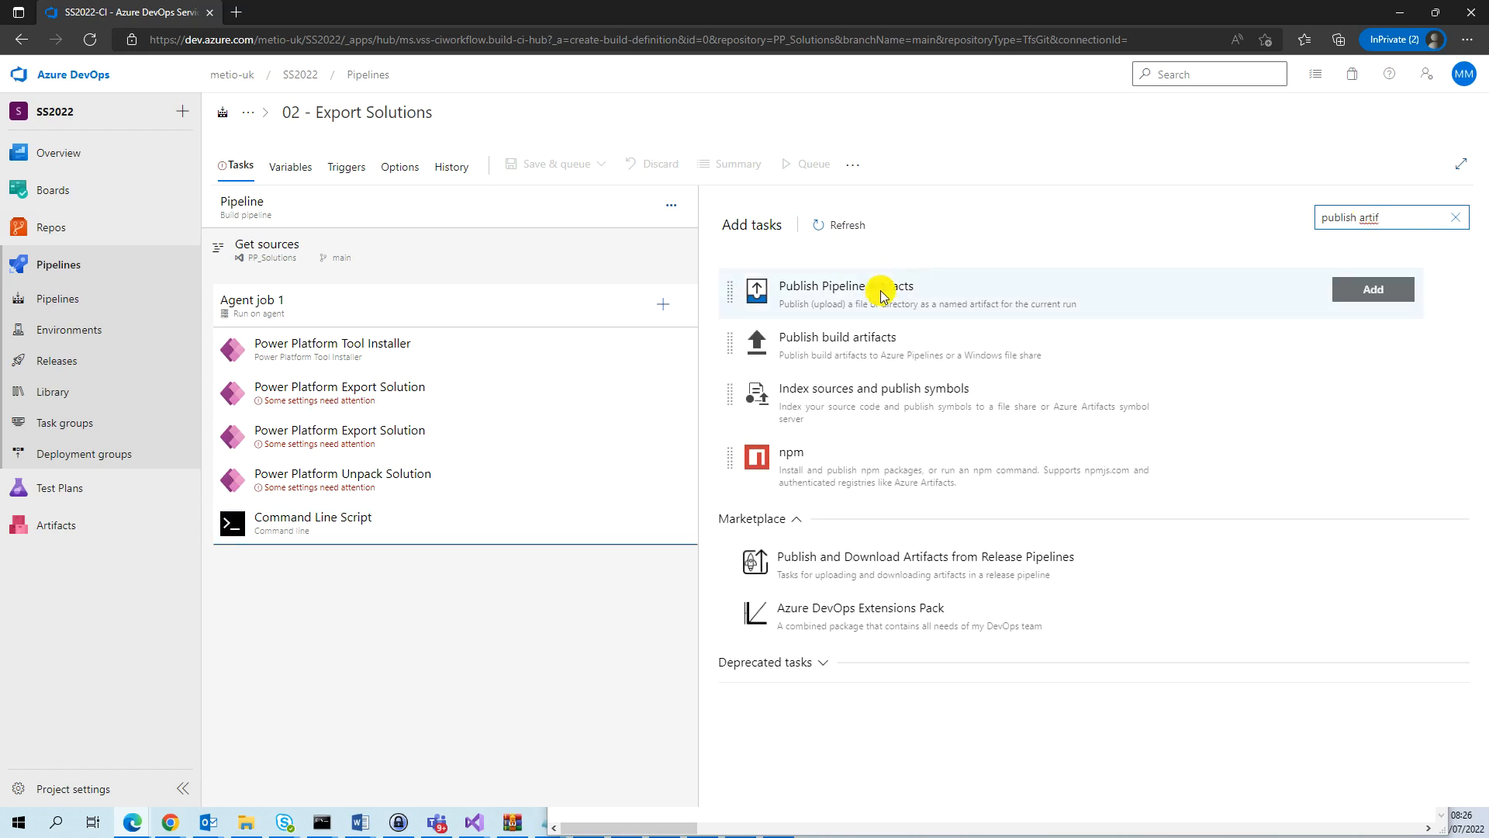
pyautogui.click(880, 294)
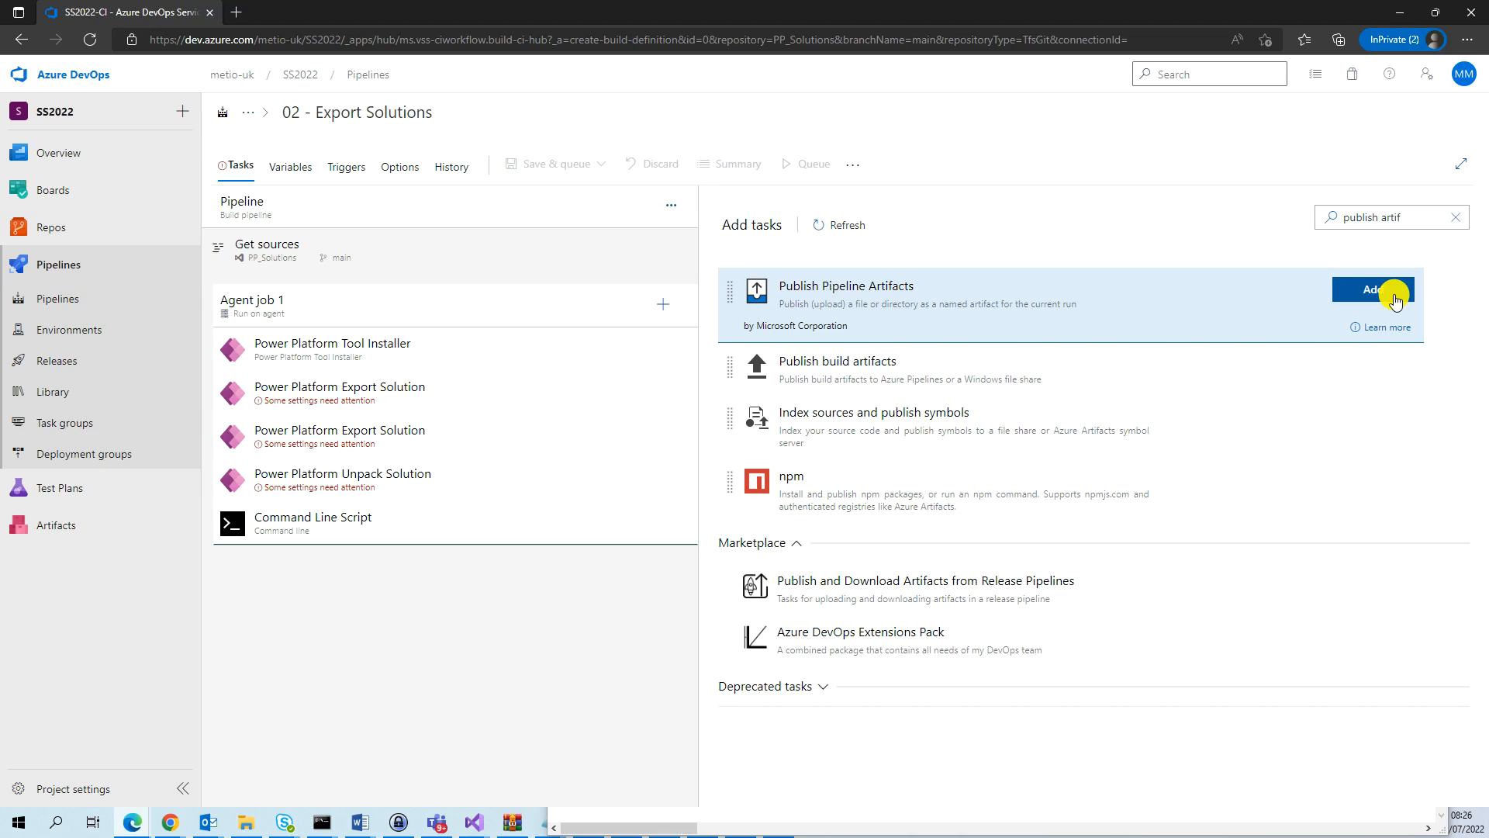
pyautogui.click(1394, 299)
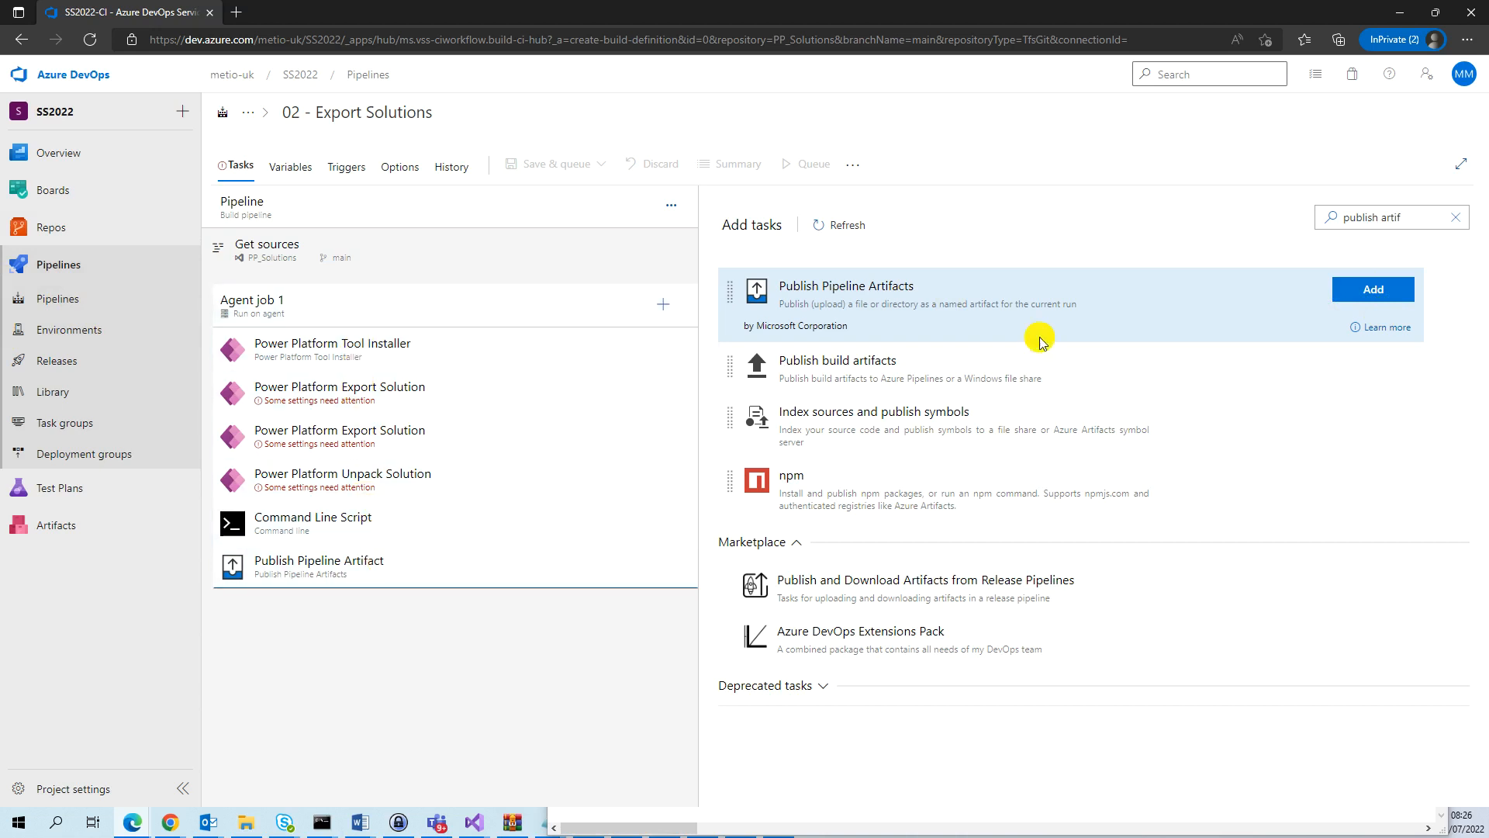
# Set the service connection of the first Power Platform Export Solution task to Metio-SS2022.
pyautogui.click(459, 356)
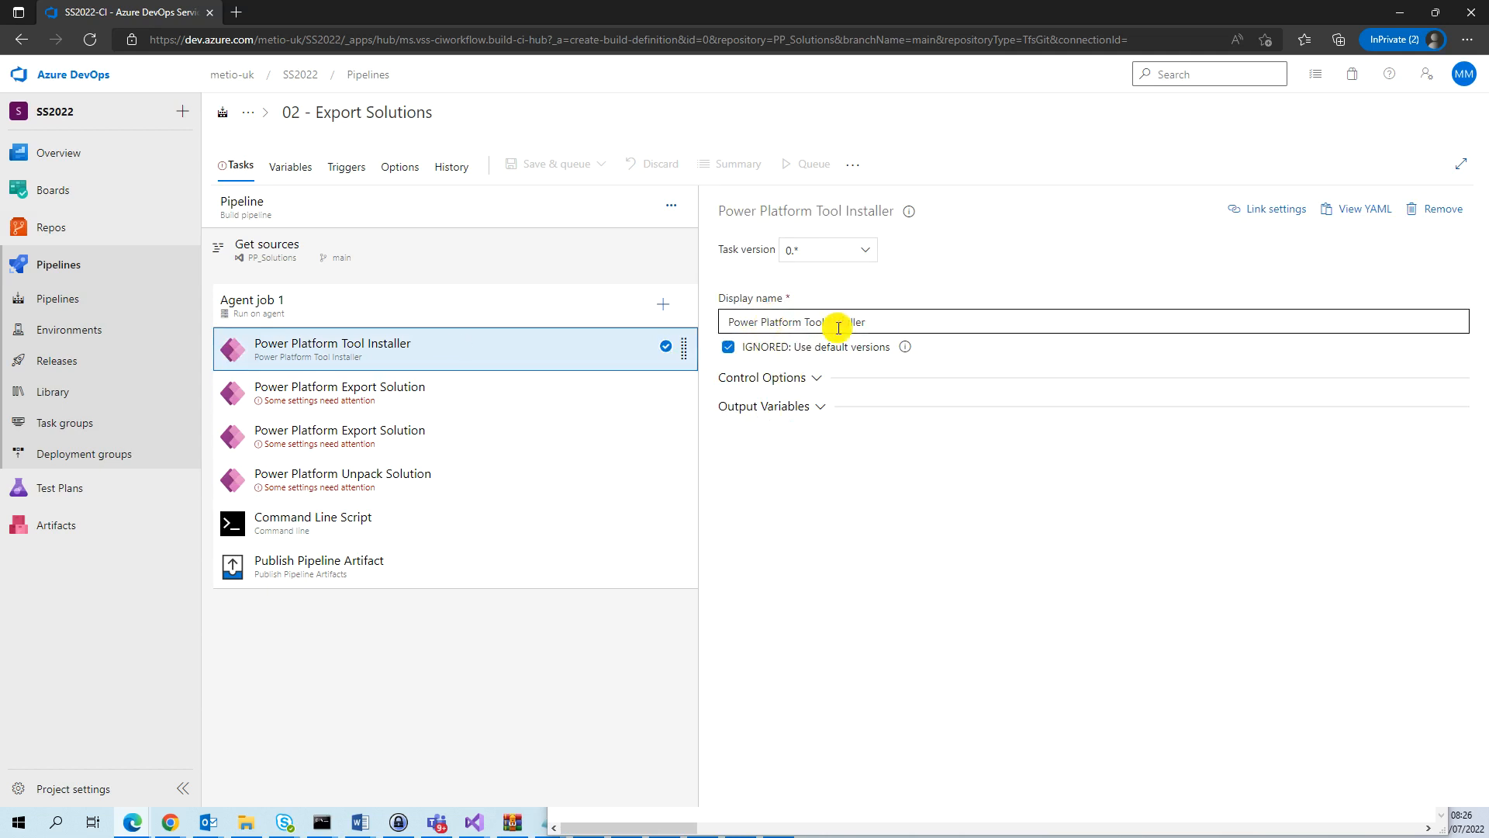
pyautogui.click(470, 399)
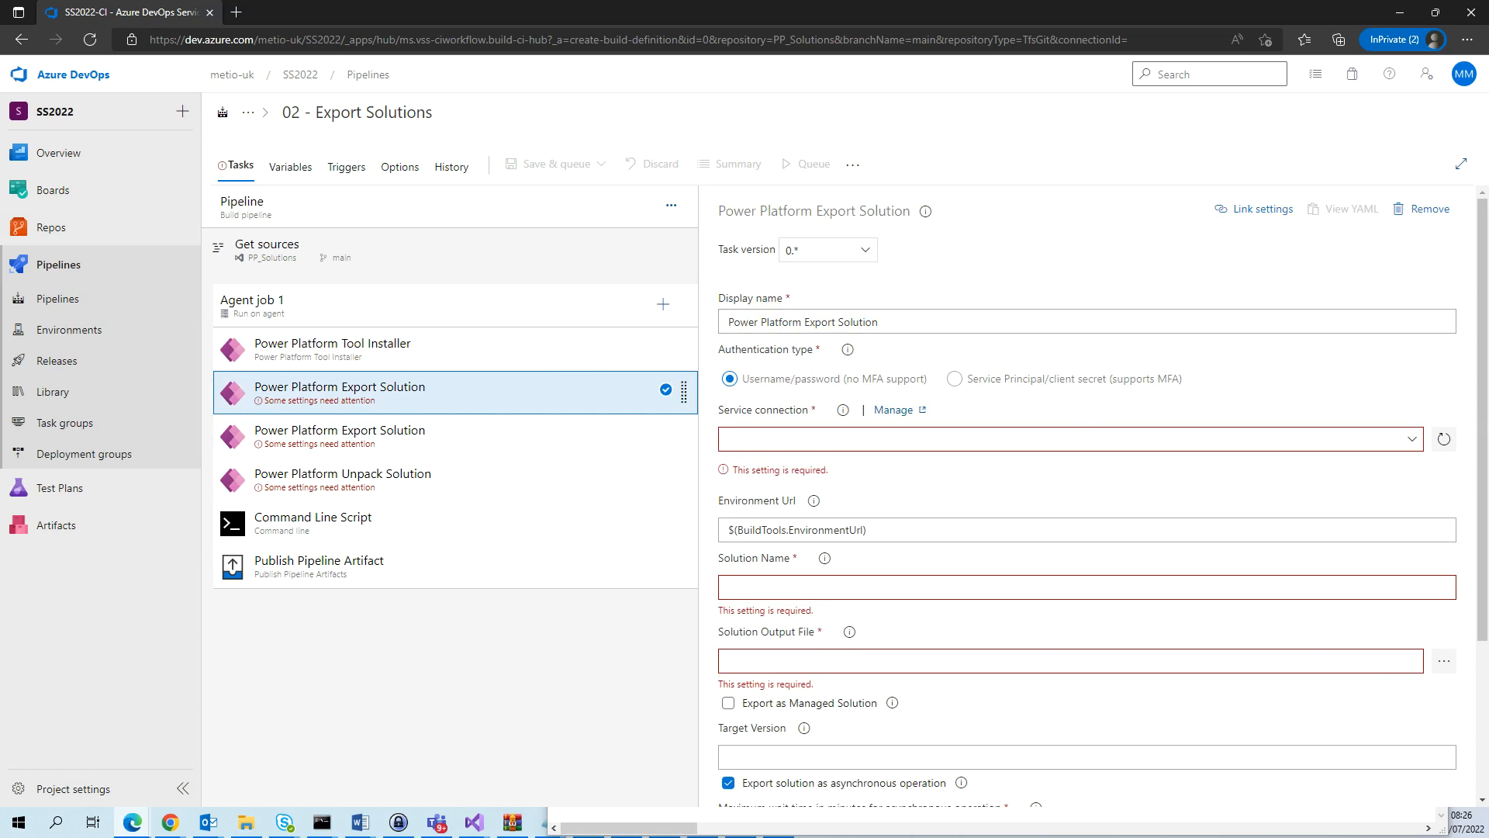
pyautogui.hotkey('alt', 'Tab')
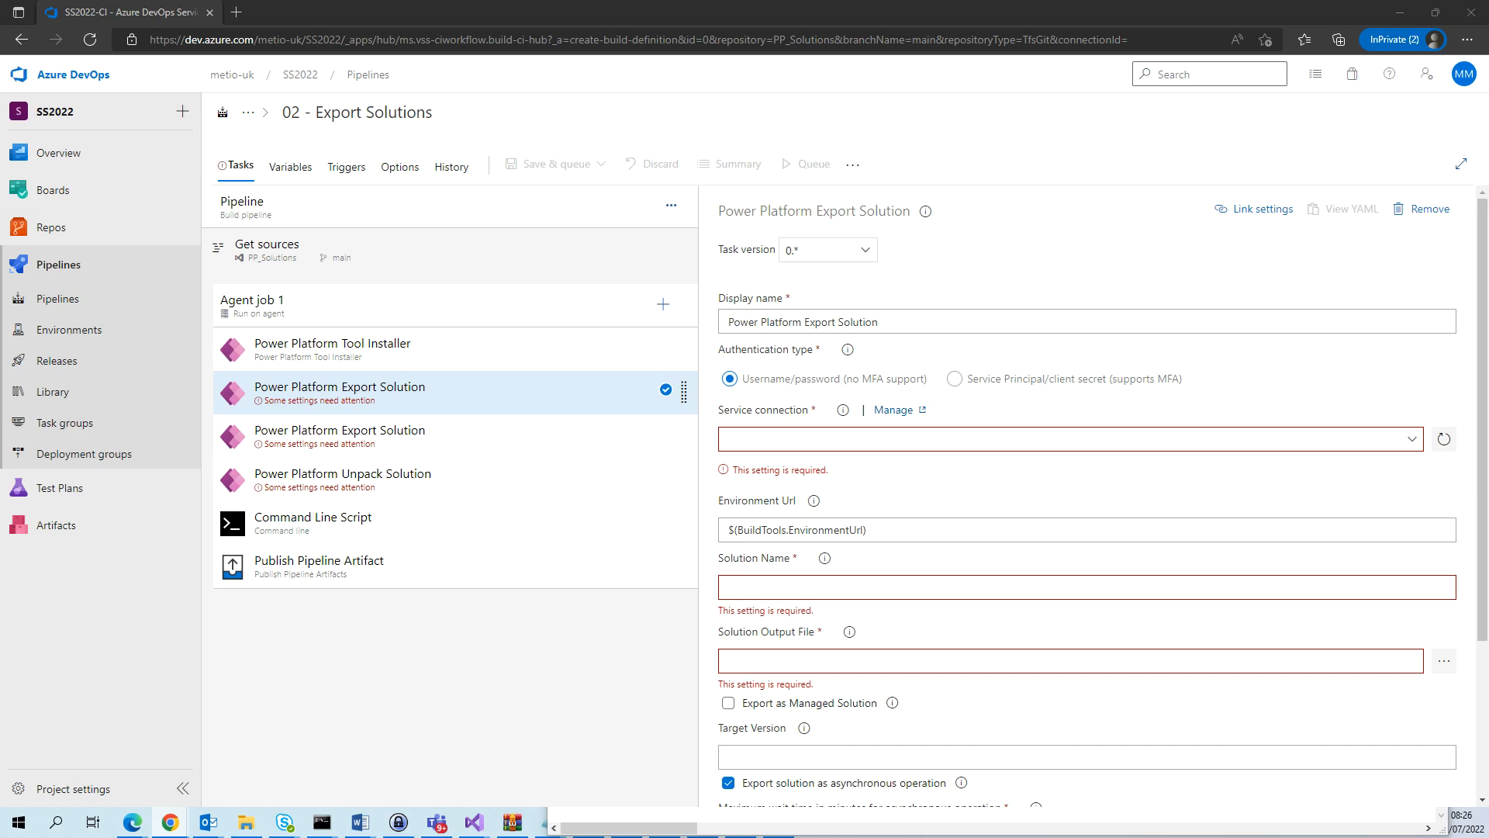
pyautogui.click(1413, 440)
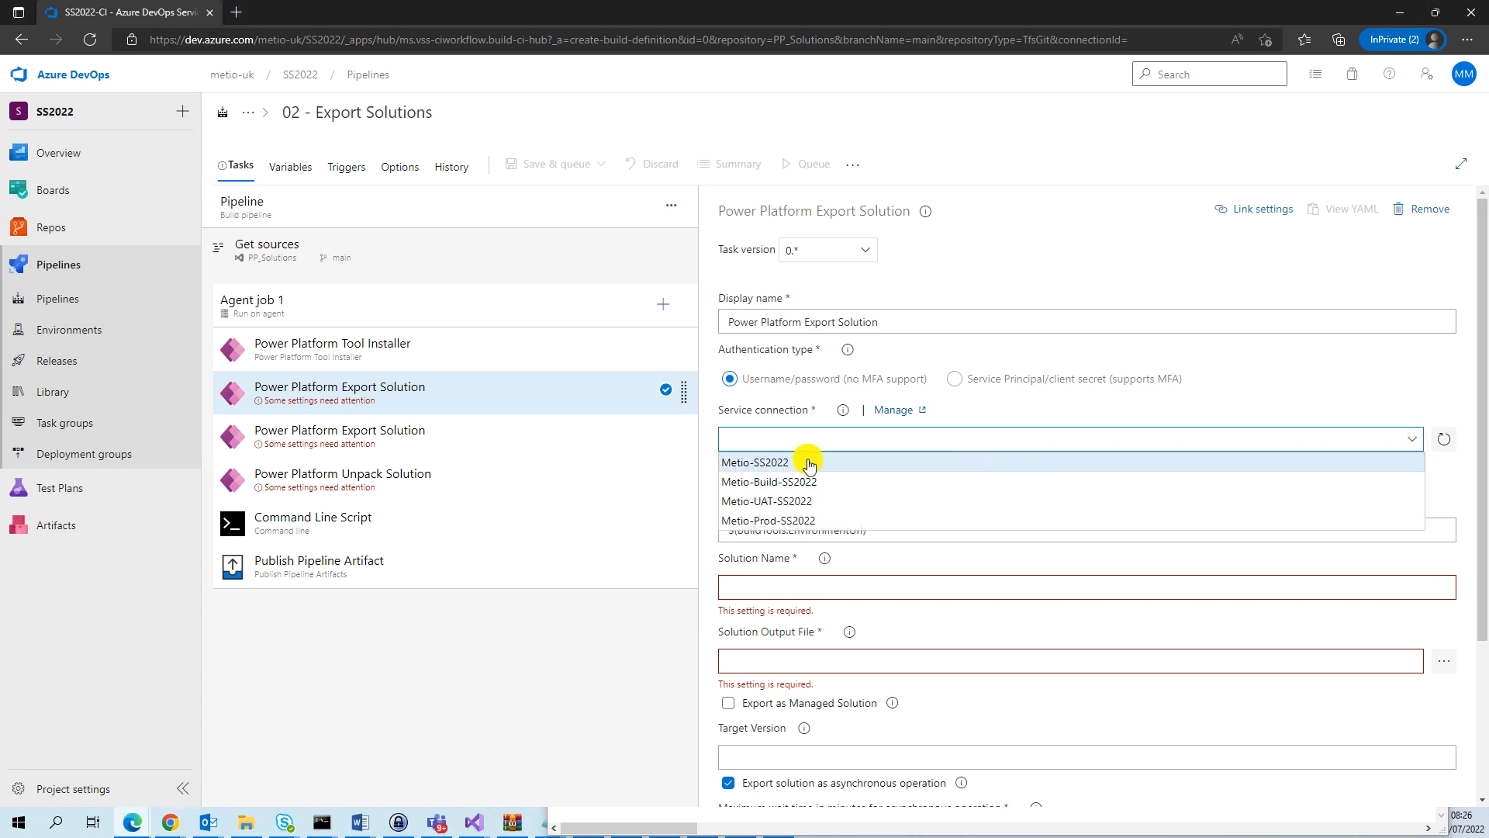
pyautogui.click(757, 463)
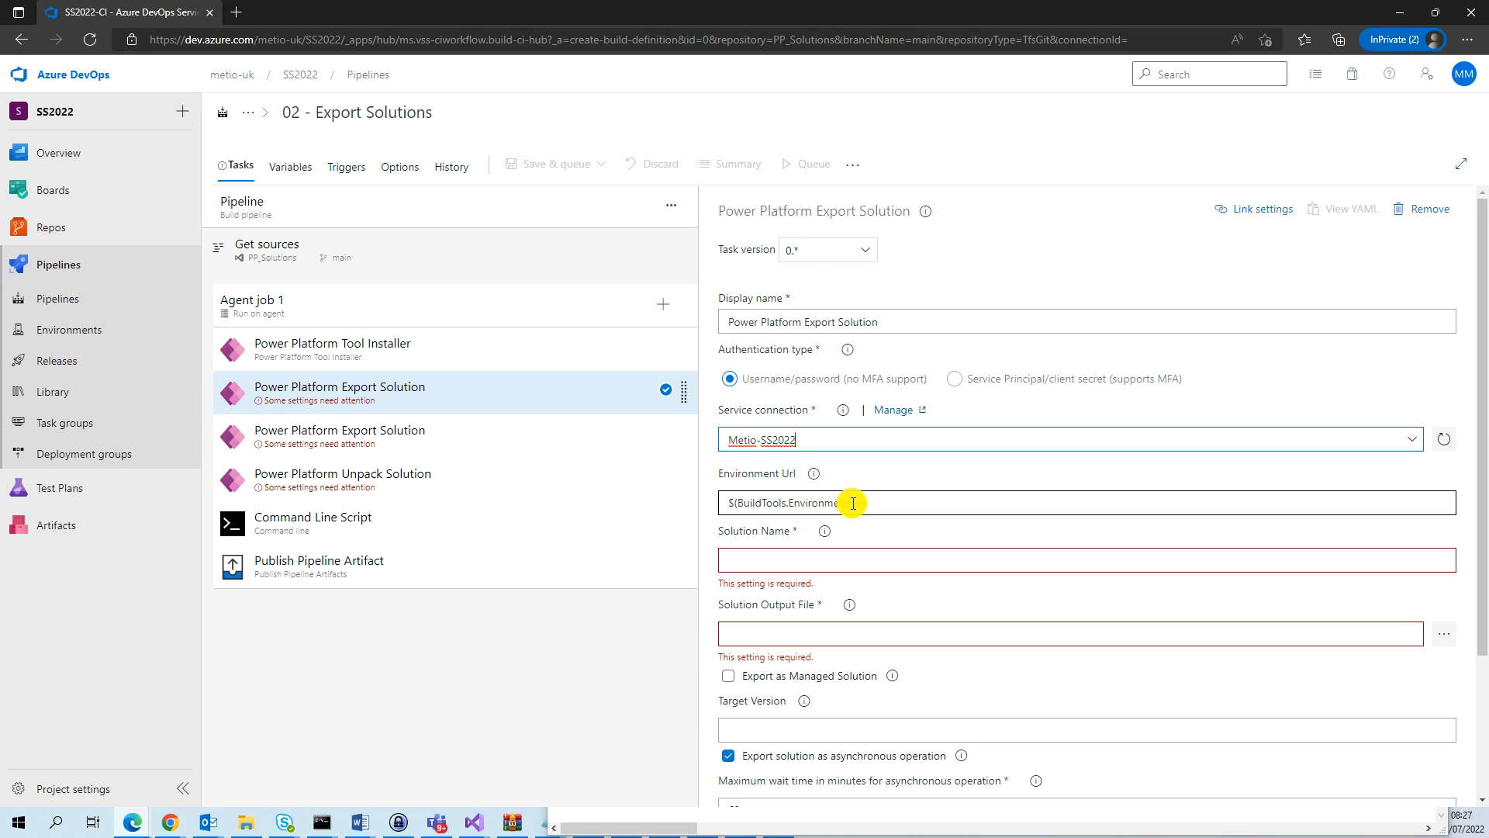
# Set the first export task's solution name to SS2022 and its output file to $(Build.ArtifactStagingDirectory)\SS2022_unmanaged.zip.
pyautogui.click(845, 562)
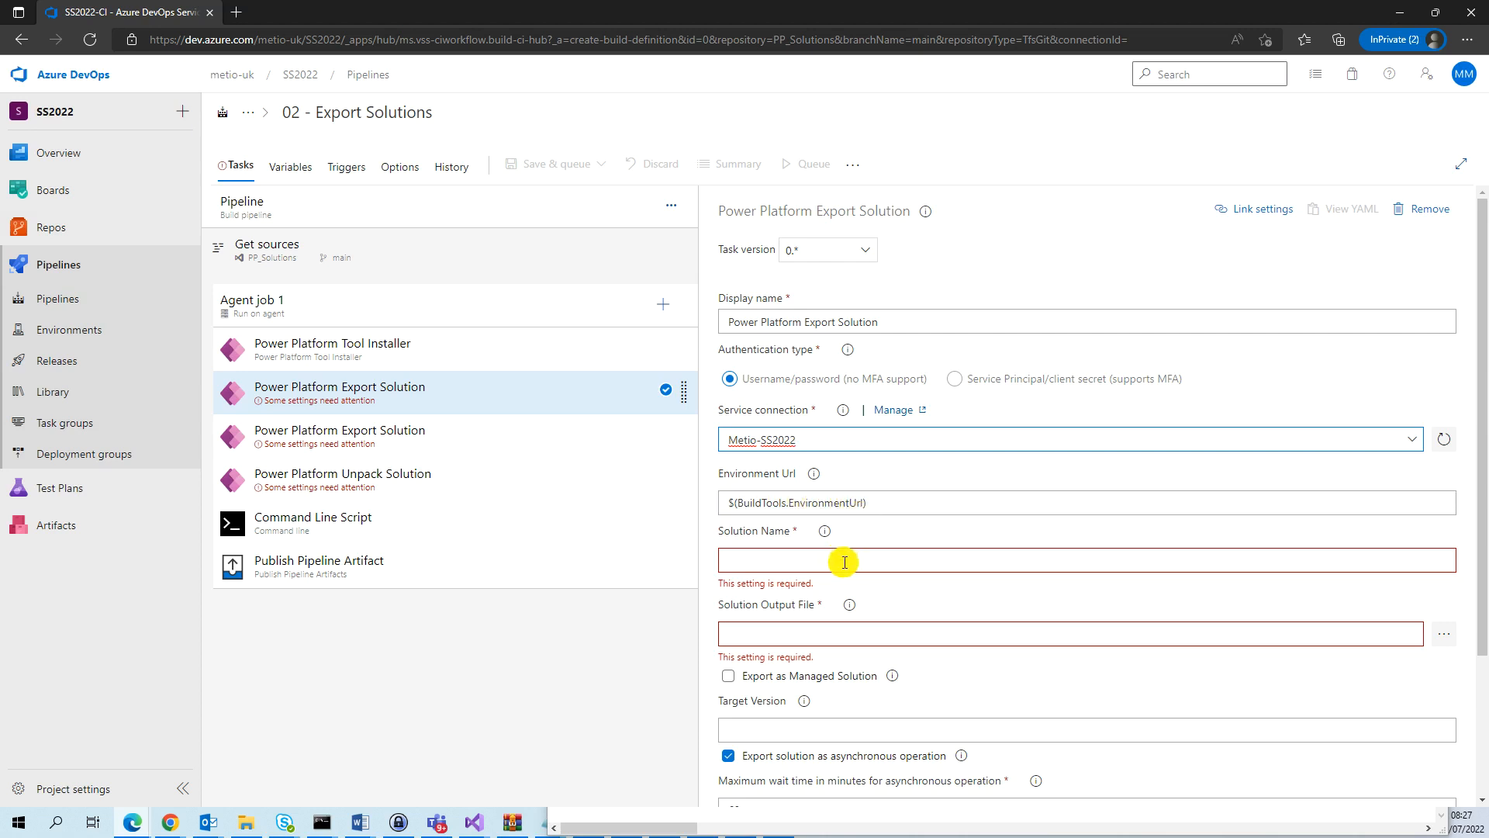
pyautogui.click(845, 562)
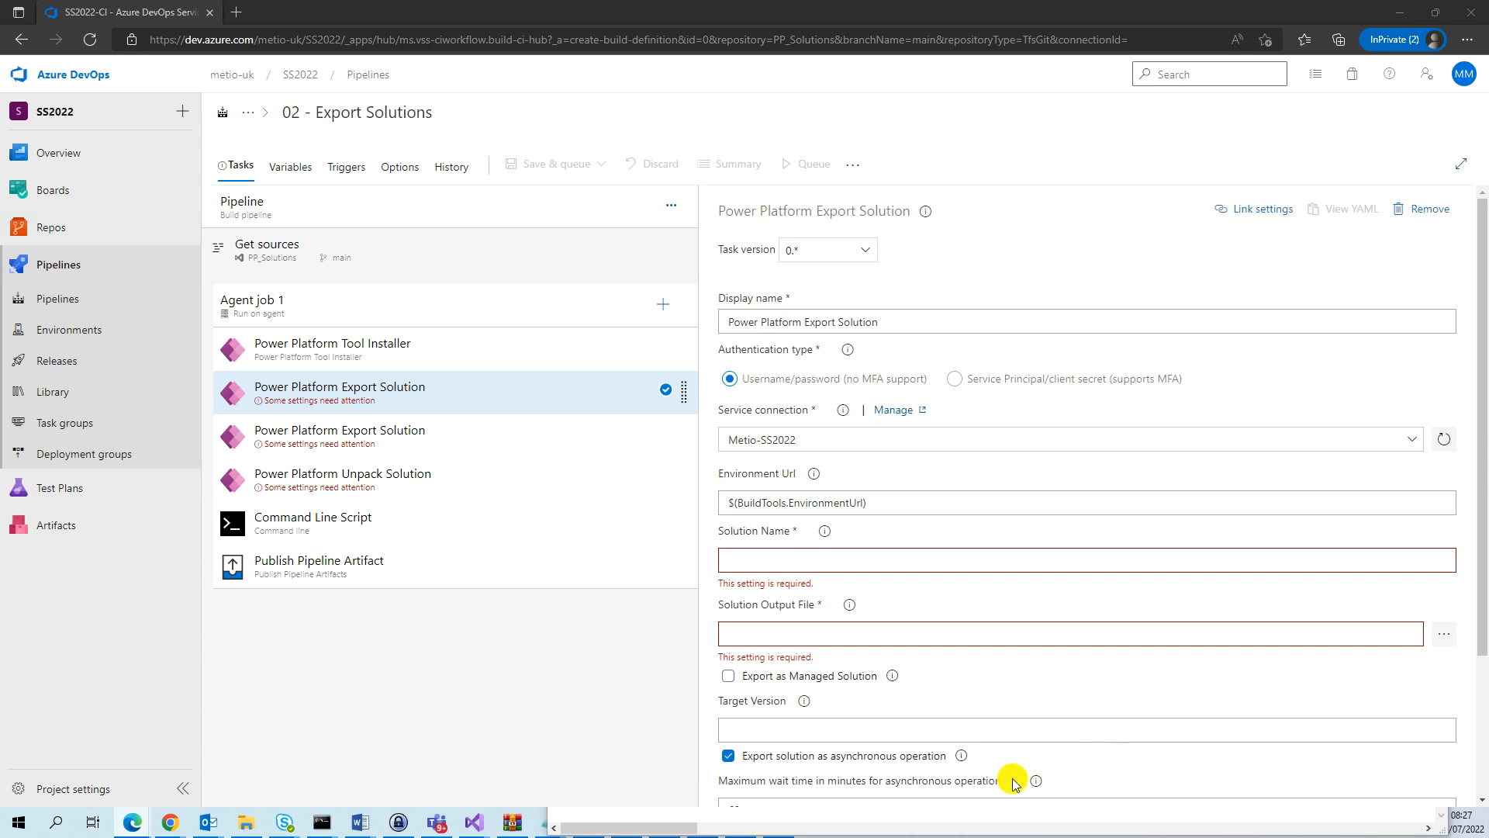
pyautogui.click(746, 558)
pyautogui.write('SS2022')
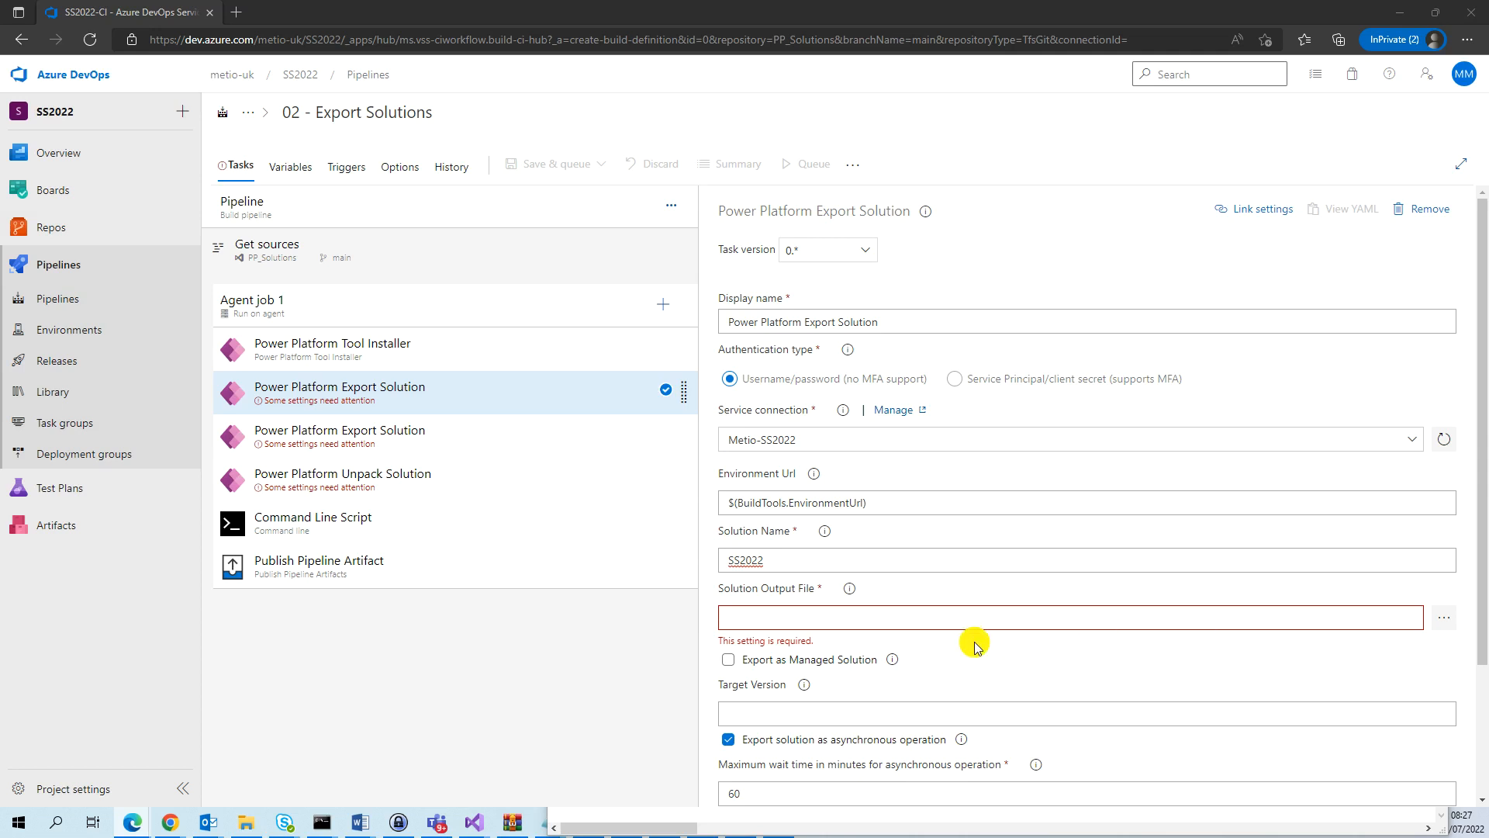
pyautogui.click(859, 618)
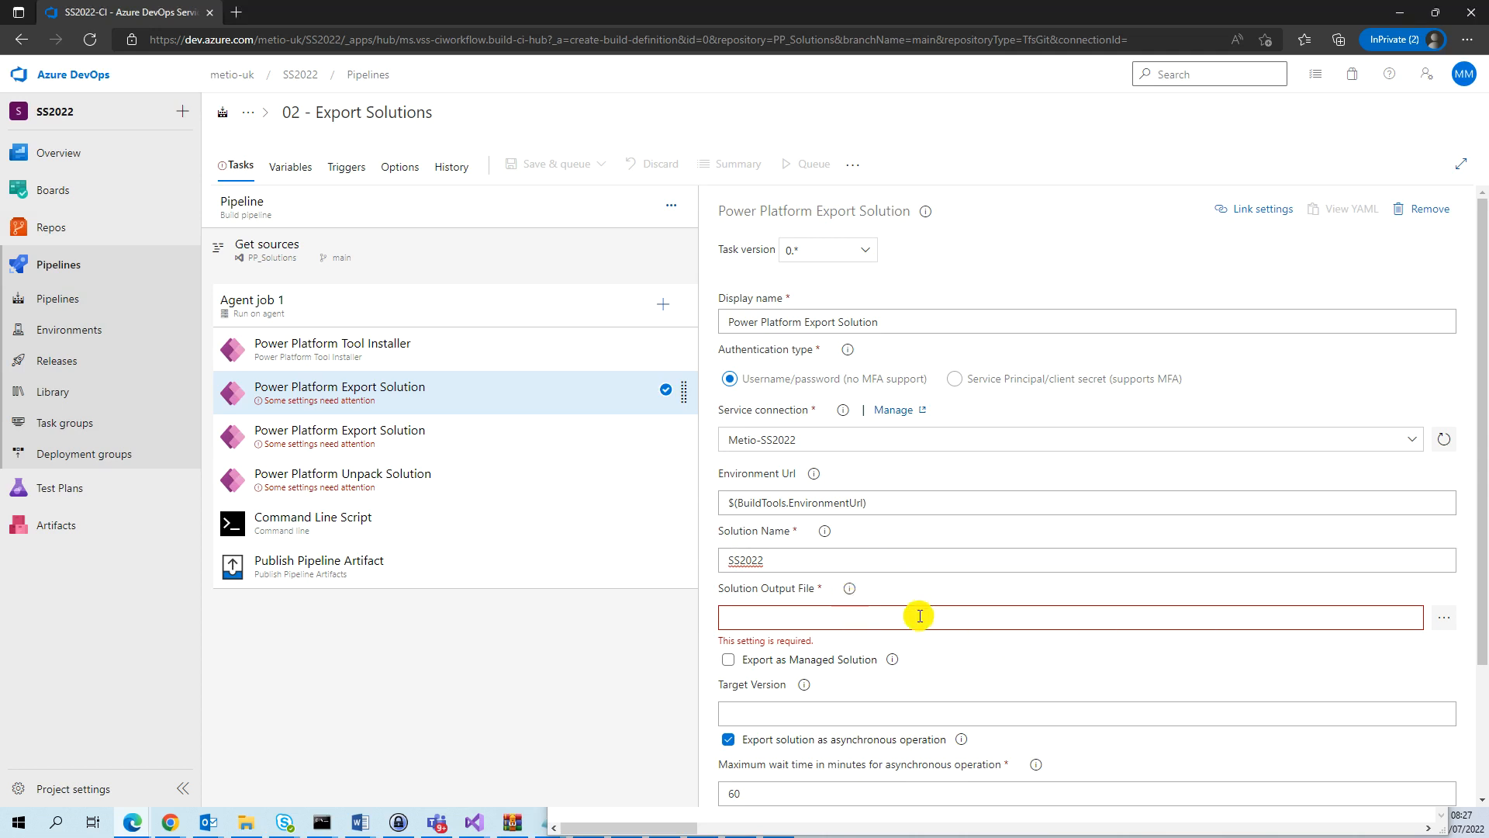
pyautogui.write('$(Build.ArtifactStagingDirectory)\\SS2022_unmanaged.zip')
pyautogui.moveTo(730, 619); pyautogui.dragTo(818, 626)
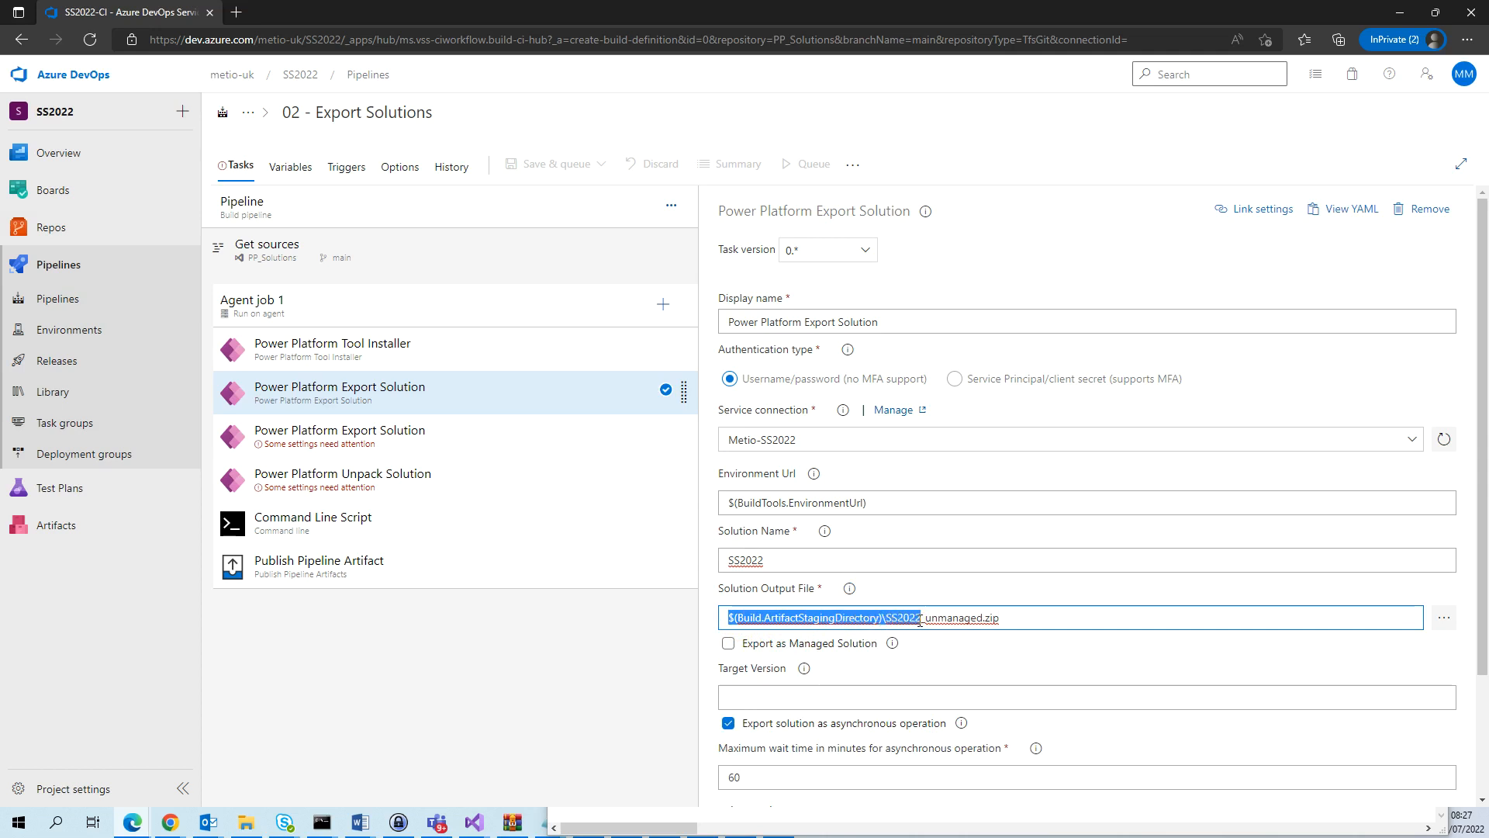
pyautogui.moveTo(941, 624); pyautogui.dragTo(1012, 618)
pyautogui.hotkey('ctrl', 'c')
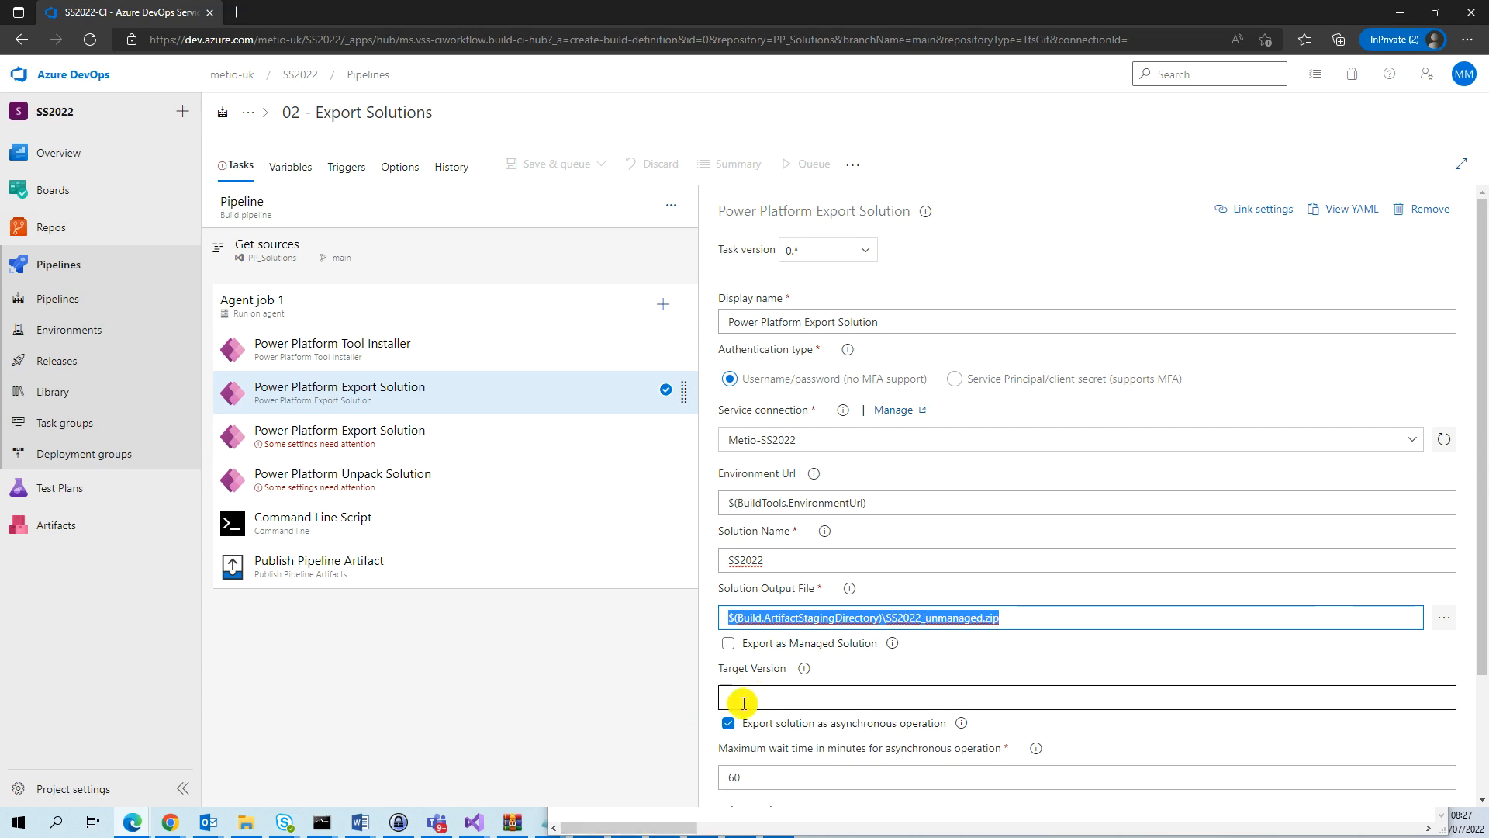
# Examine the Advanced export settings and Control Options of the first export task.
pyautogui.moveTo(1481, 567); pyautogui.dragTo(1466, 686)
pyautogui.click(756, 622)
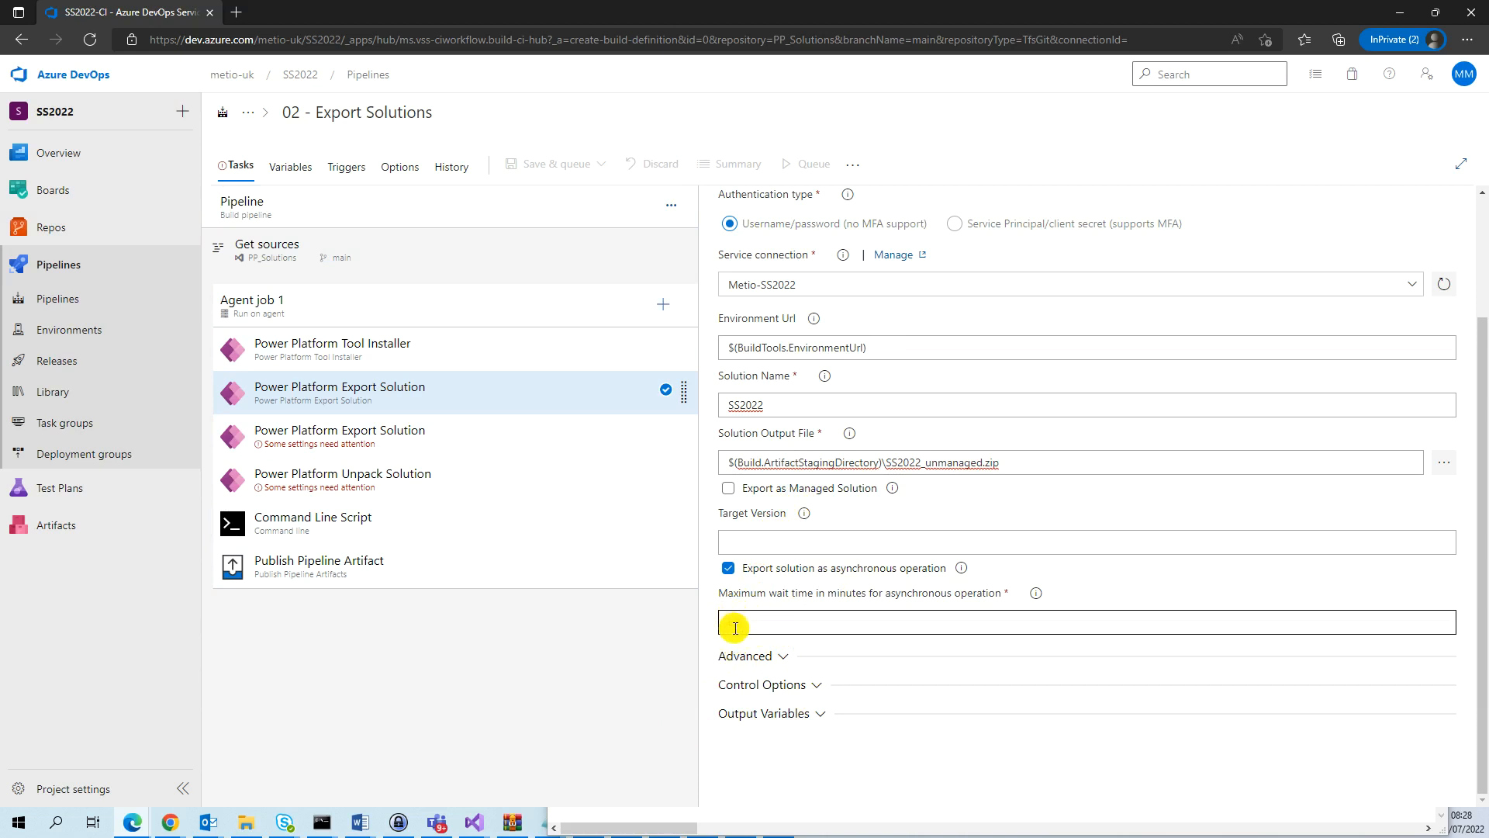
pyautogui.click(782, 660)
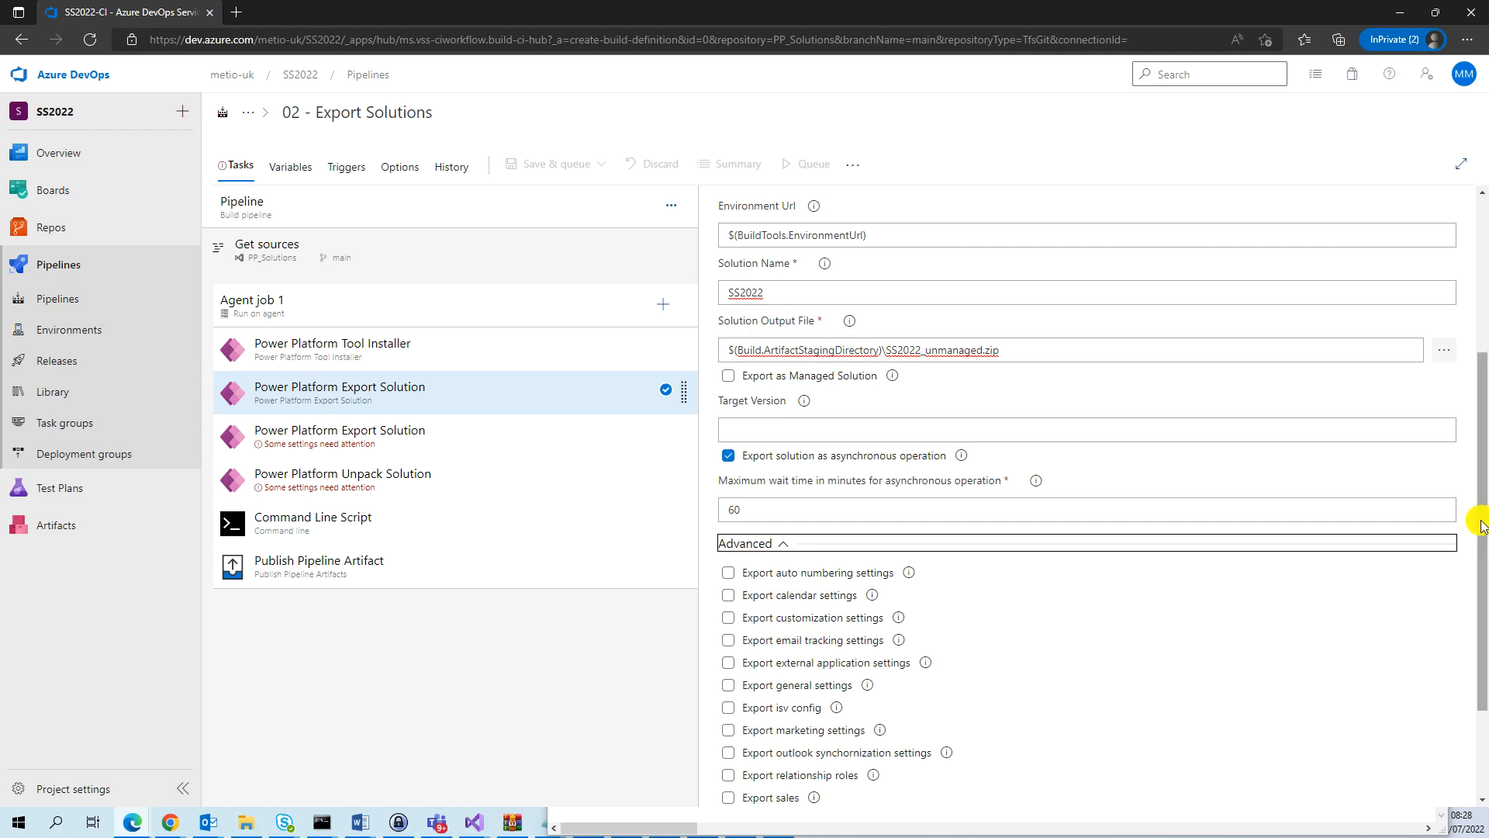
pyautogui.scroll(-2, 1478, 508)
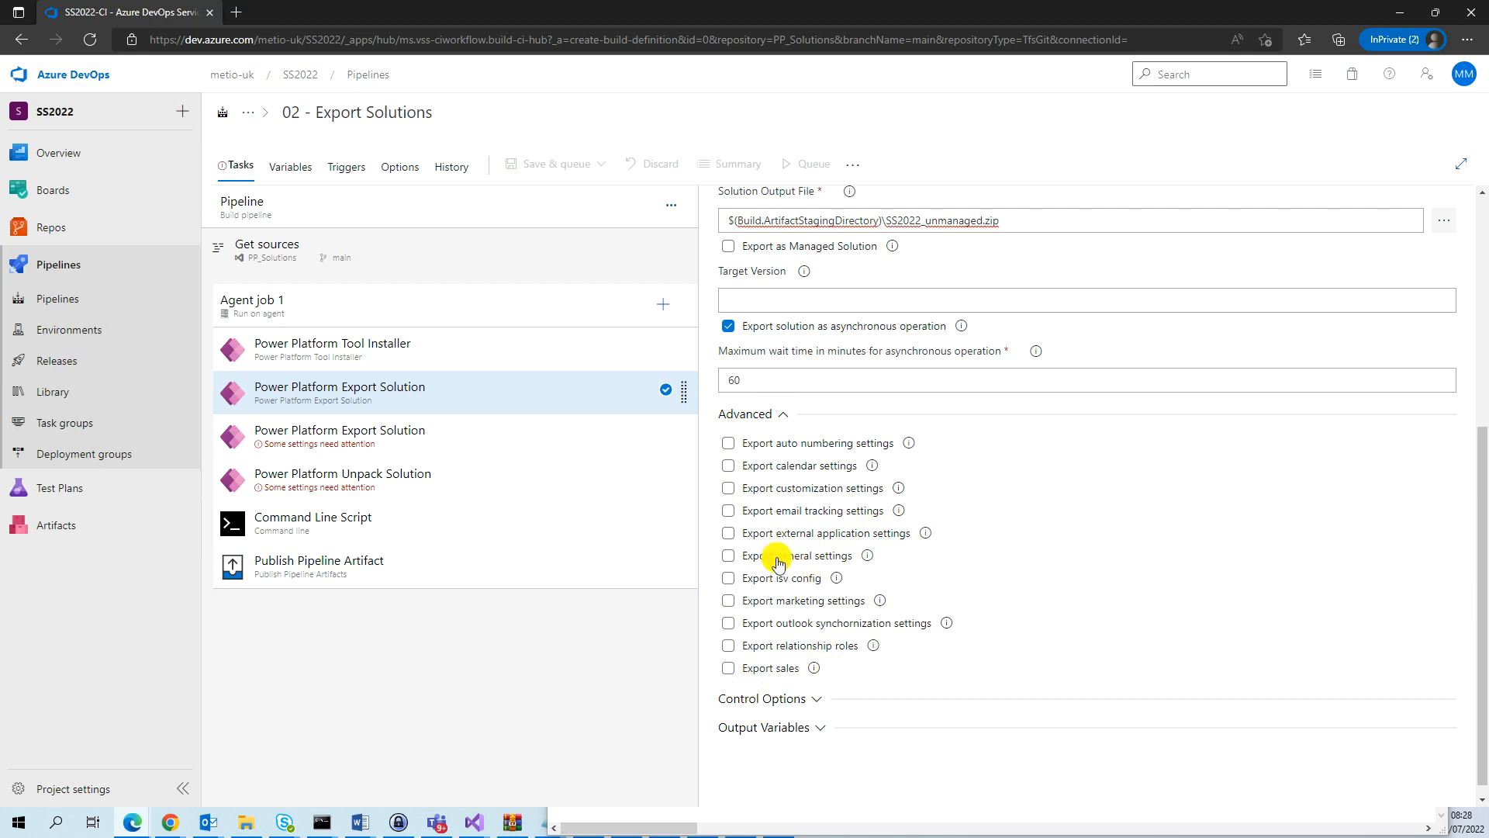
pyautogui.click(821, 703)
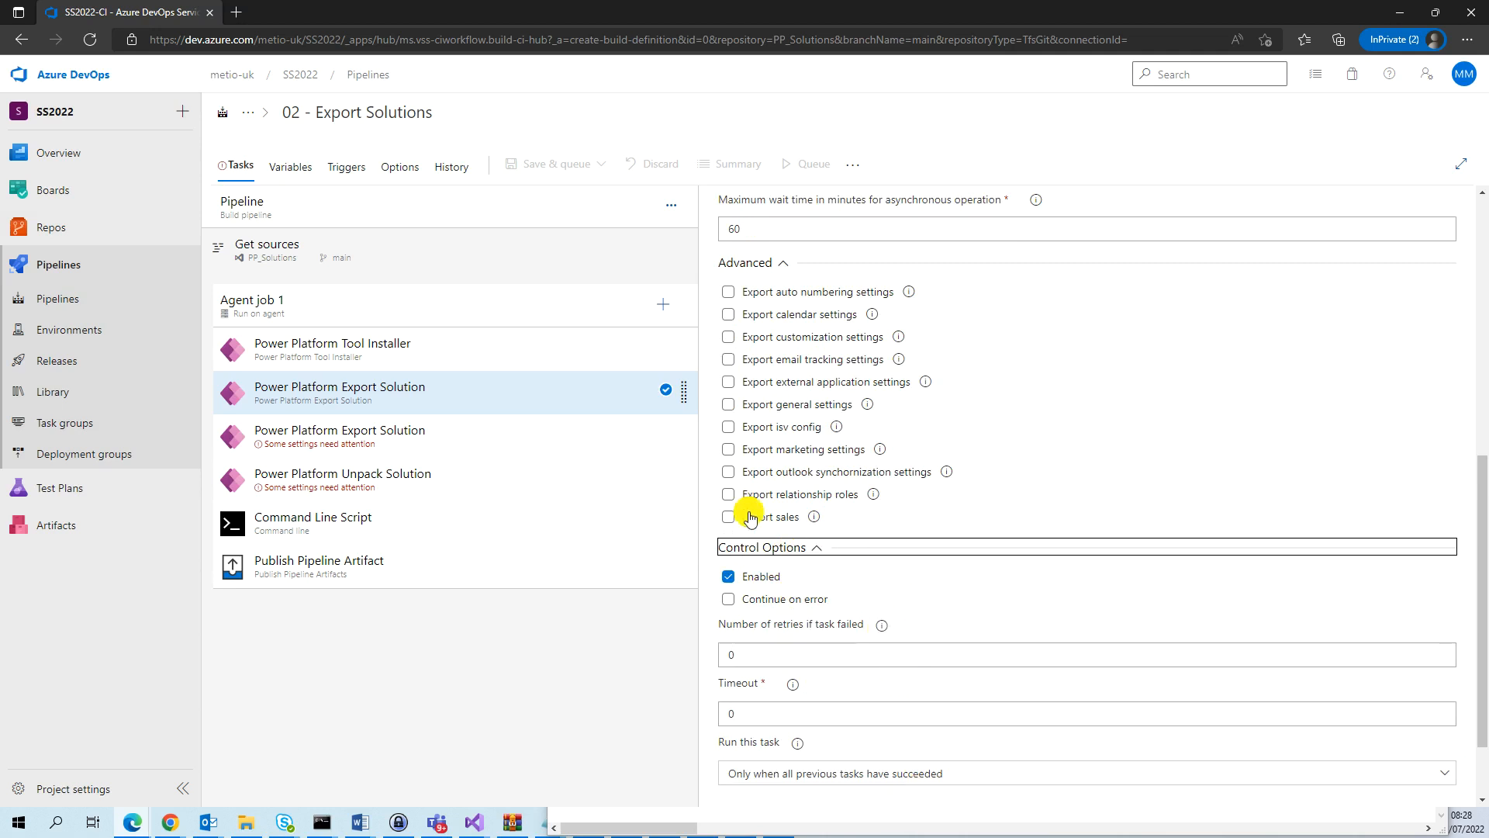
pyautogui.click(812, 547)
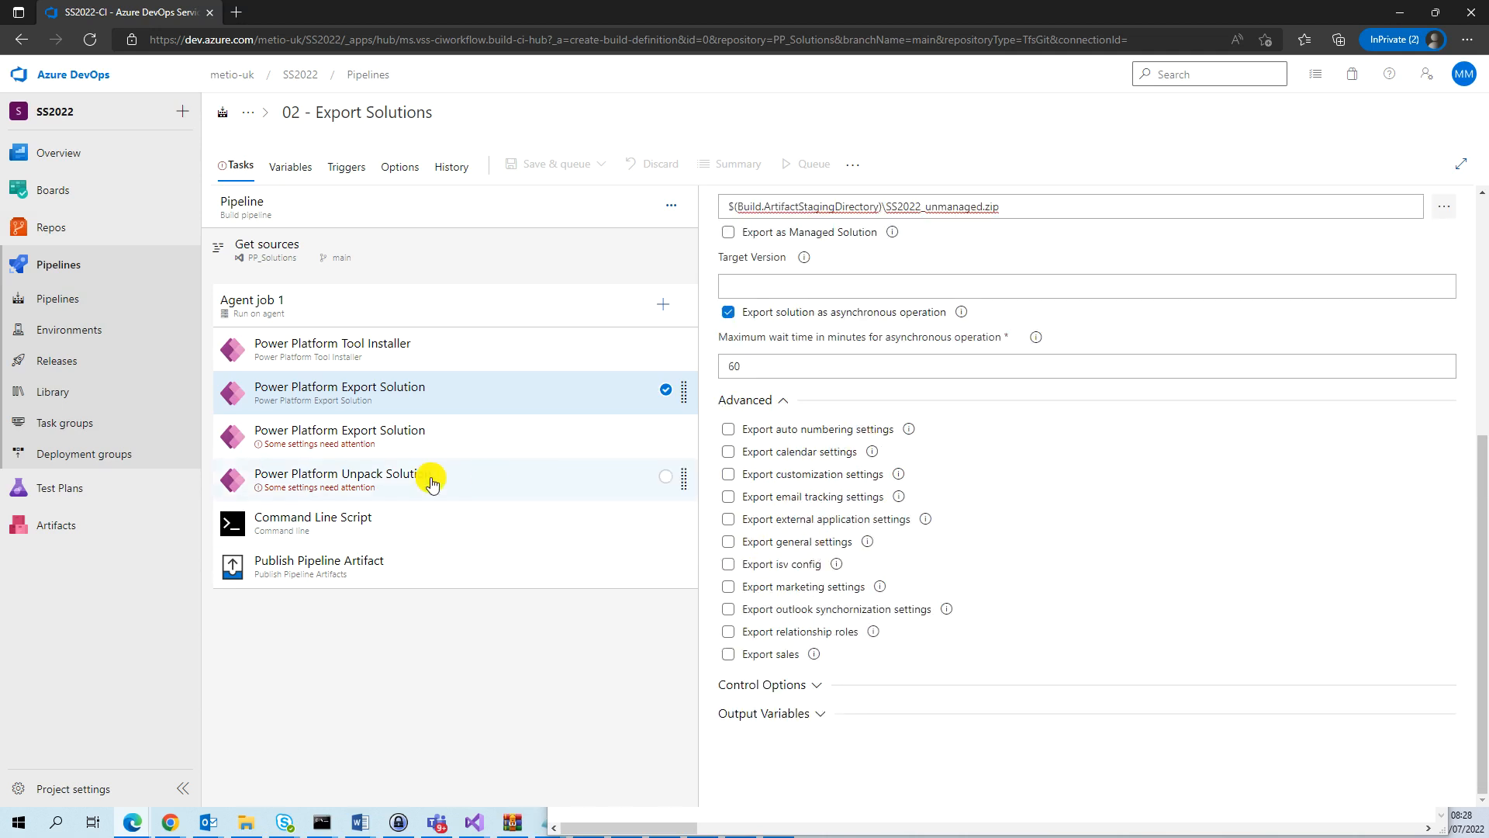
# Change the first export task's display name to "Power Platform Export Solution: Unmanaged Solution".
pyautogui.scroll(1, 954, 460)
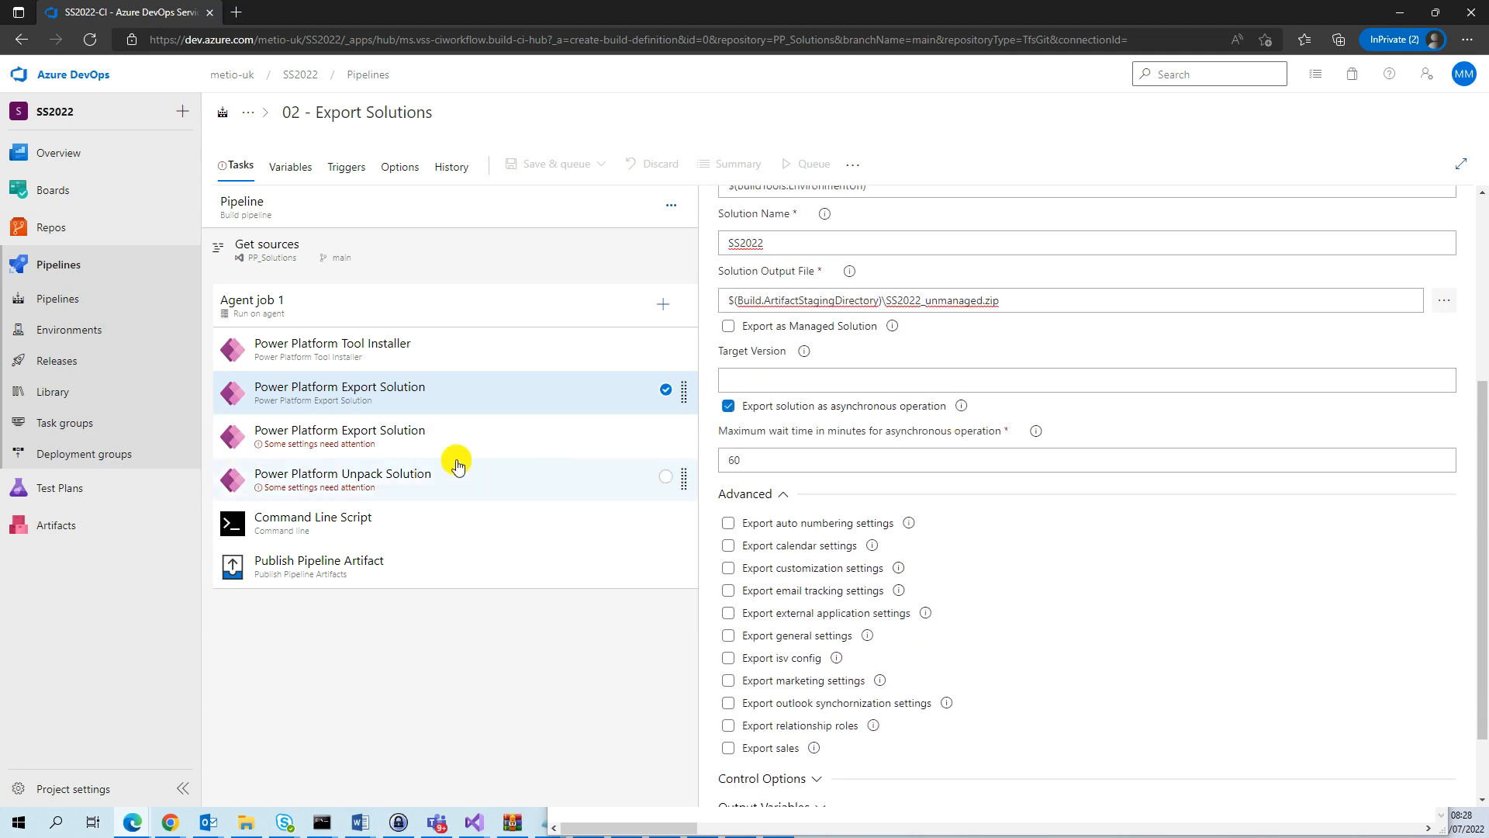
pyautogui.scroll(4, 857, 306)
pyautogui.click(935, 321)
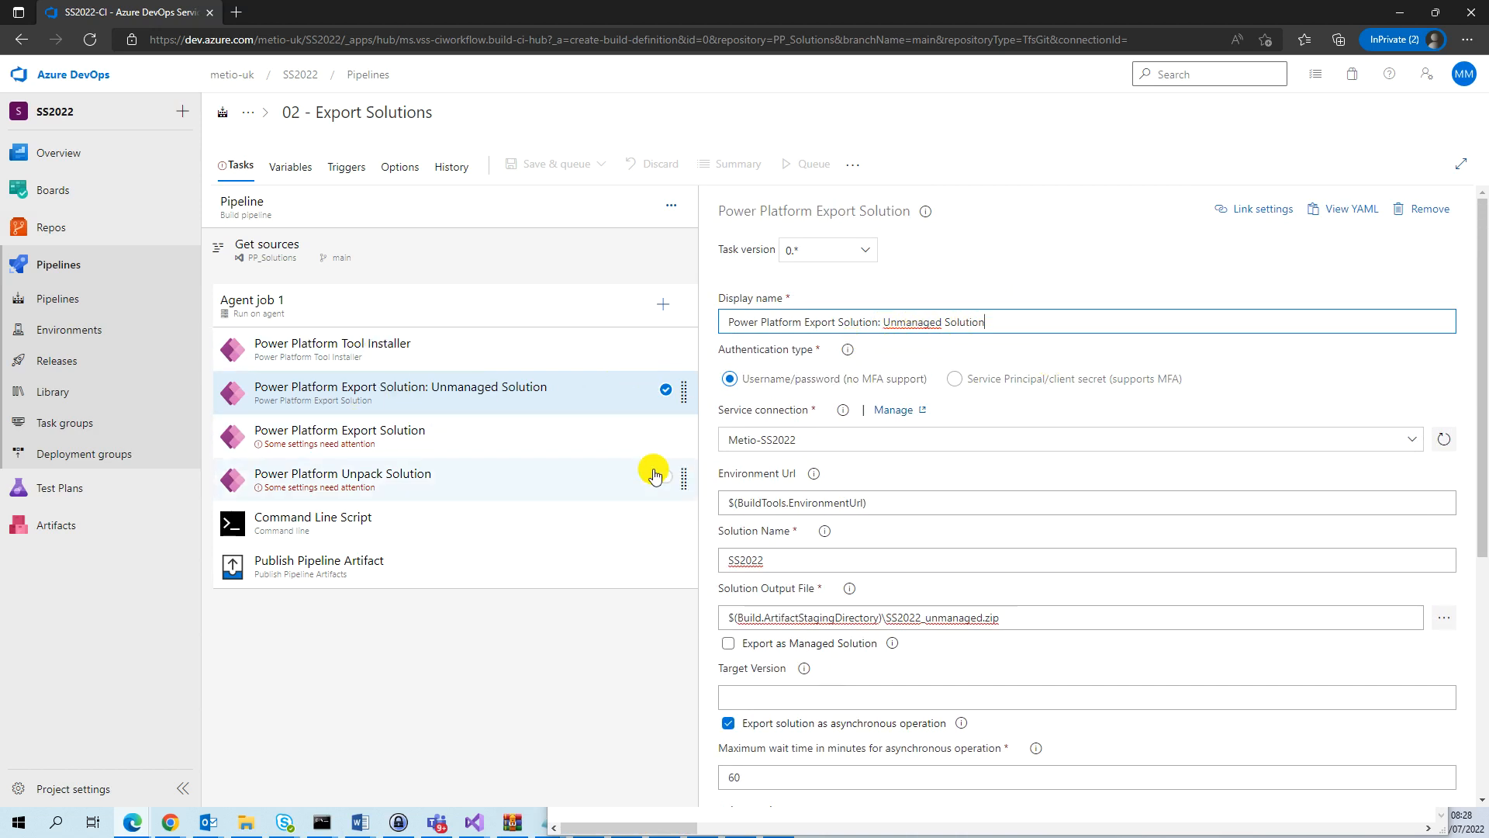
# Name the second export task "Power Platform Export Solution: Managed Solution" and set its service connection to Metio-SS2022.
pyautogui.click(520, 444)
pyautogui.click(902, 321)
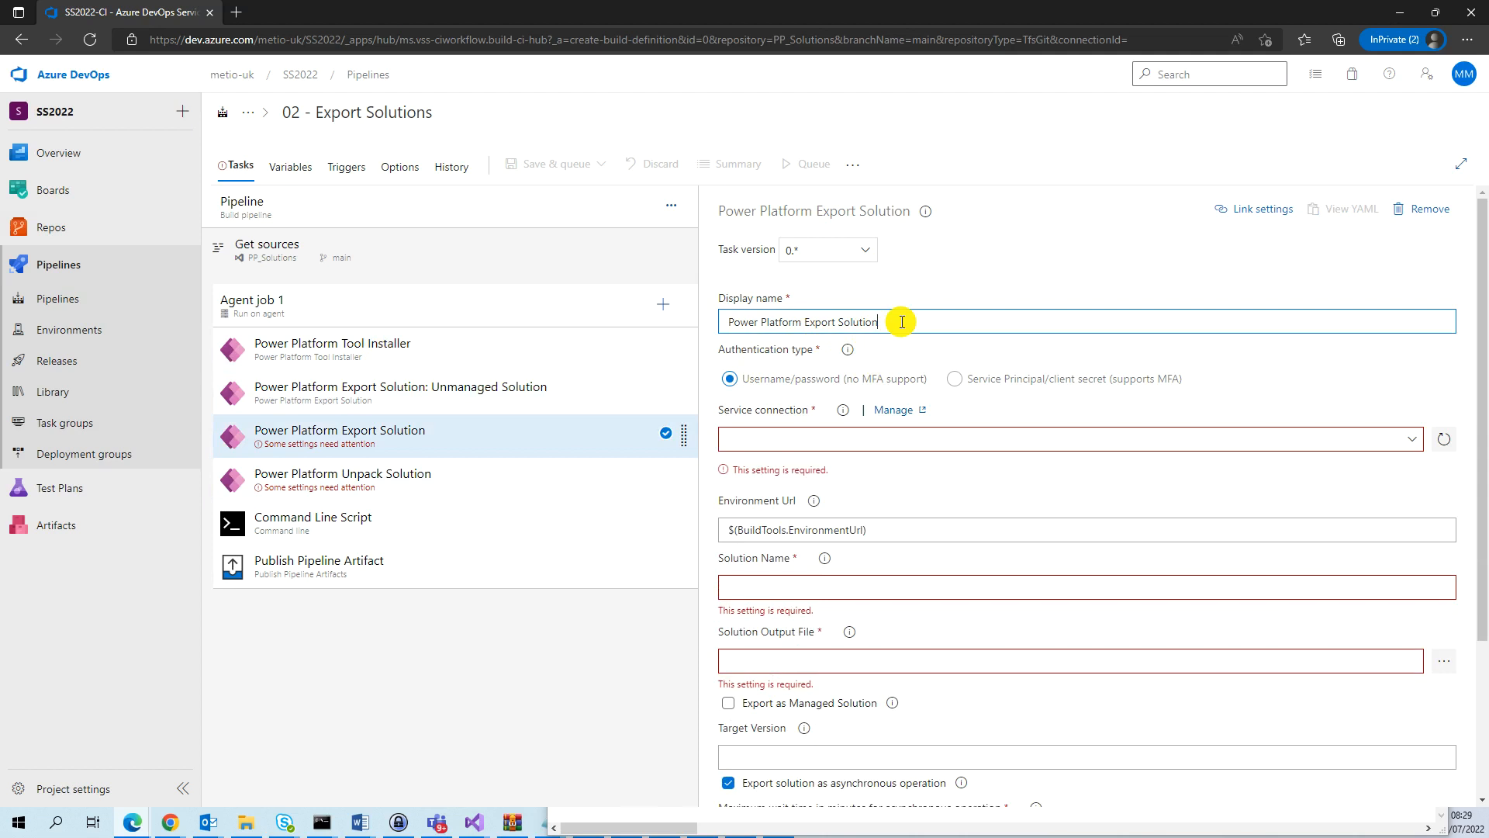
pyautogui.write('Managed Solution')
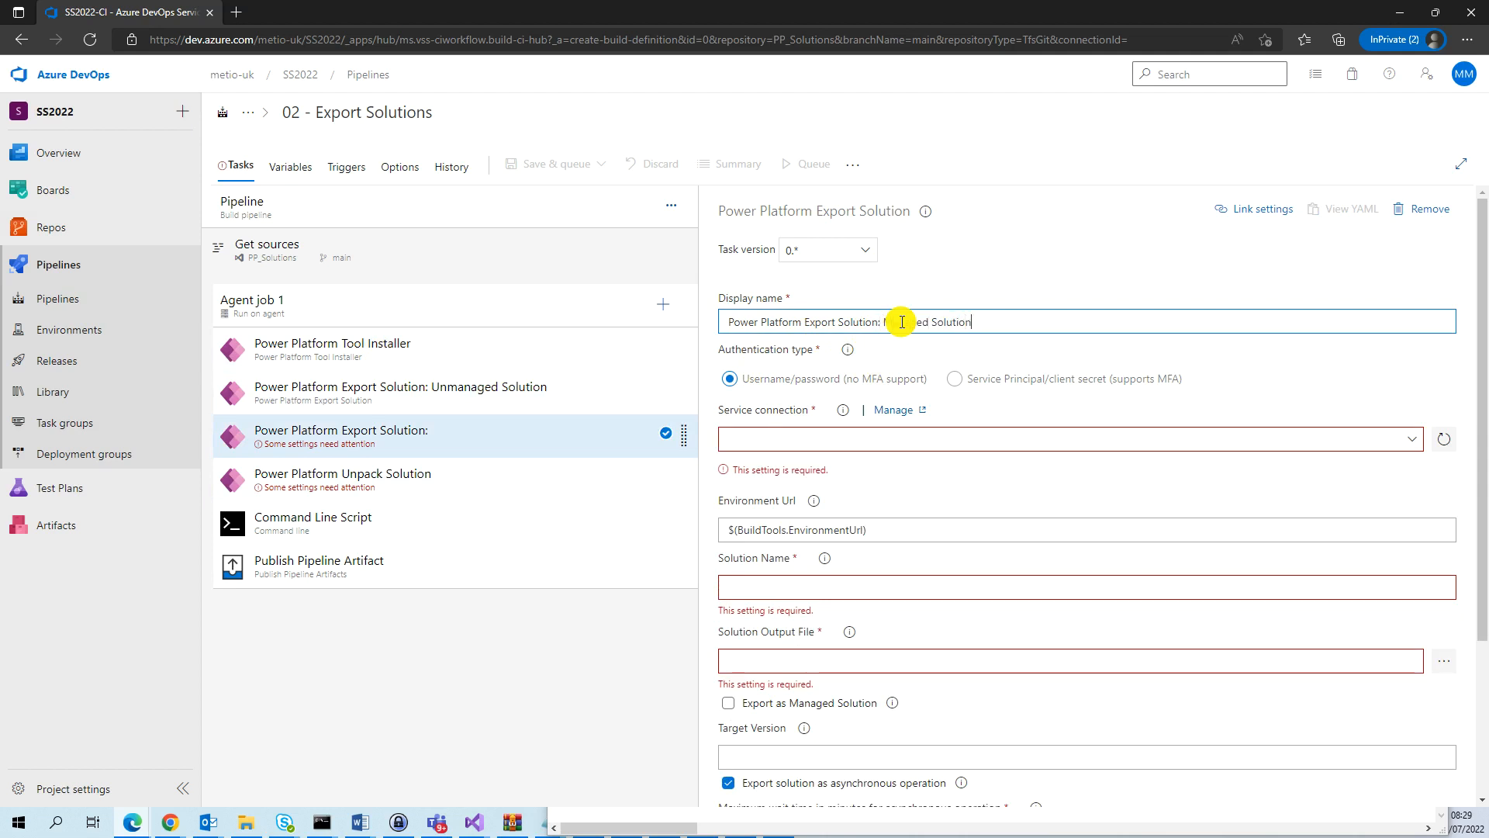
pyautogui.click(1414, 442)
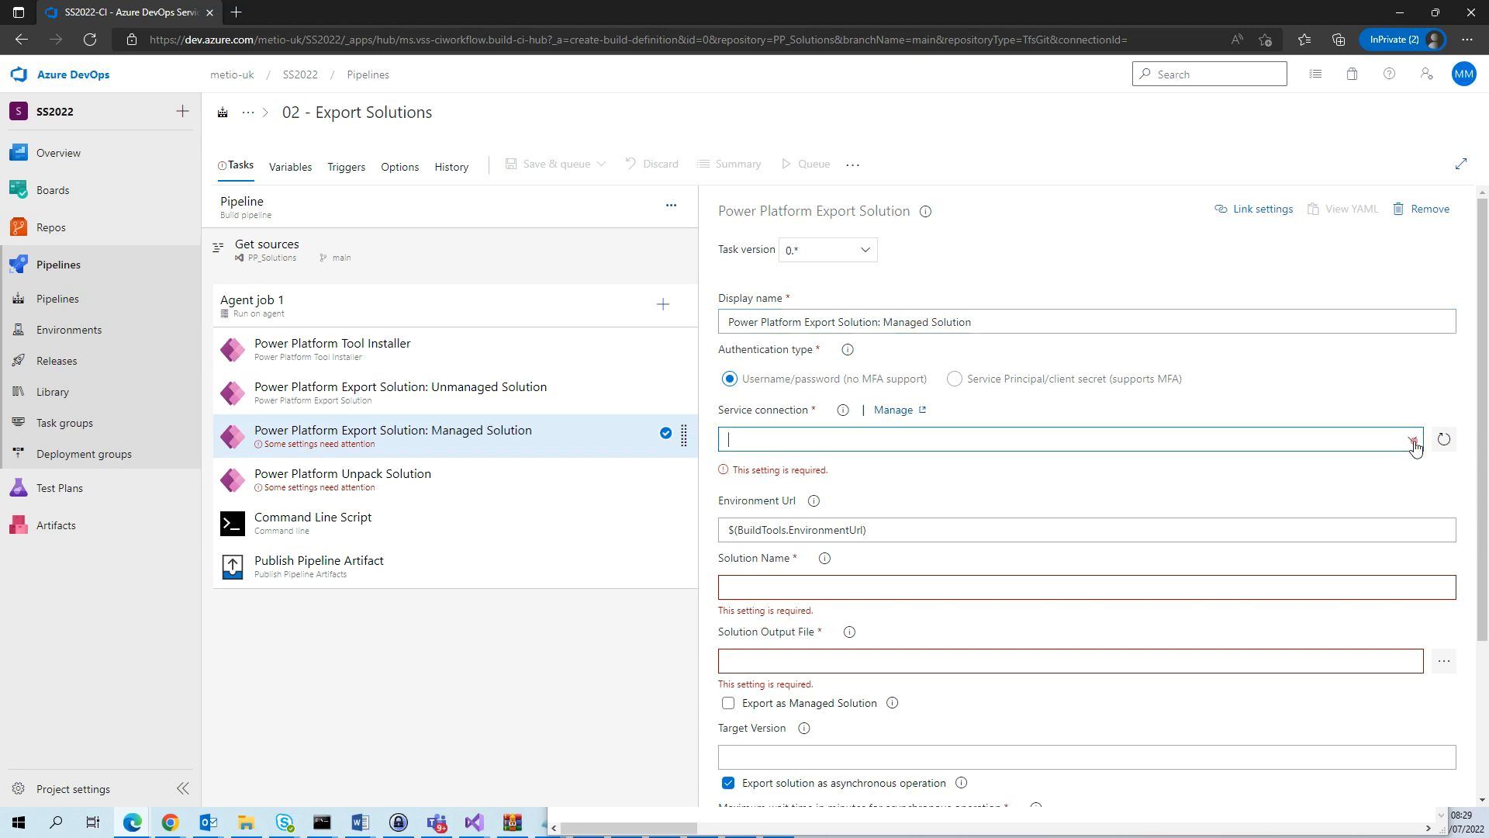
pyautogui.click(798, 456)
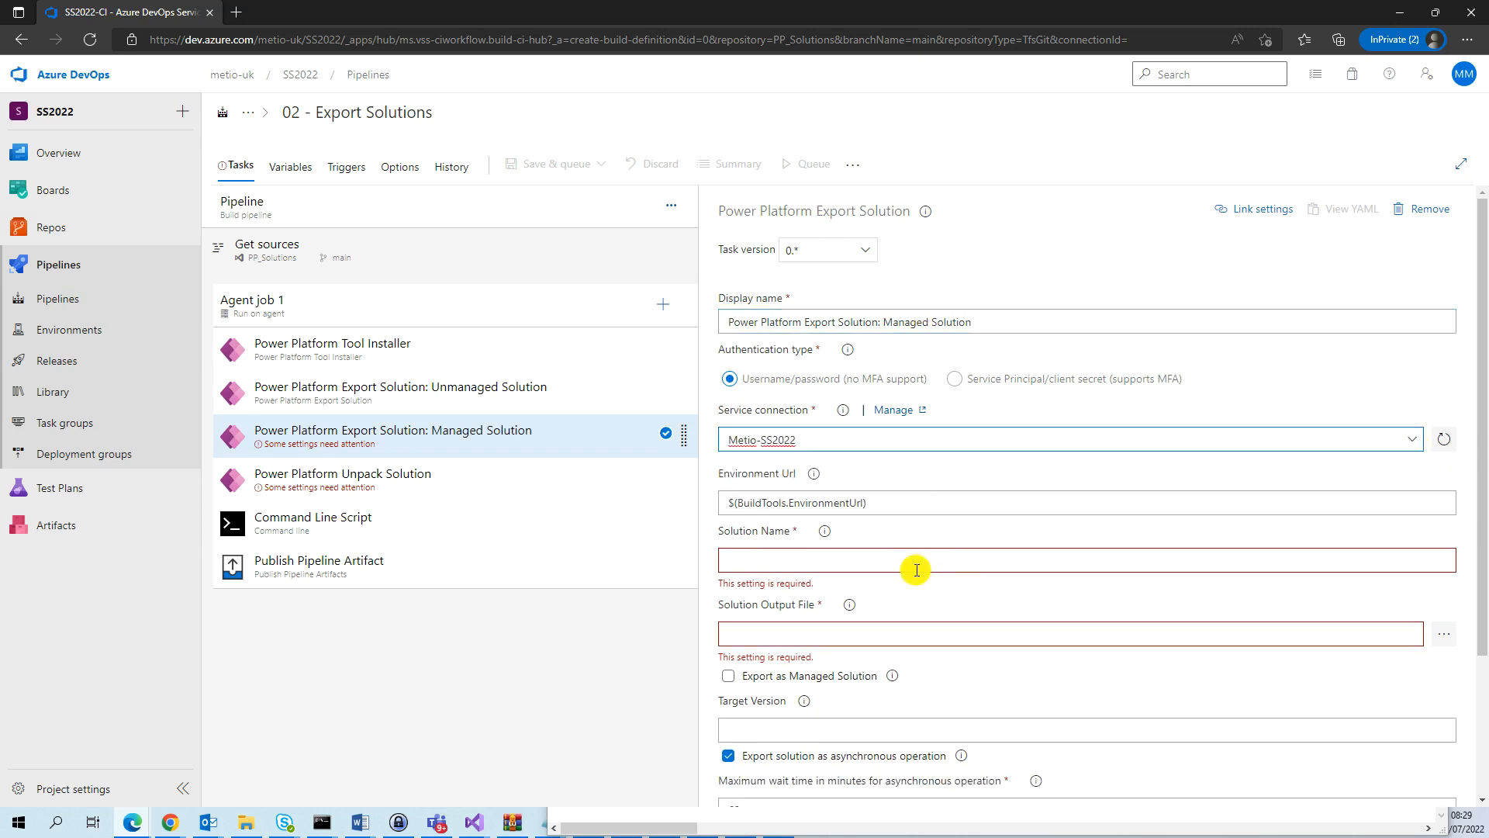
# Set the solution name of the managed export task to SS2022.
pyautogui.click(909, 560)
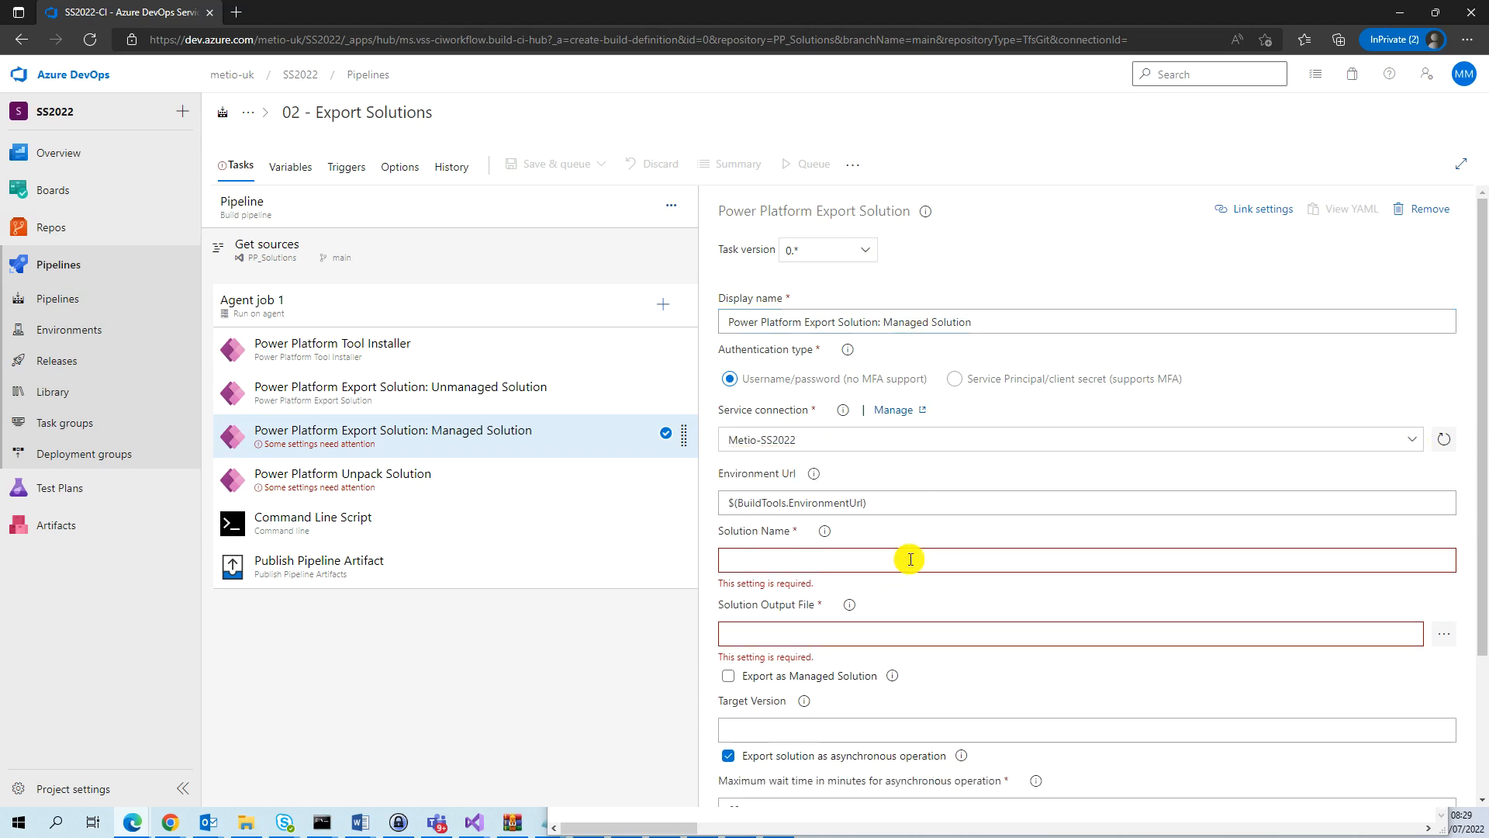
pyautogui.write('SS2022')
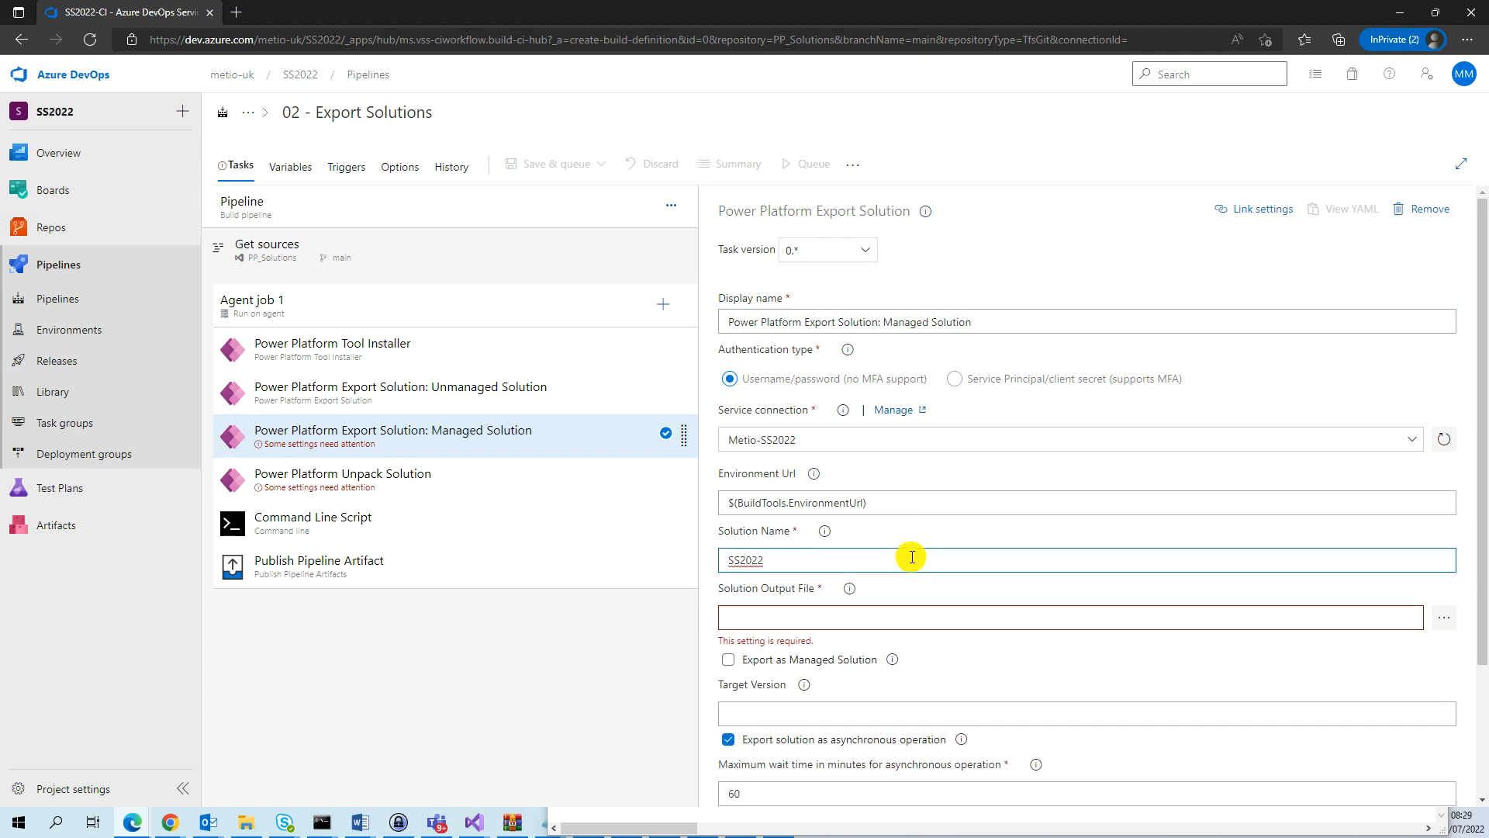
pyautogui.click(778, 619)
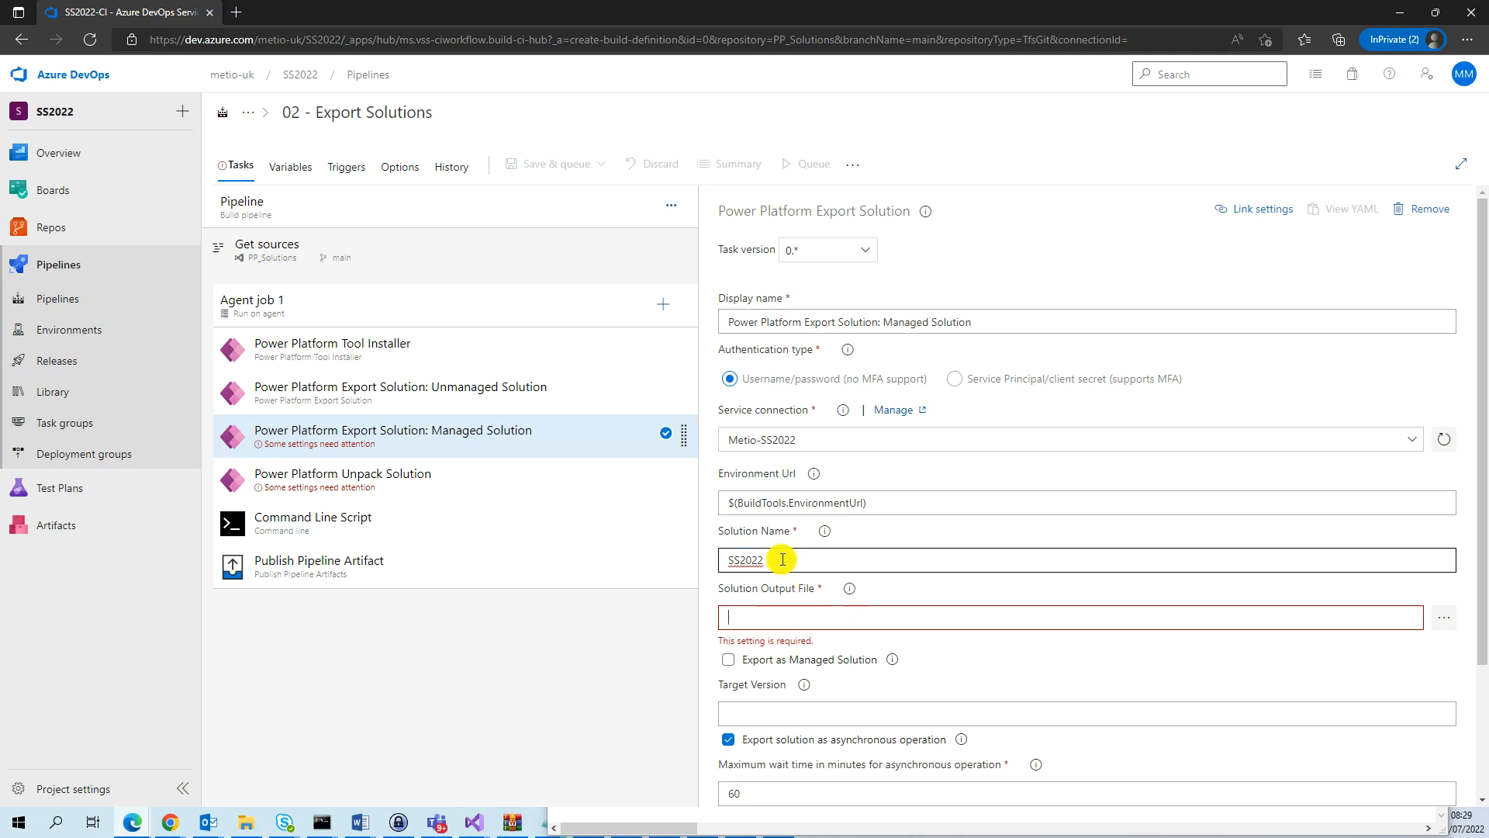
pyautogui.moveTo(827, 535)
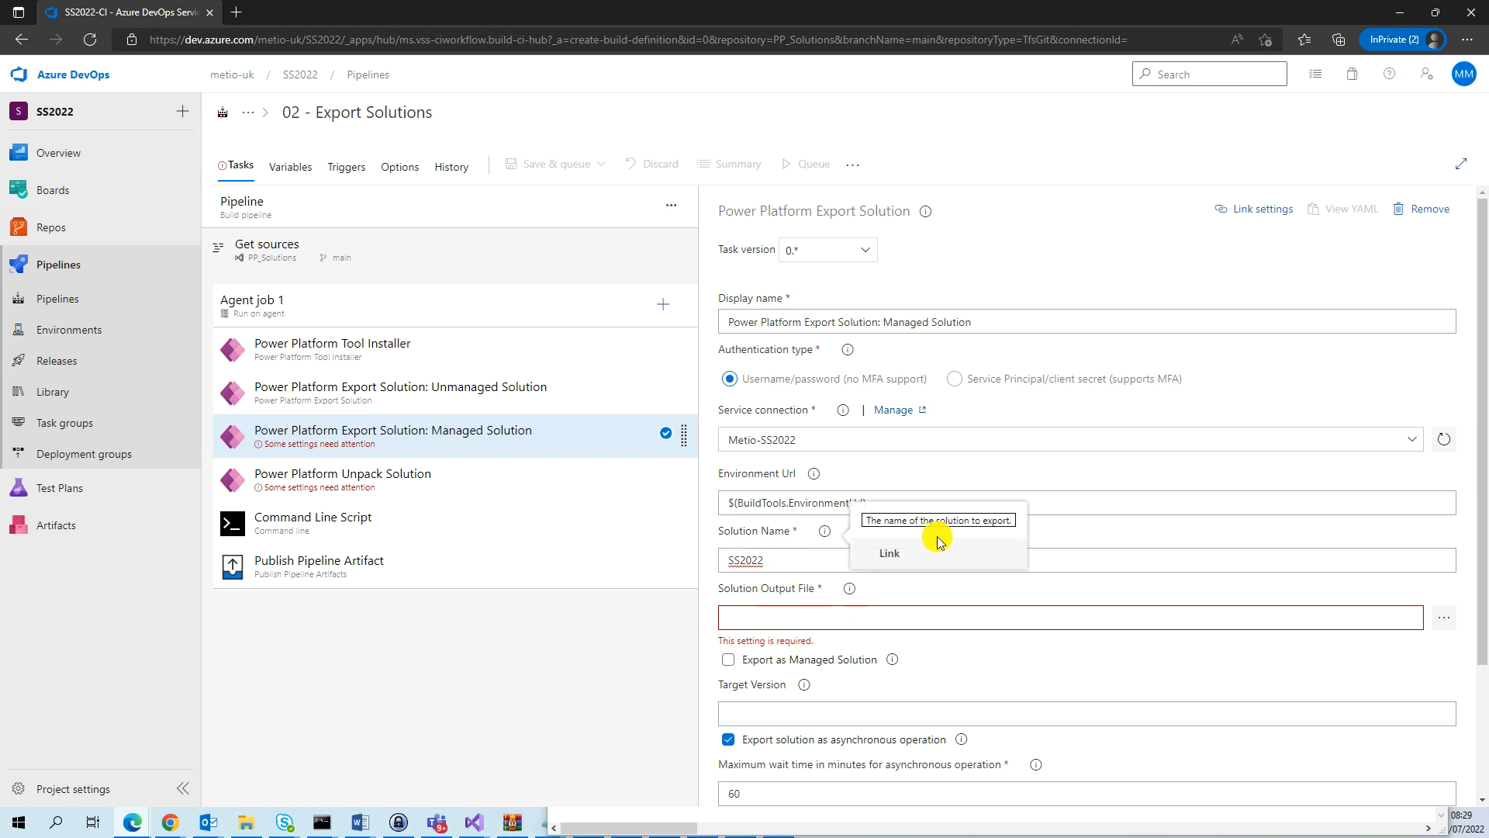
pyautogui.click(788, 559)
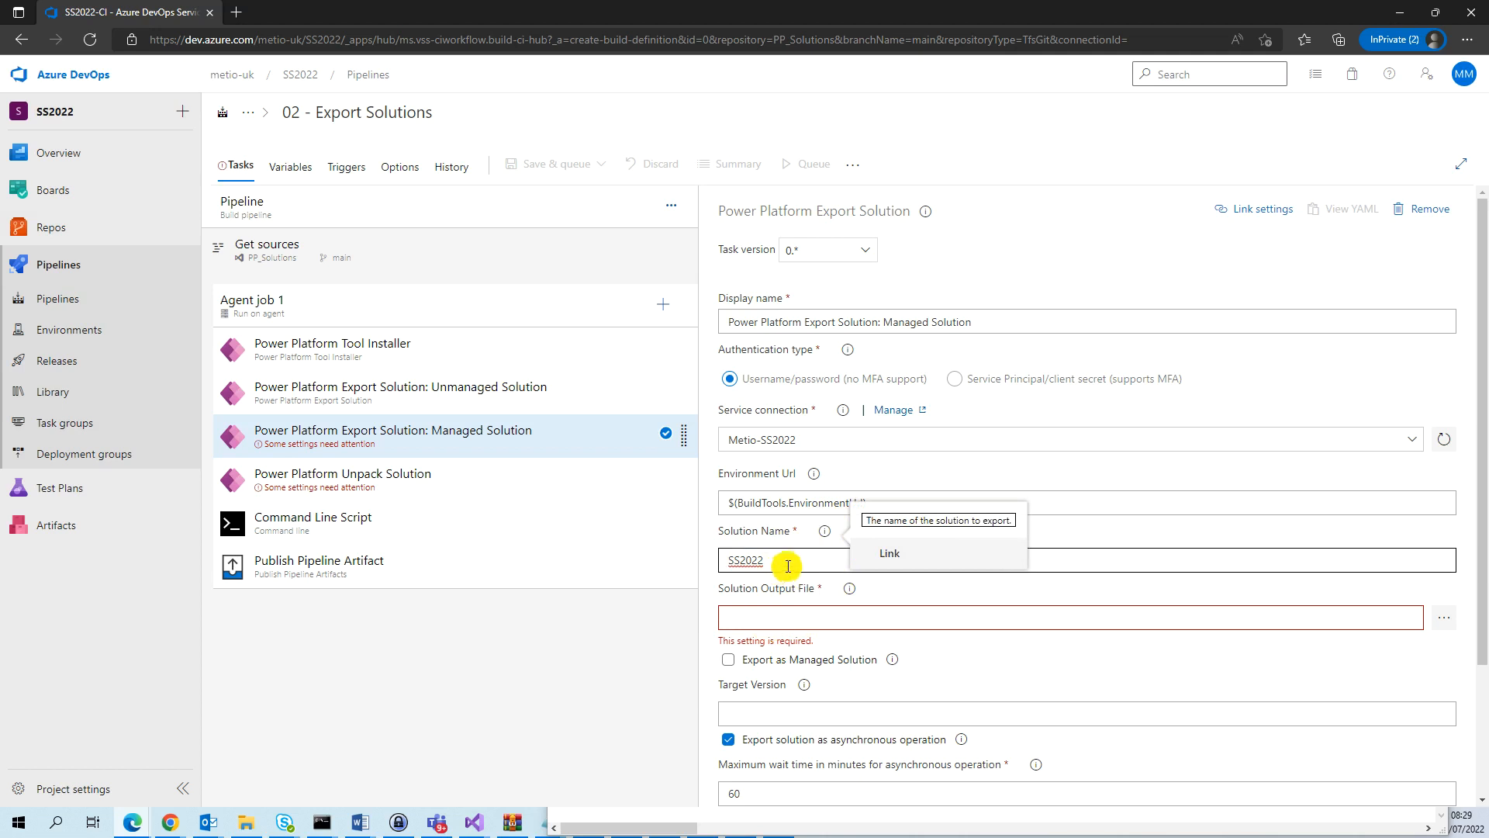
pyautogui.click(769, 616)
pyautogui.click(786, 560)
# Set the managed task's output file to $(Build.ArtifactStagingDirectory)\SS2022_managed.zip and enable Export as Managed Solution.
pyautogui.click(785, 621)
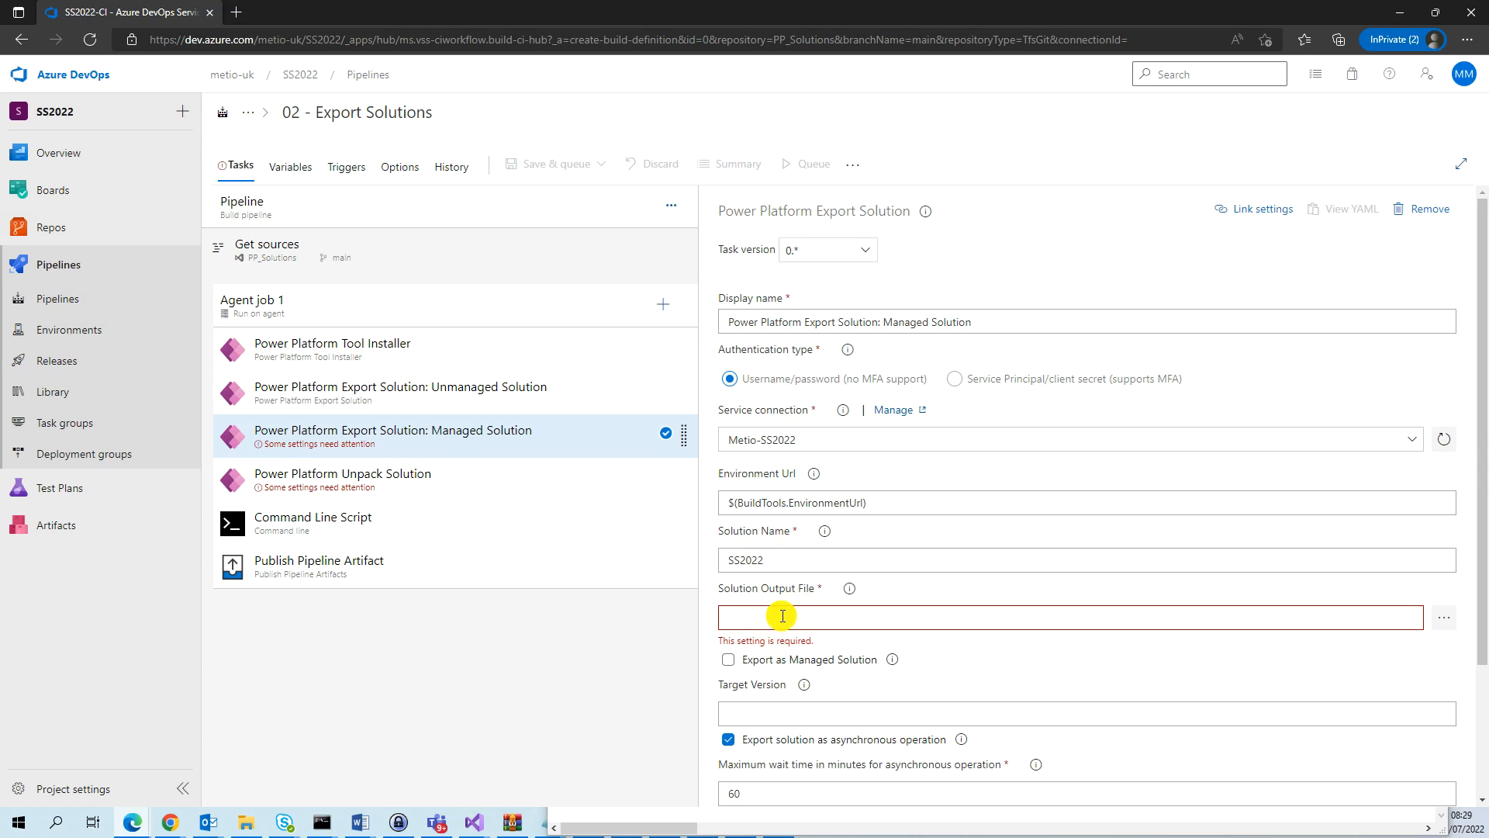
pyautogui.hotkey('ctrl', 'v')
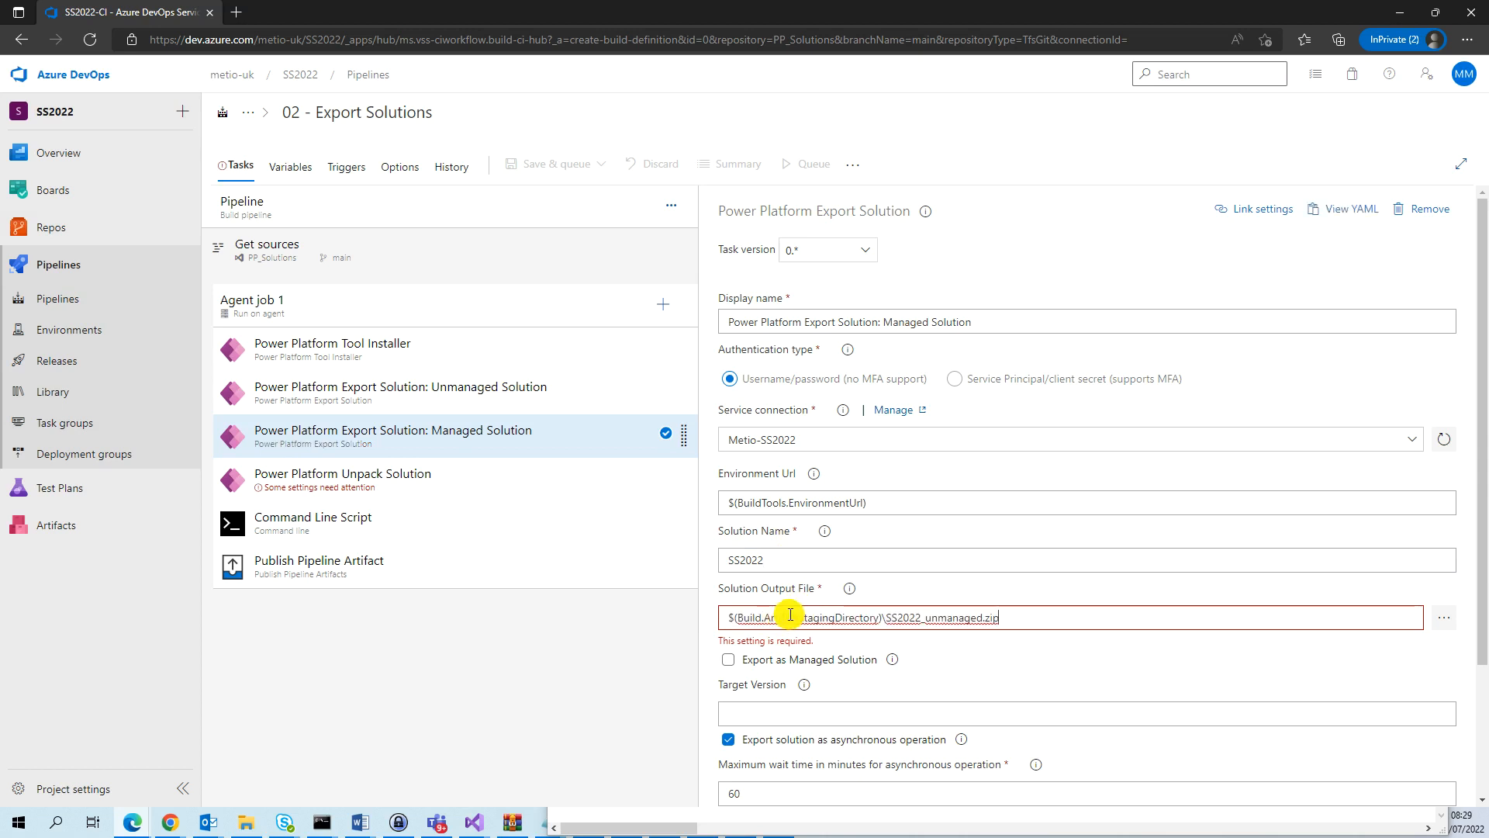
pyautogui.click(937, 618)
pyautogui.press('BackSpace')
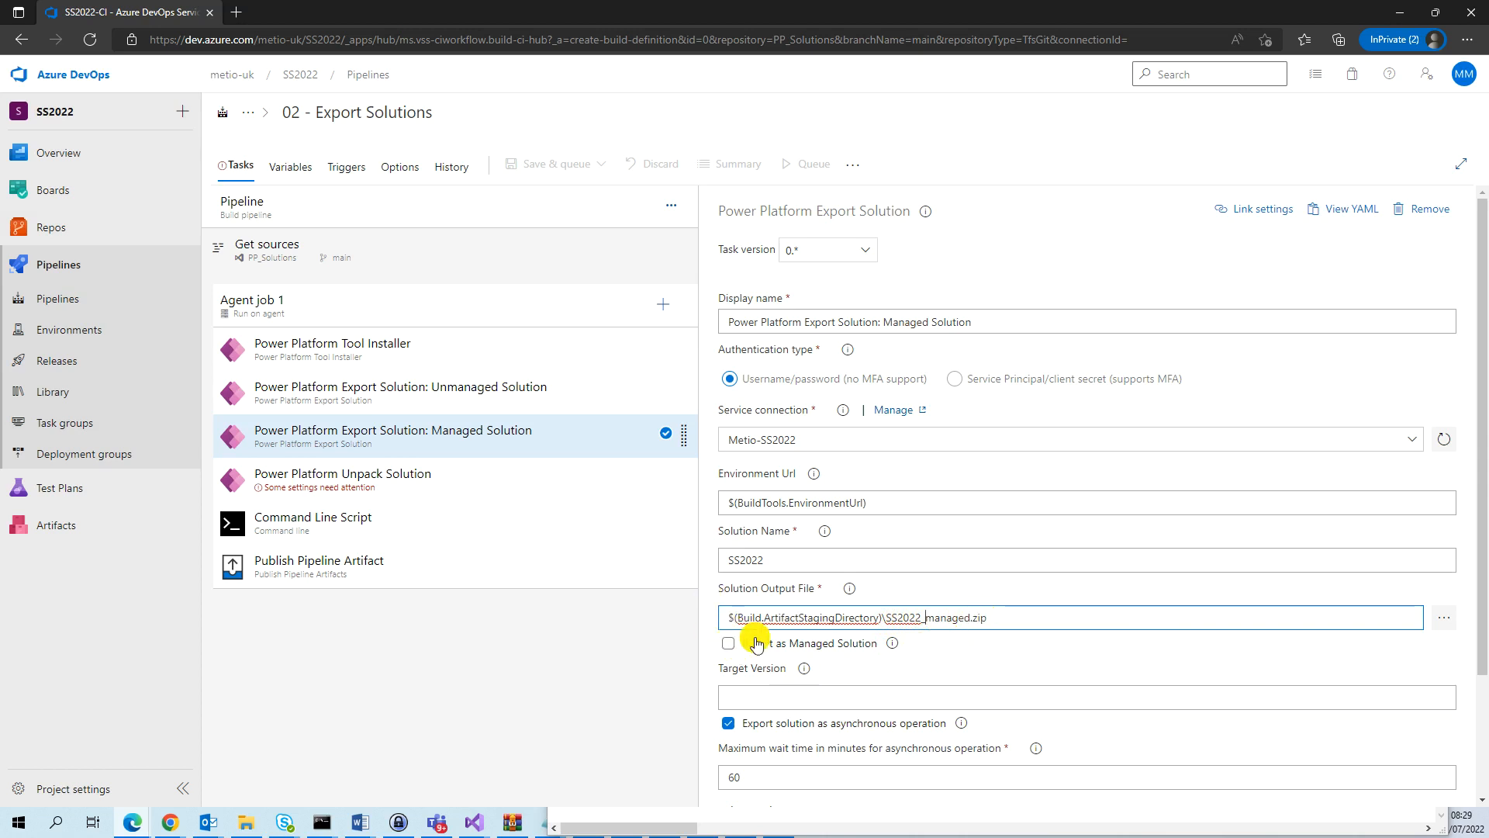
pyautogui.click(729, 644)
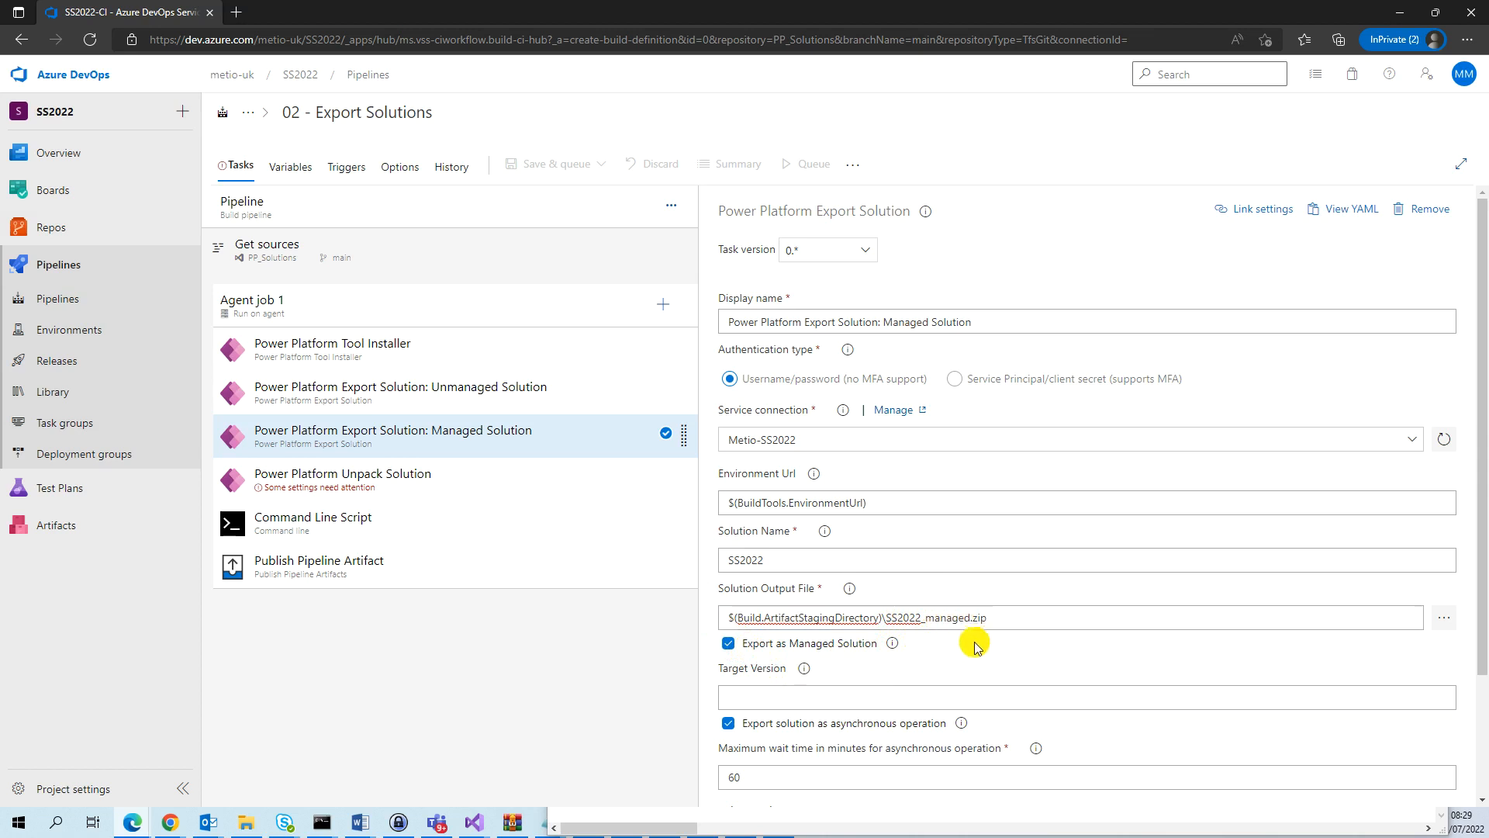
pyautogui.scroll(-2, 962, 691)
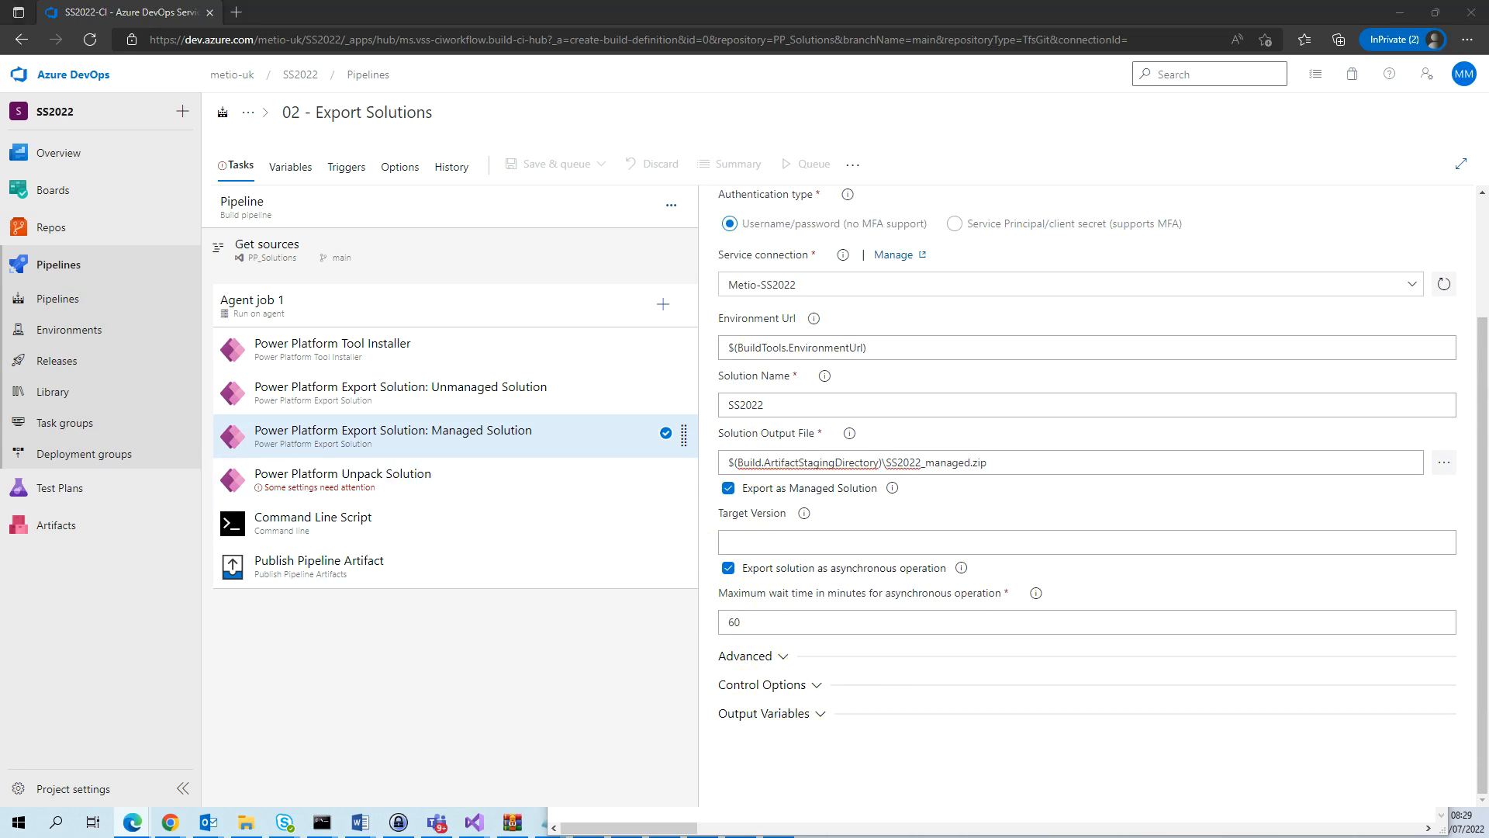
# Set the Power Platform Unpack Solution task's input file to $(Build.ArtifactStagingDirectory)\SS2022_unmanaged.zip.
pyautogui.click(412, 478)
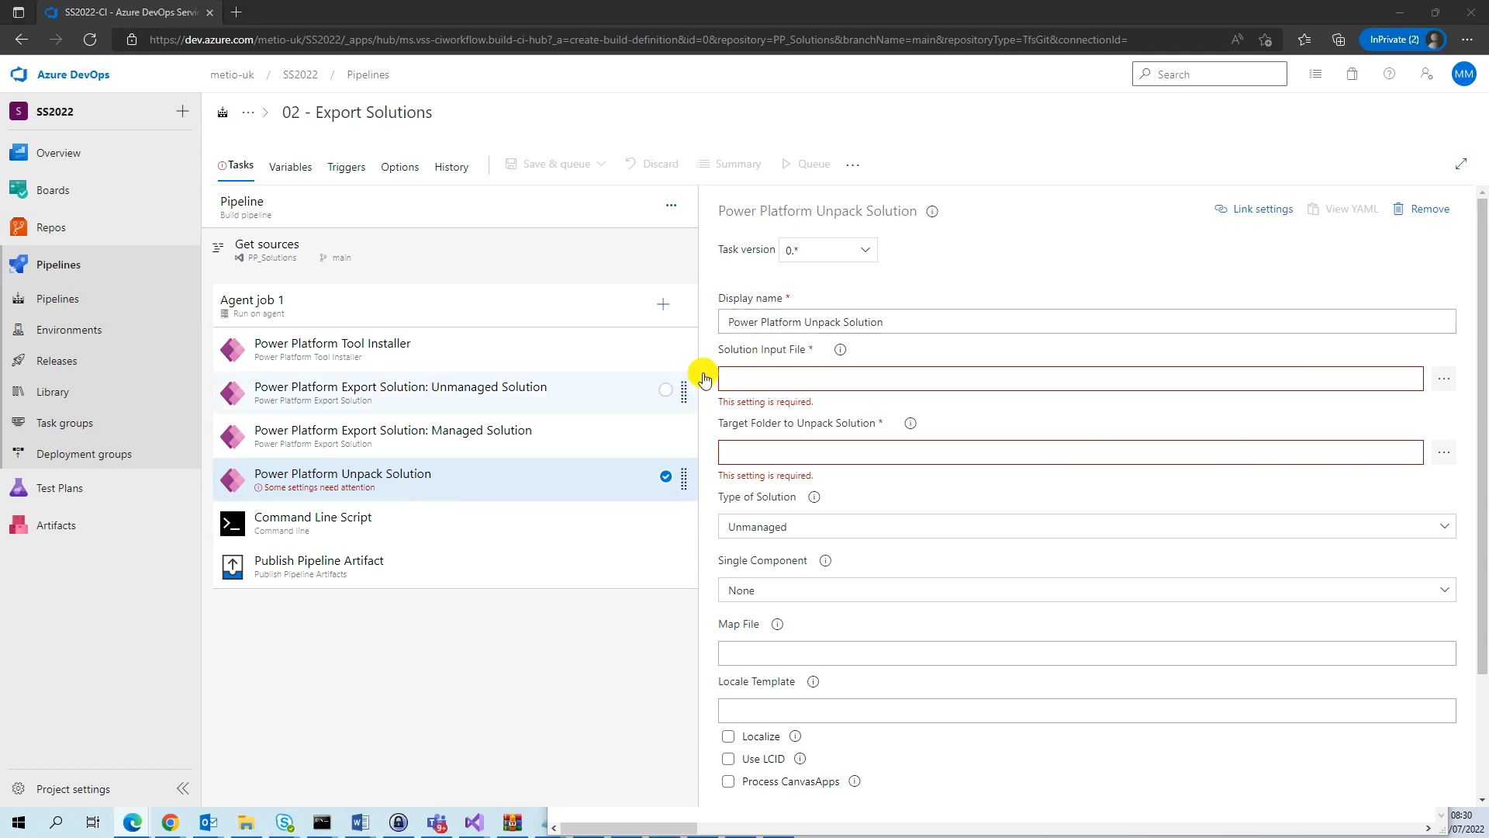
pyautogui.click(741, 379)
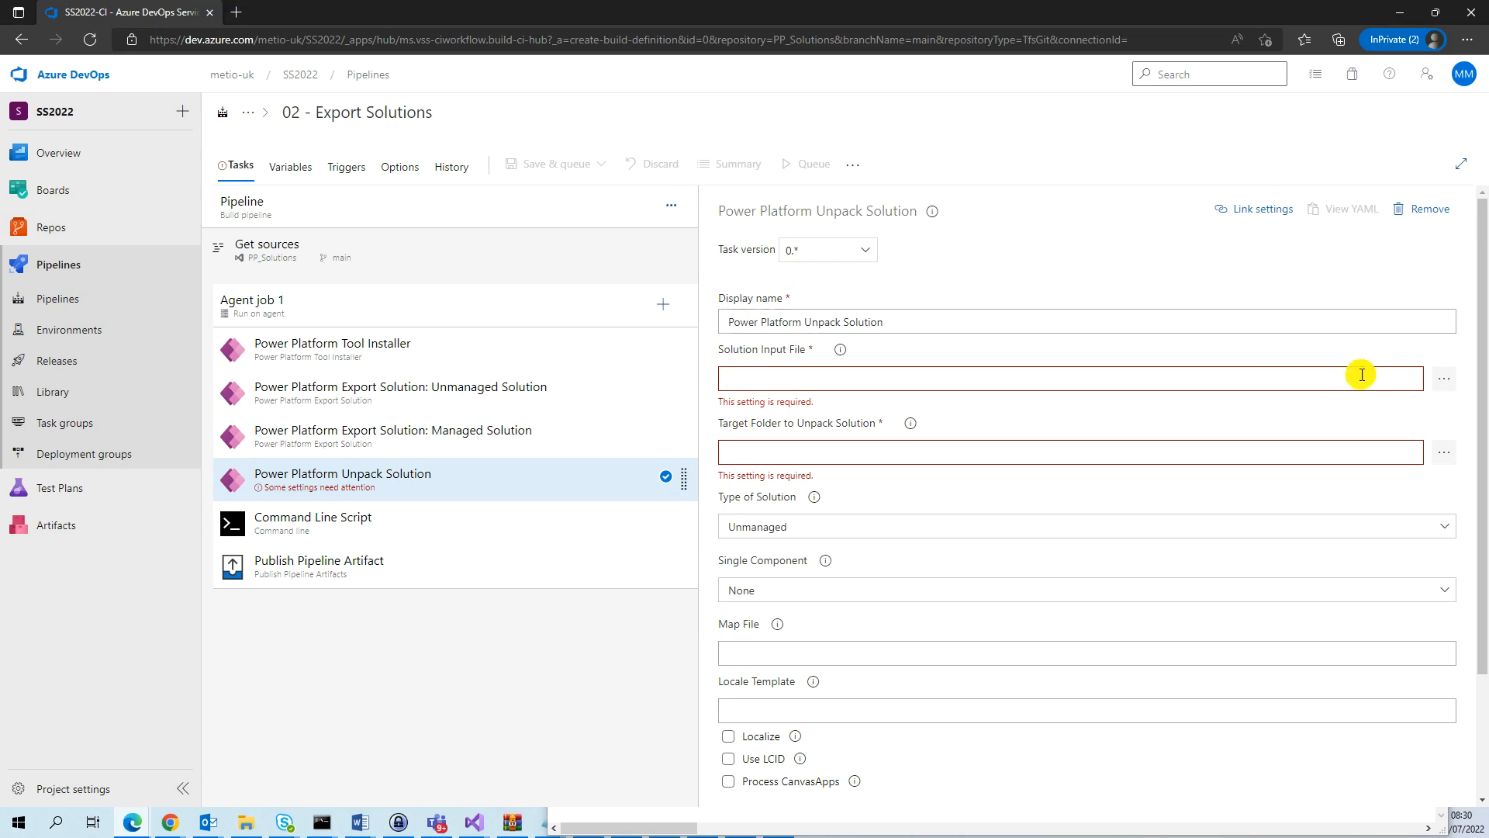
pyautogui.write('$(Build.ArtifactStagingDirectory)\\SS2022_unmanaged.zip')
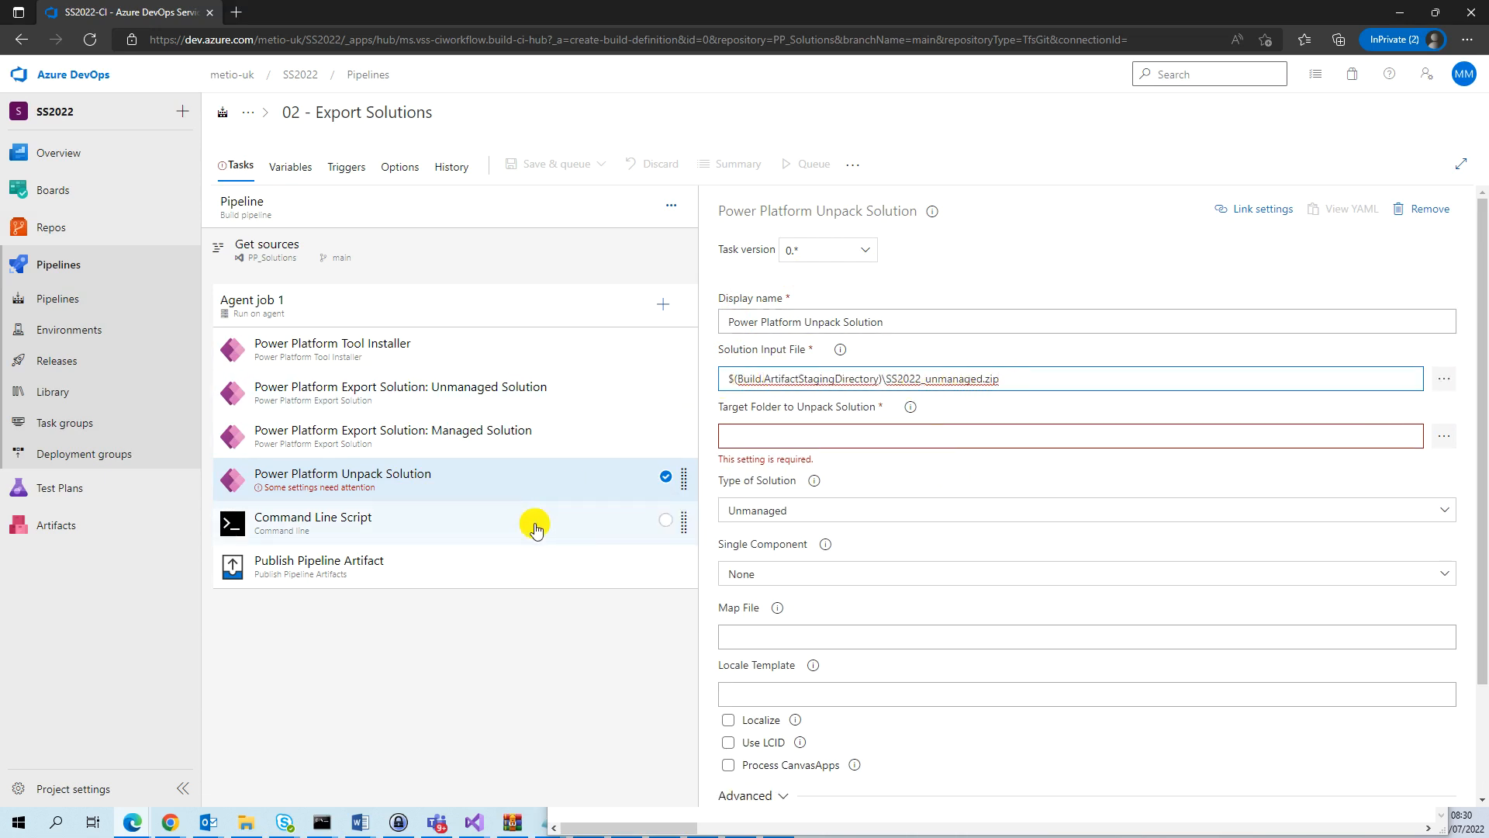
# Set the Power Platform Unpack Solution task's target folder to $(Build.SourcesDirectory)\SS2022.
pyautogui.click(769, 437)
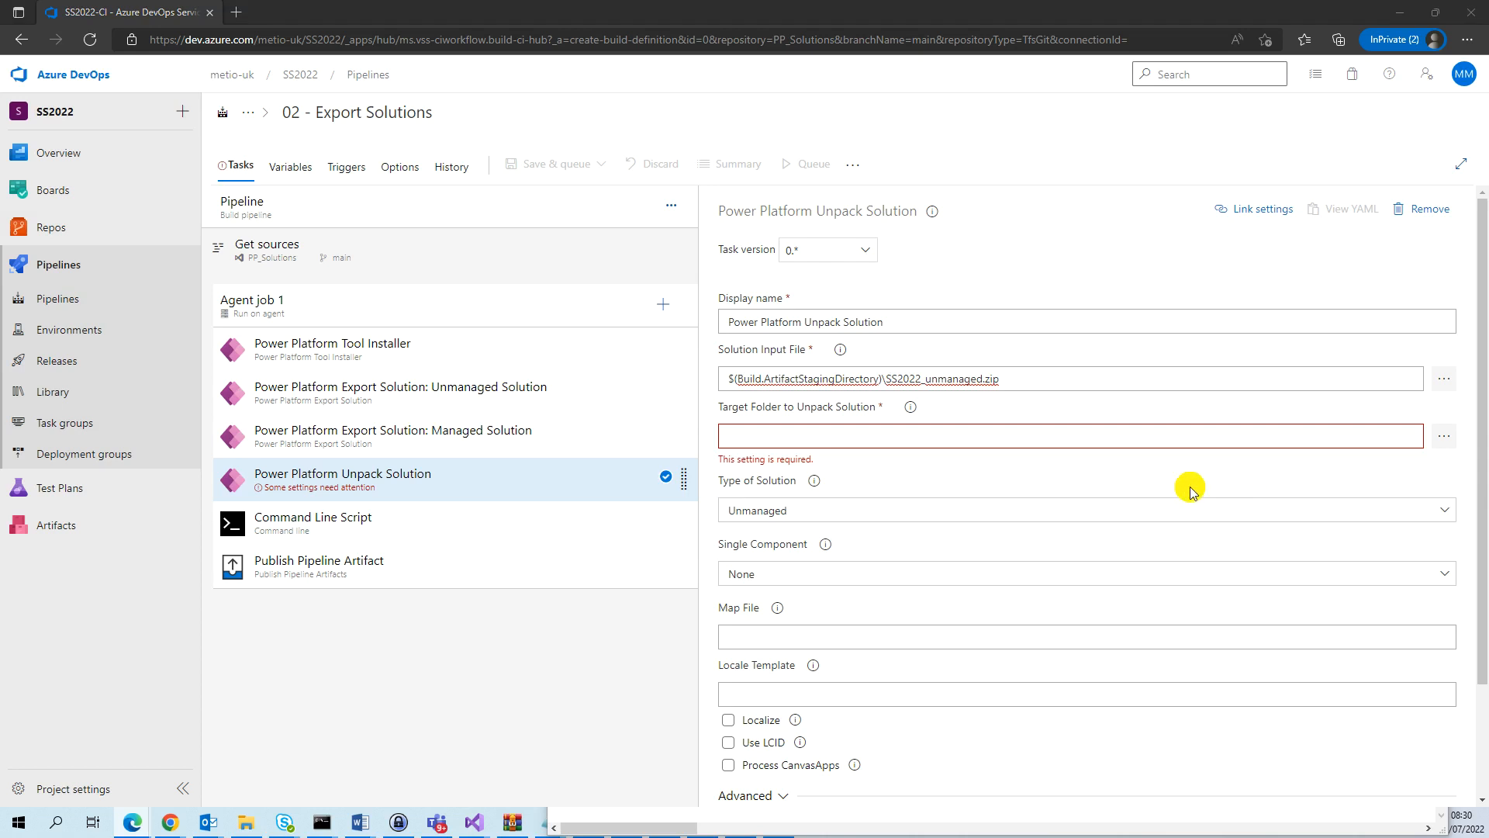
pyautogui.click(918, 435)
pyautogui.write('$(Build.SourcesDirectory)\\SS2022')
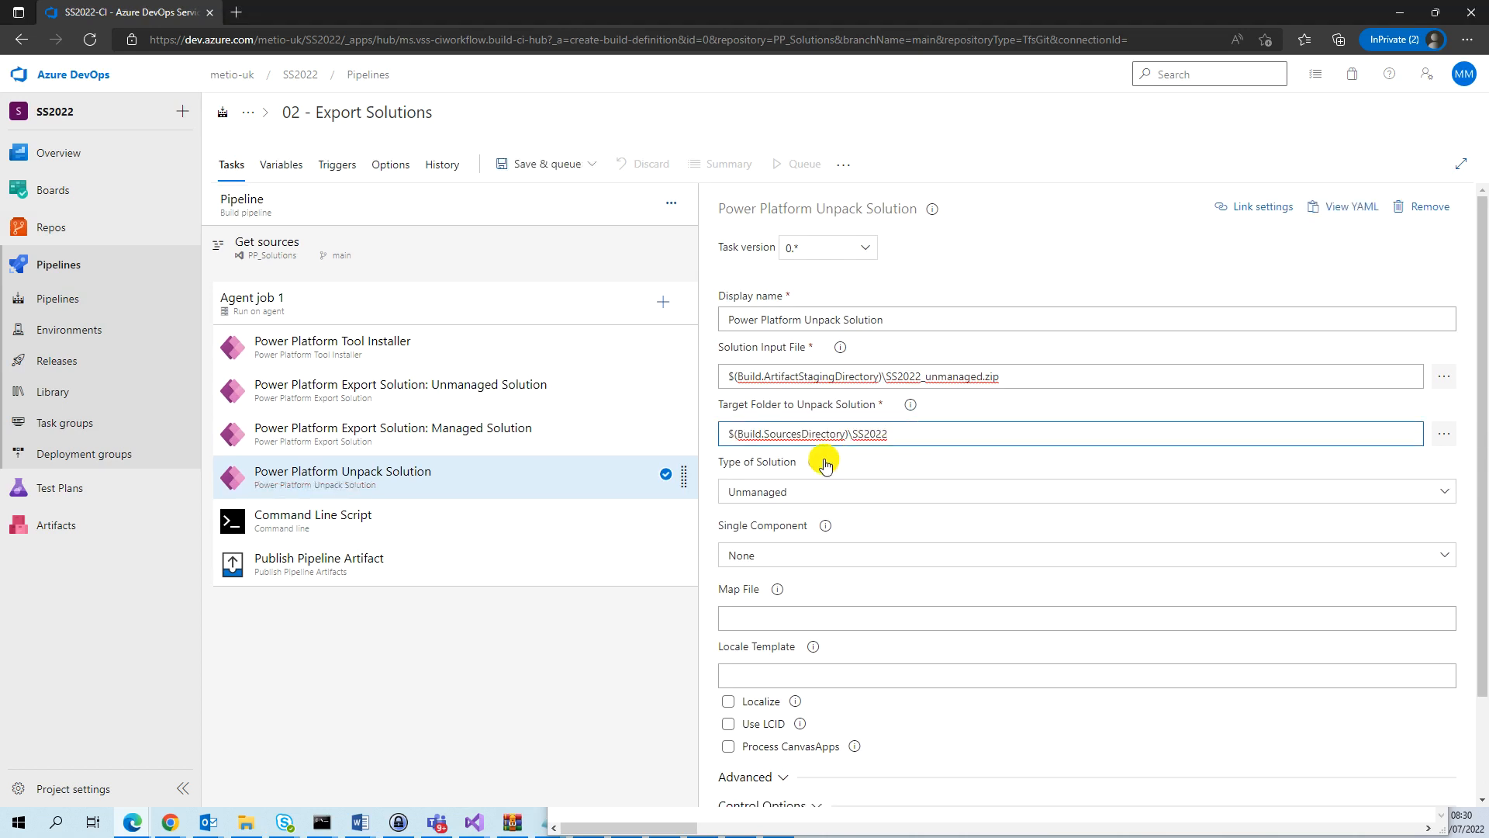
pyautogui.moveTo(848, 437); pyautogui.dragTo(928, 434)
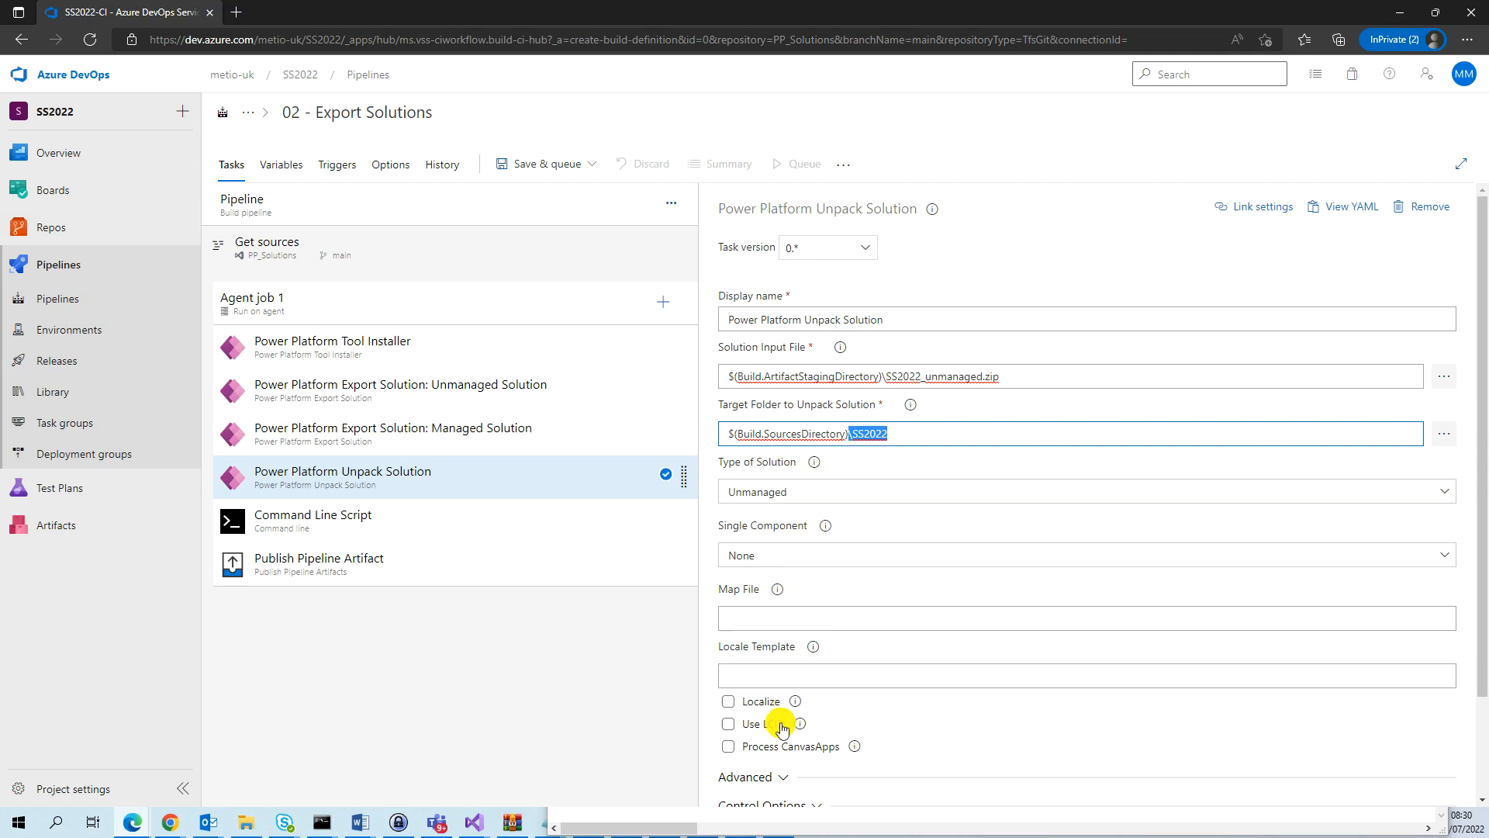
pyautogui.moveTo(1481, 425); pyautogui.dragTo(1476, 543)
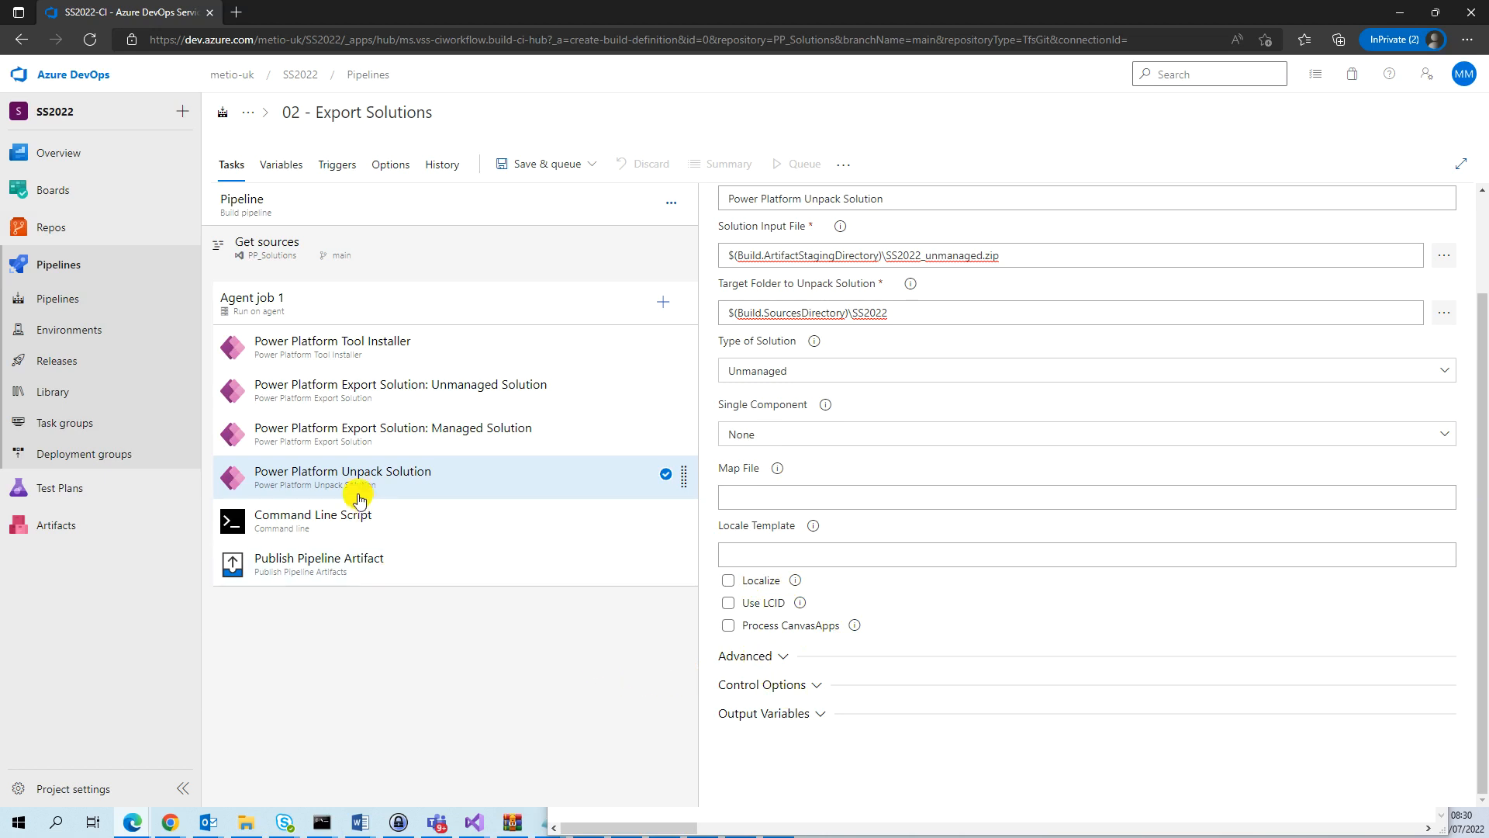
# Rename the Command Line Script task to "Commit changes to source control".
pyautogui.click(365, 524)
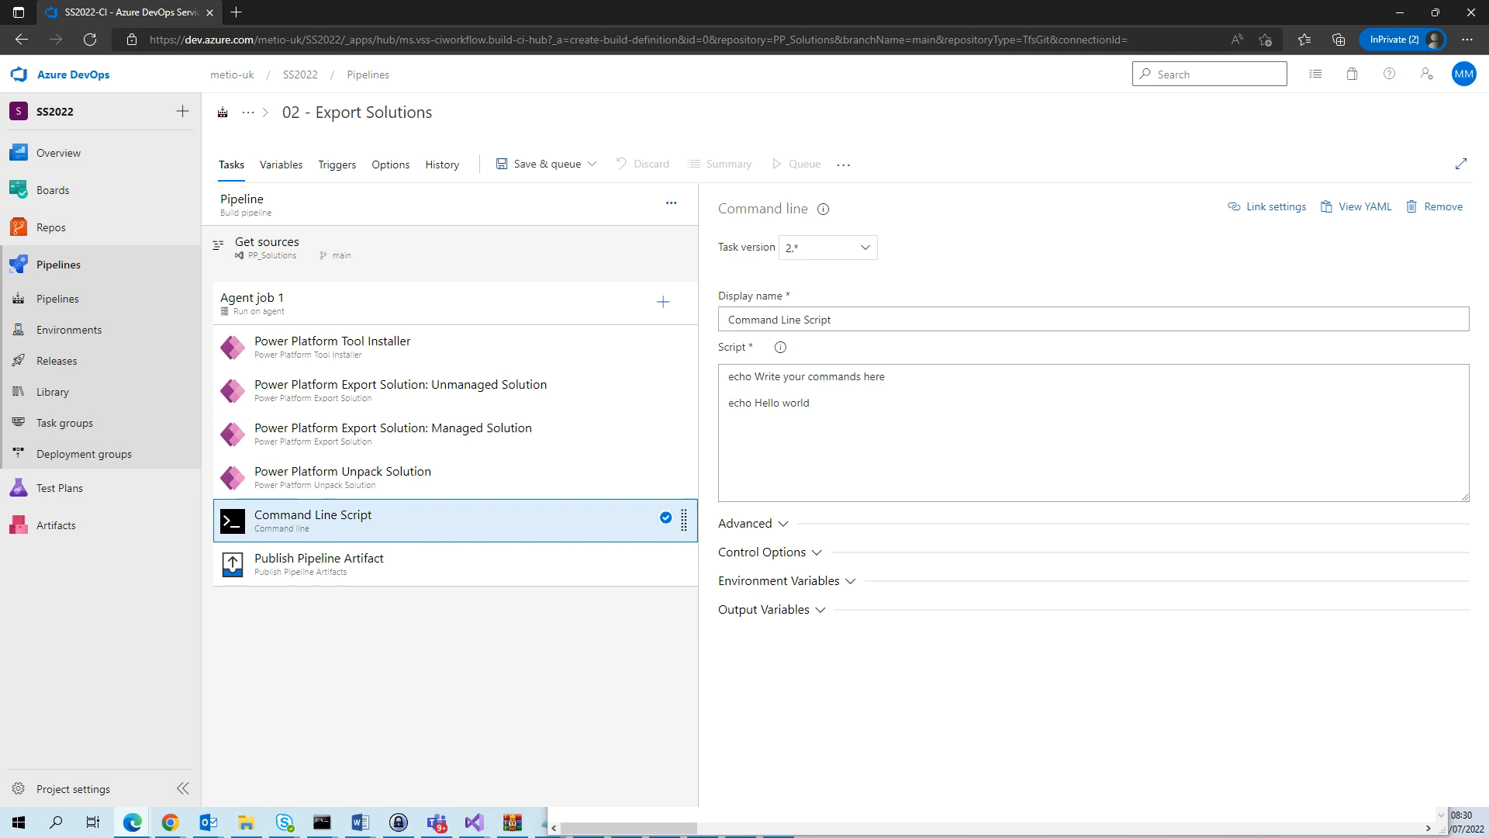
pyautogui.tripleClick(988, 325)
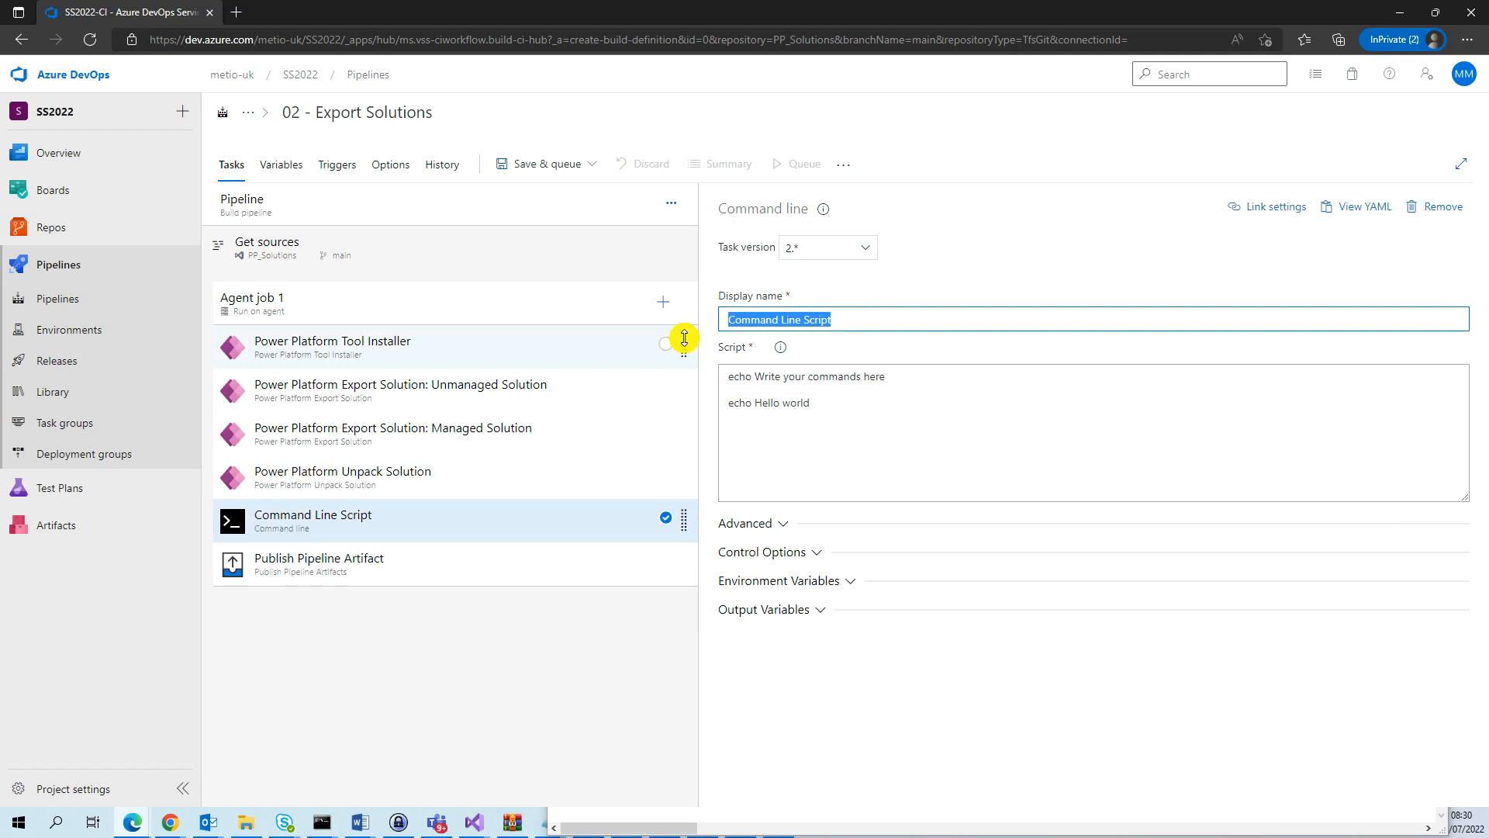
pyautogui.write('C')
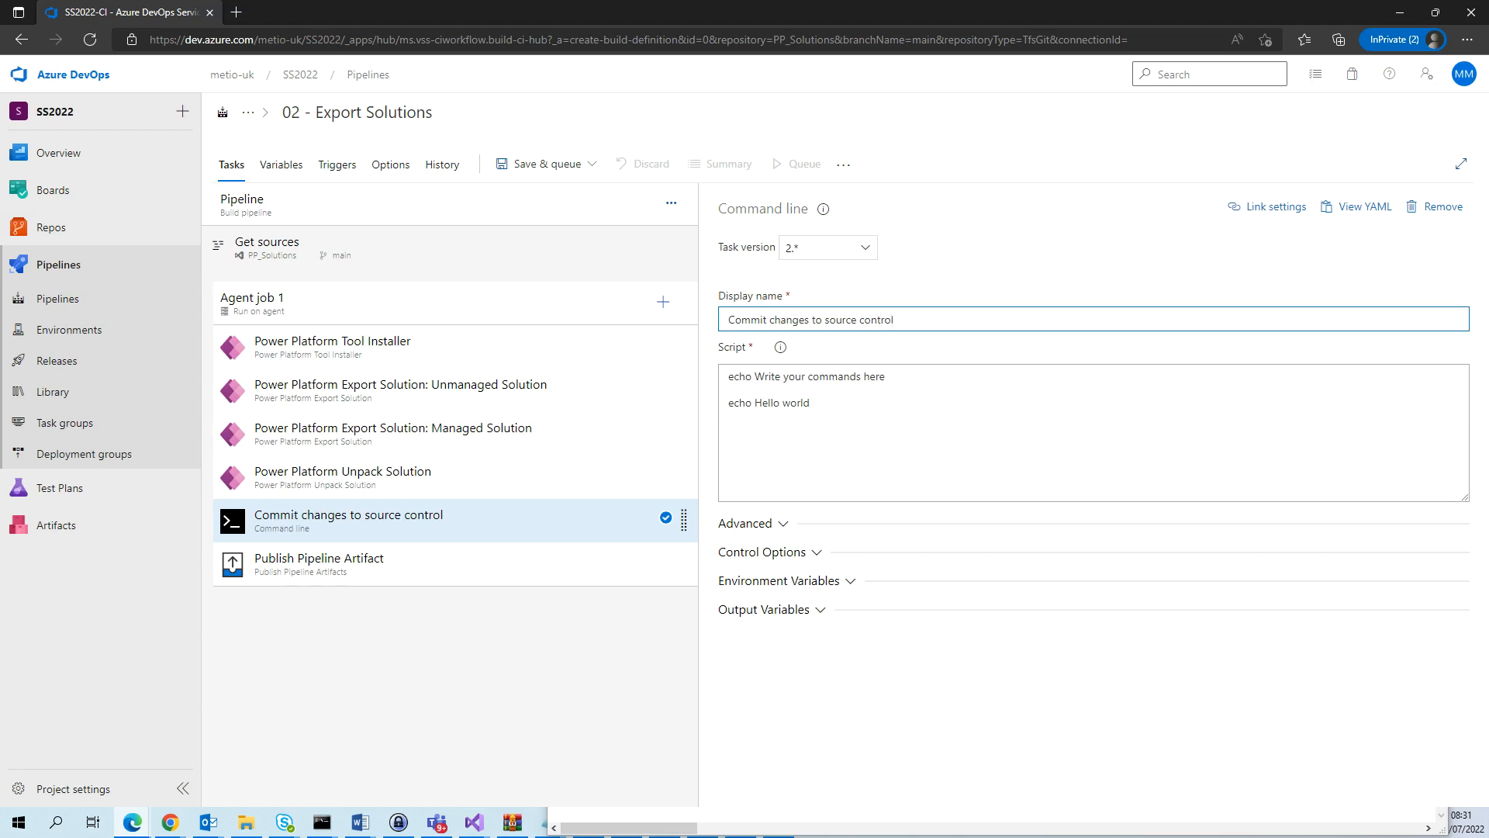
# Replace the commit task's script with git commands that set the user identity, check out main, commit all changes as "solution init" and force-push to origin main.
pyautogui.hotkey('alt', 'Tab')
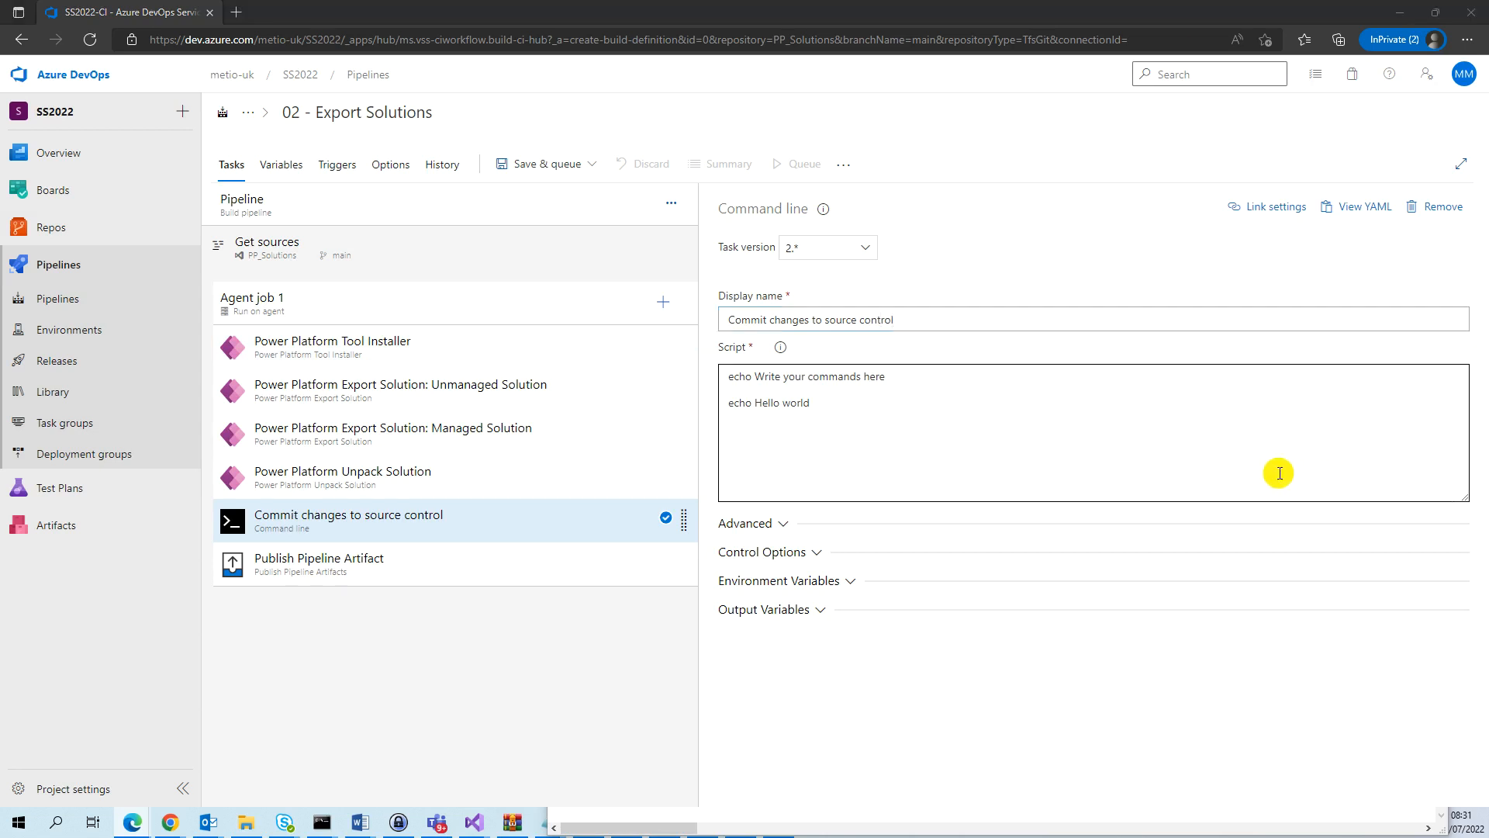
pyautogui.click(925, 403)
pyautogui.hotkey('ctrl', 'a')
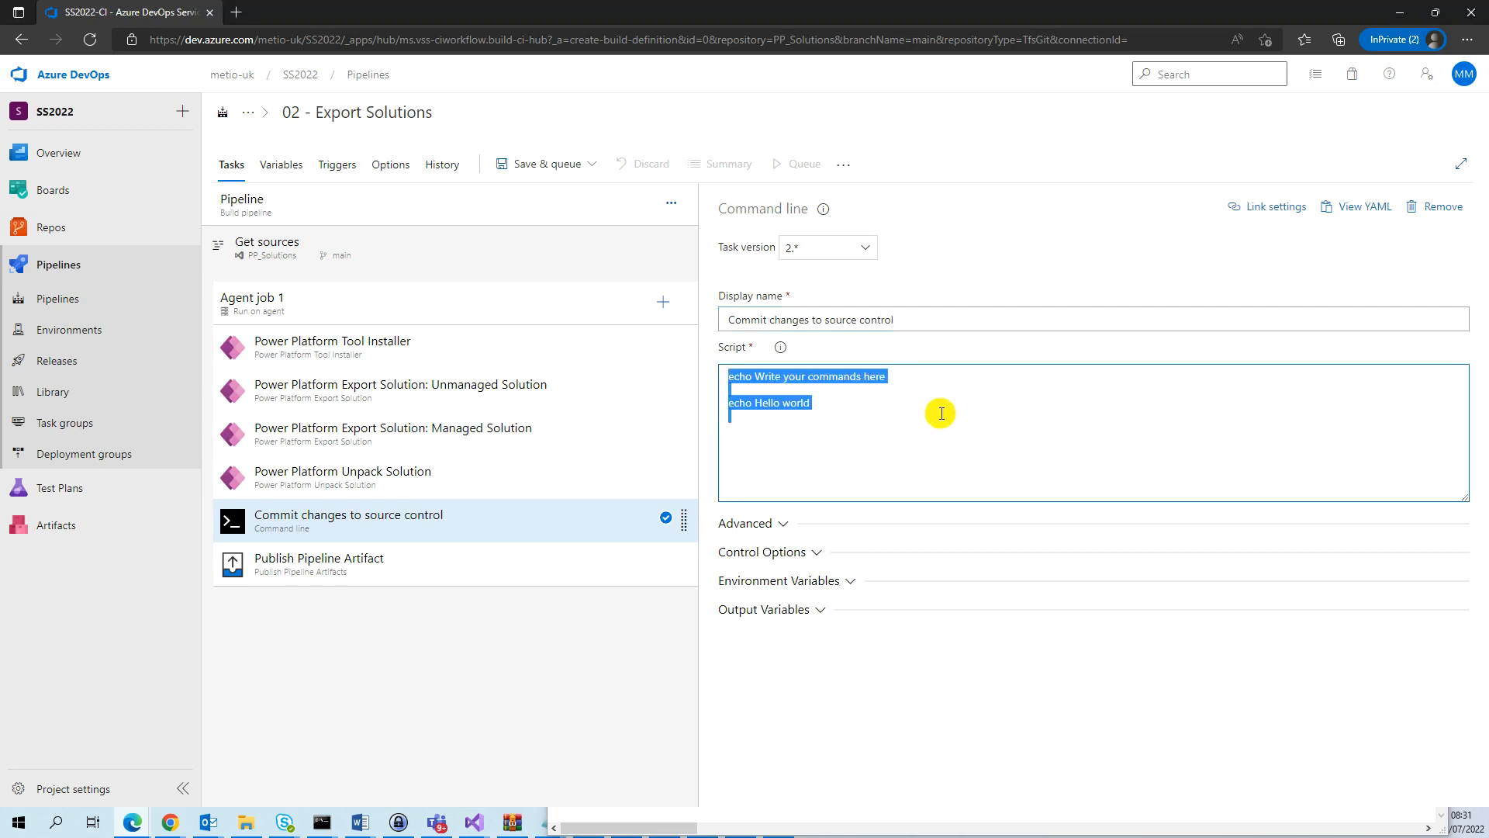
pyautogui.hotkey('ctrl', 'v')
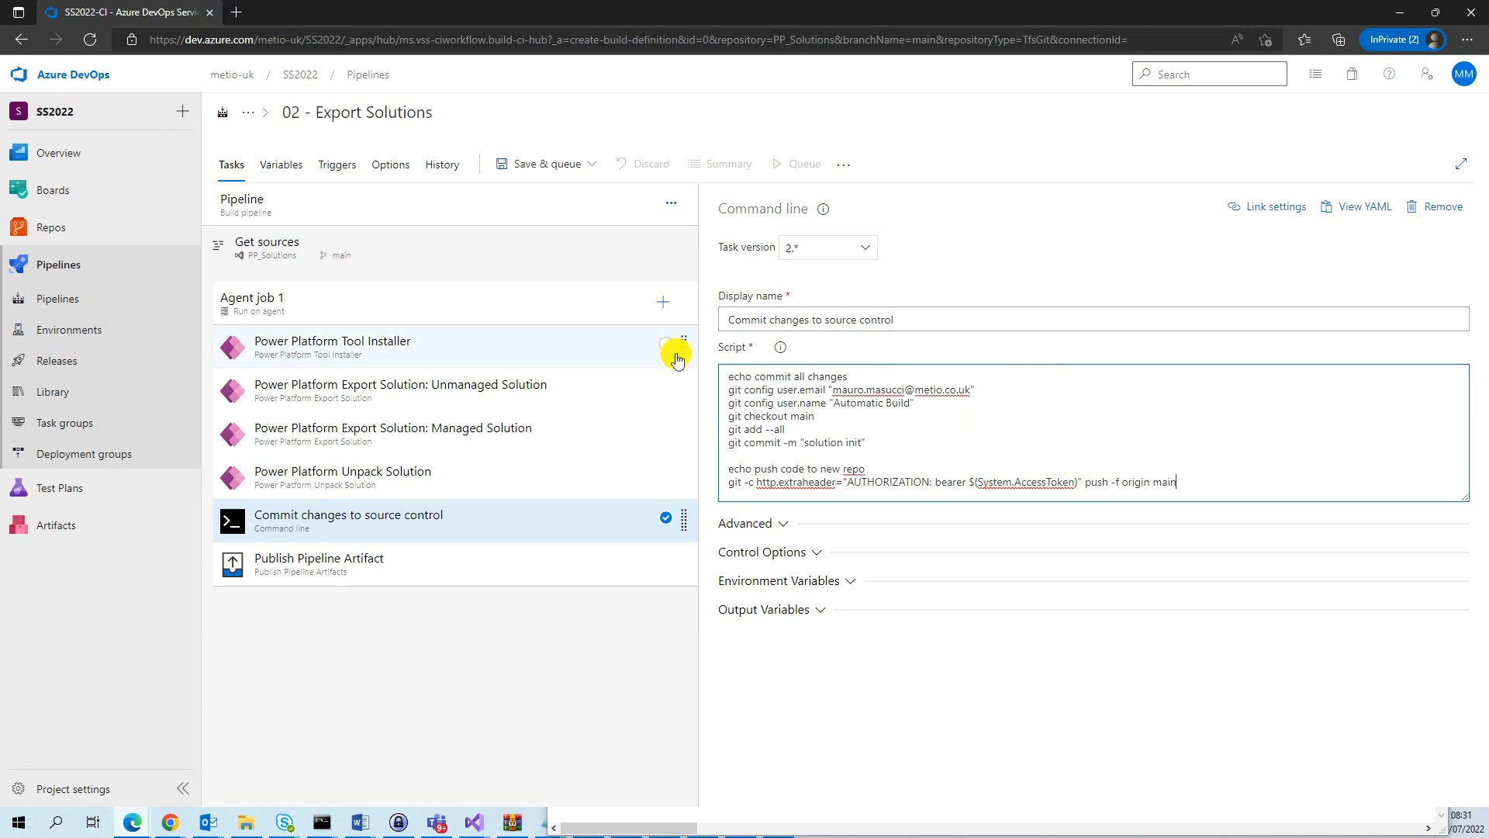
pyautogui.moveTo(737, 376); pyautogui.dragTo(1201, 491)
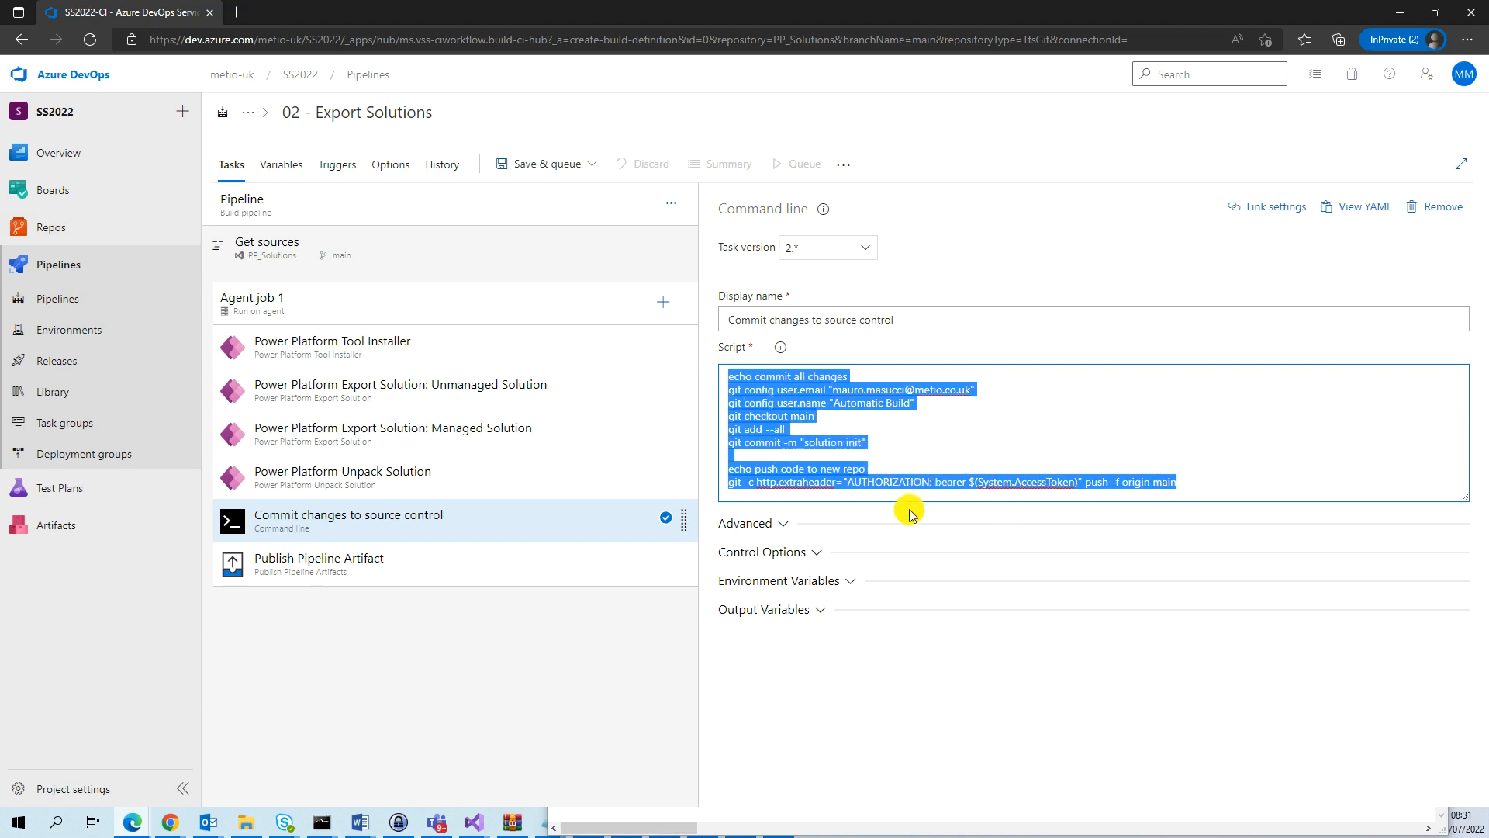
# Set the Publish Pipeline Artifact task's path to $(Build.ArtifactStagingDirectory)\SS2022_managed.zip and its artifact name to ManagedSolution.
pyautogui.click(554, 570)
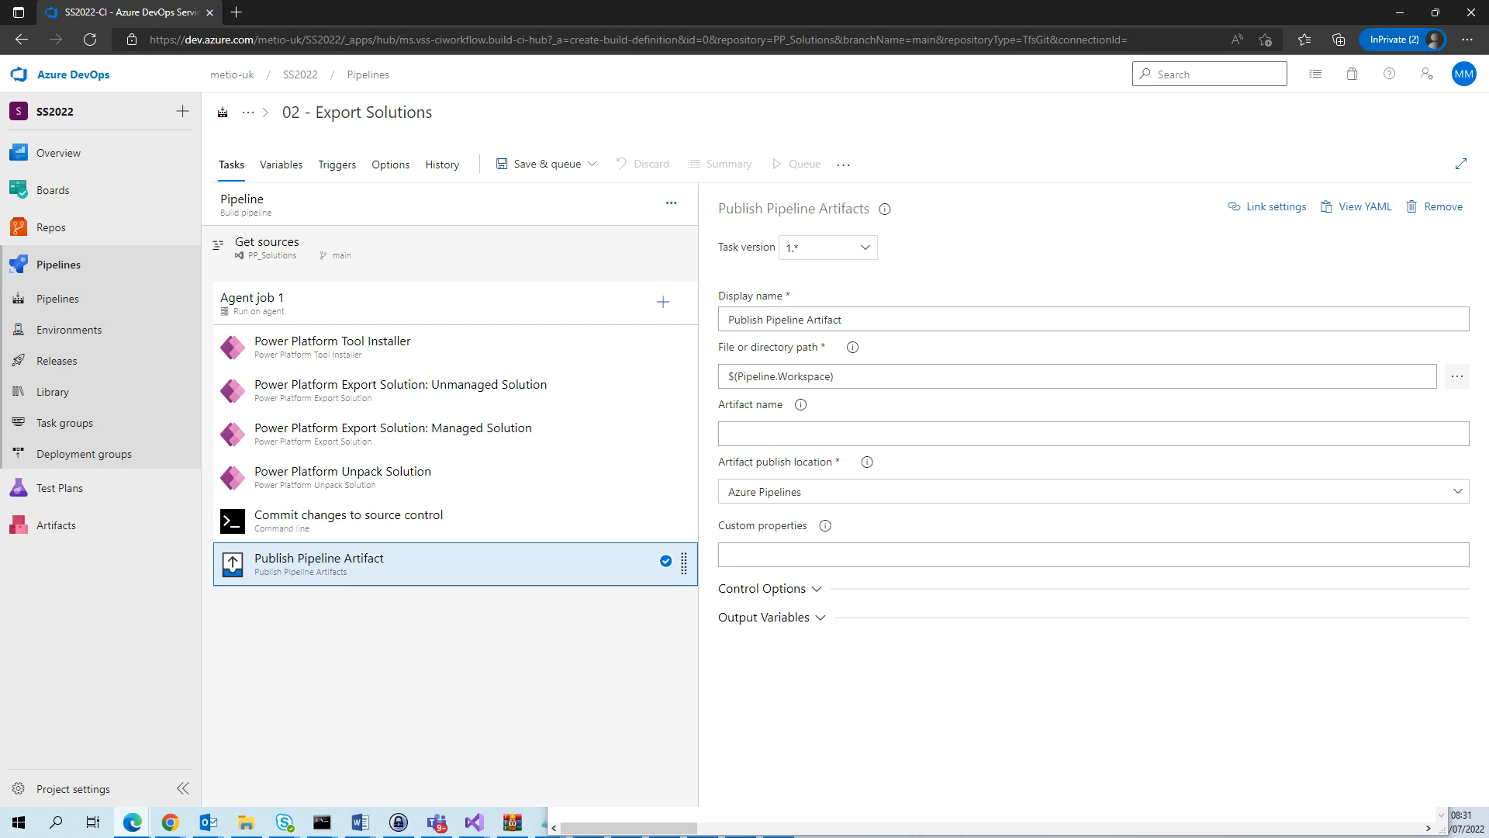
pyautogui.hotkey('alt', 'Tab')
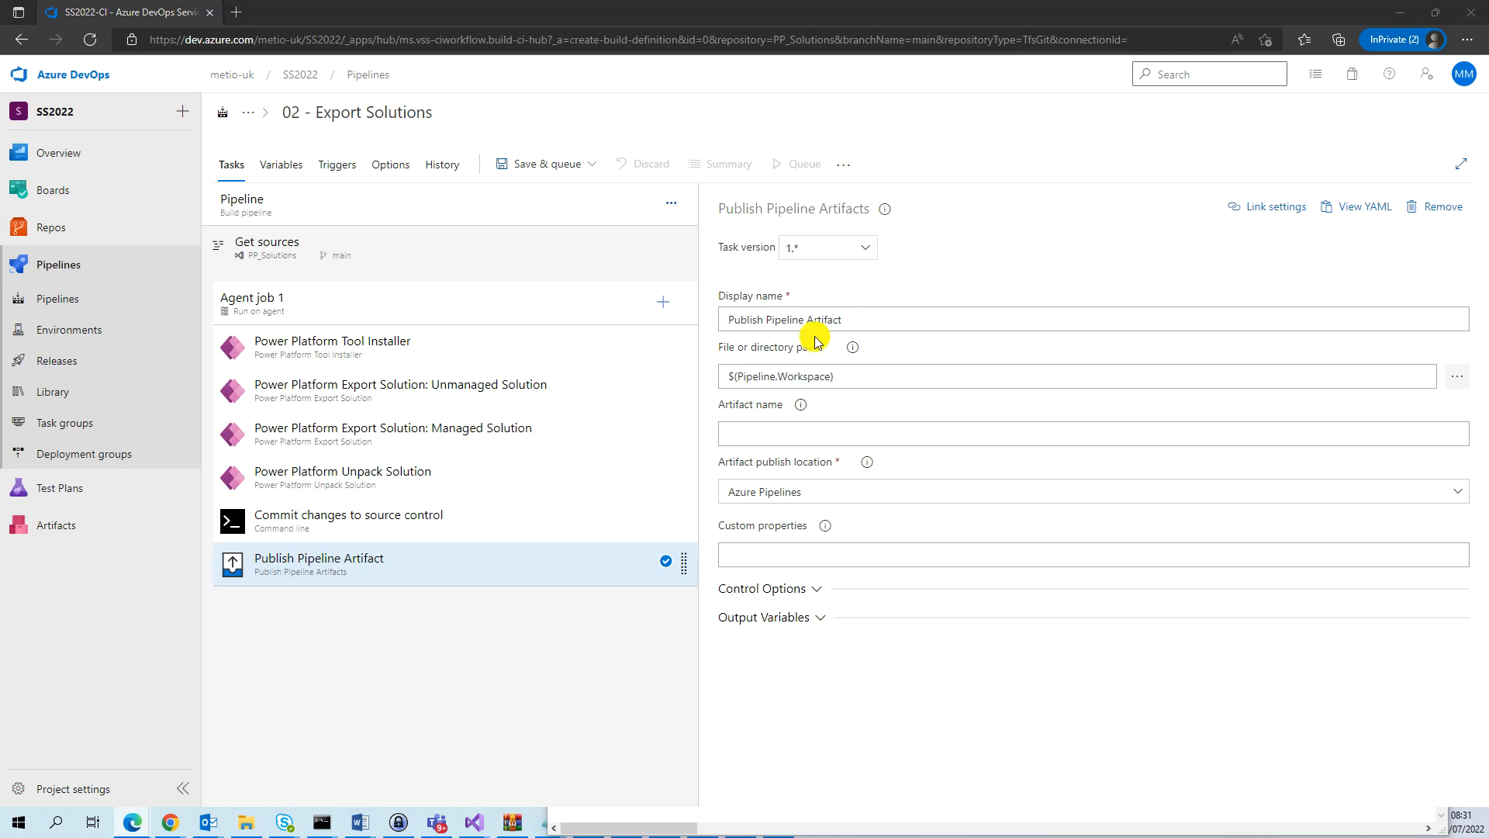
pyautogui.moveTo(857, 377); pyautogui.dragTo(710, 394)
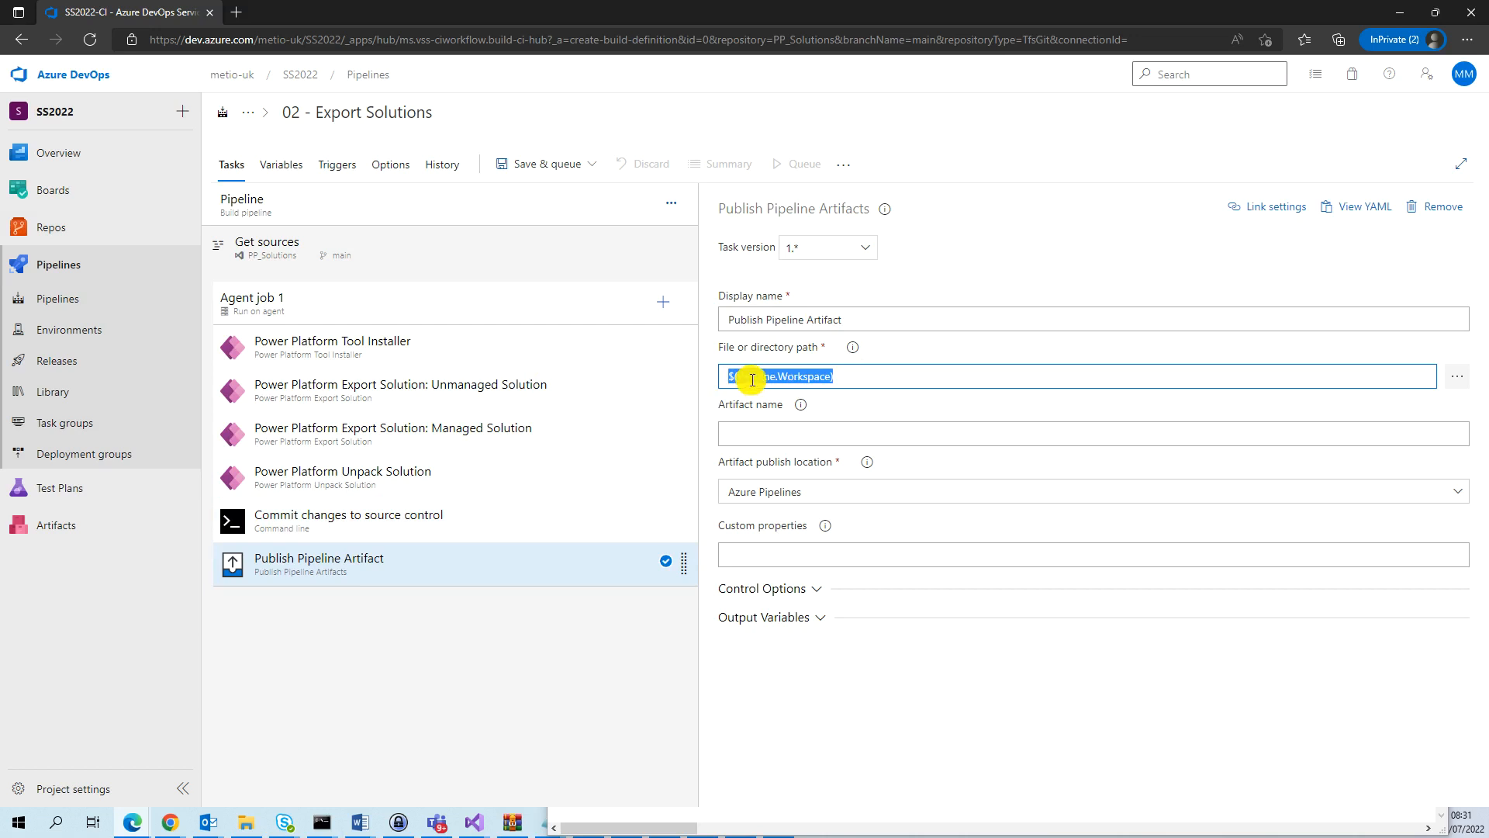
pyautogui.write('$(Build.ArtifactStagingDirectory)\\SS2022_managed.zip')
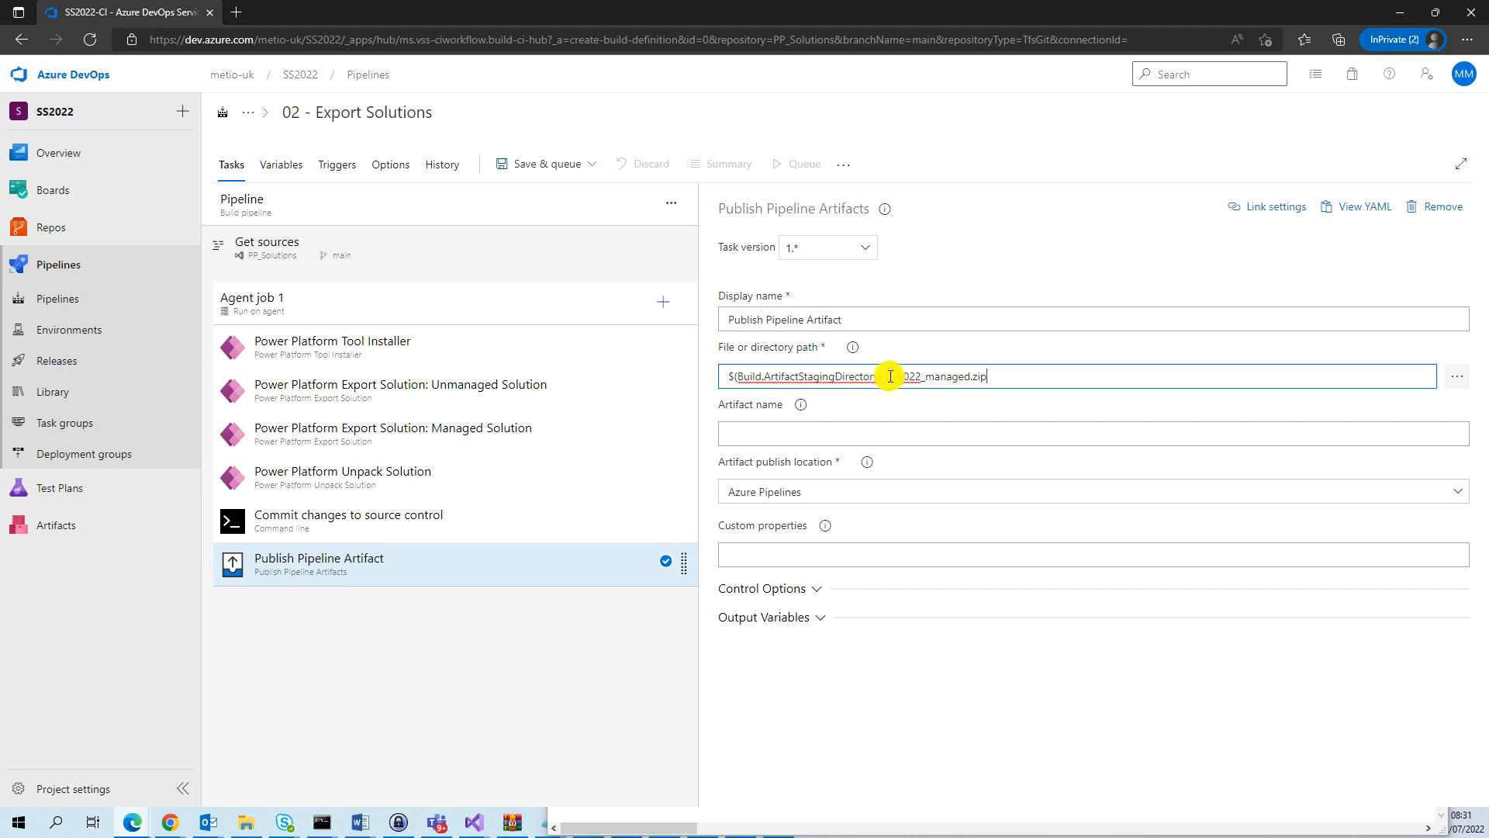
pyautogui.moveTo(886, 378); pyautogui.dragTo(991, 365)
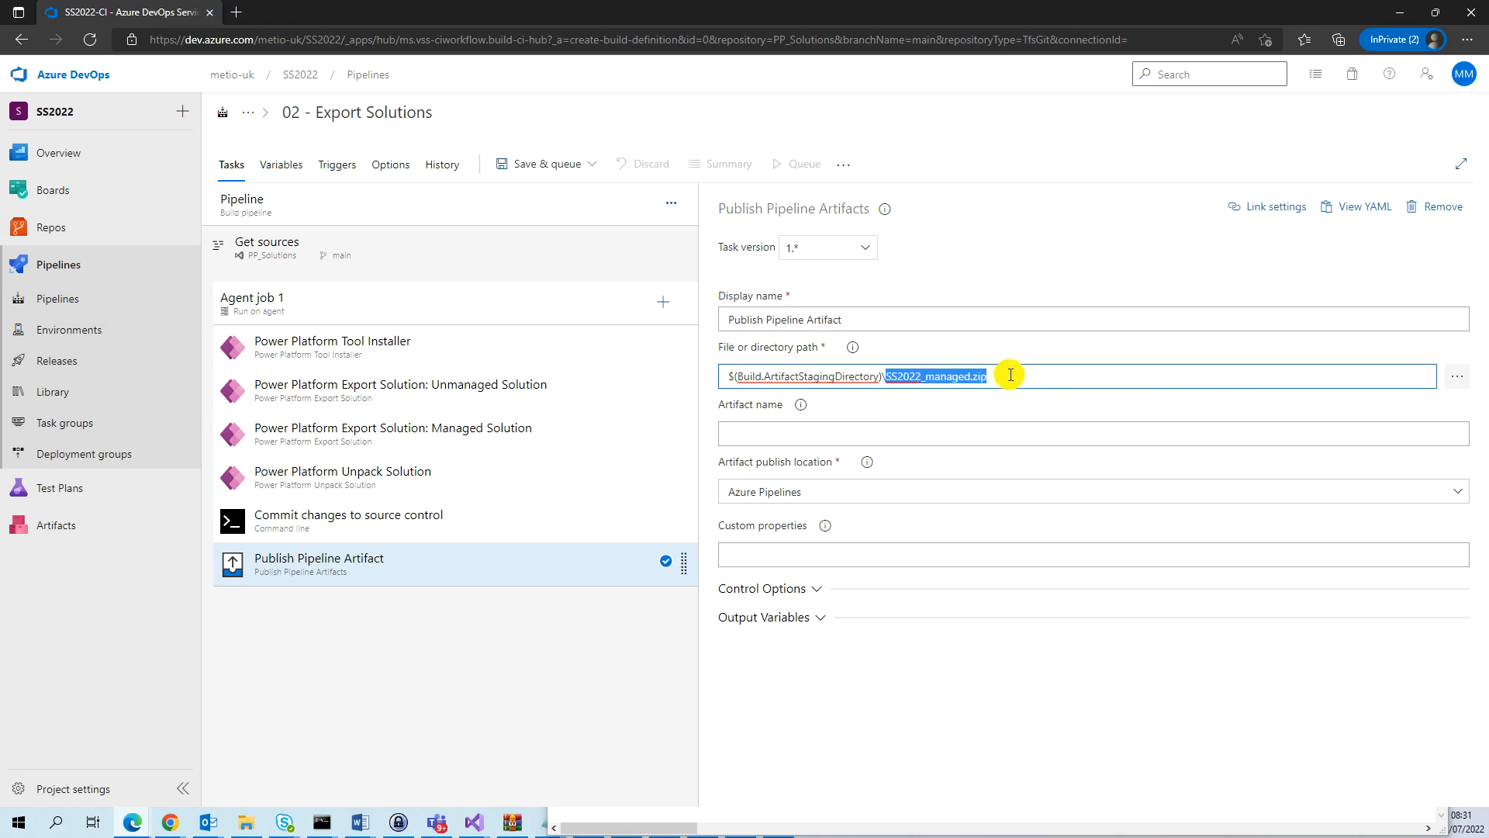
pyautogui.click(818, 436)
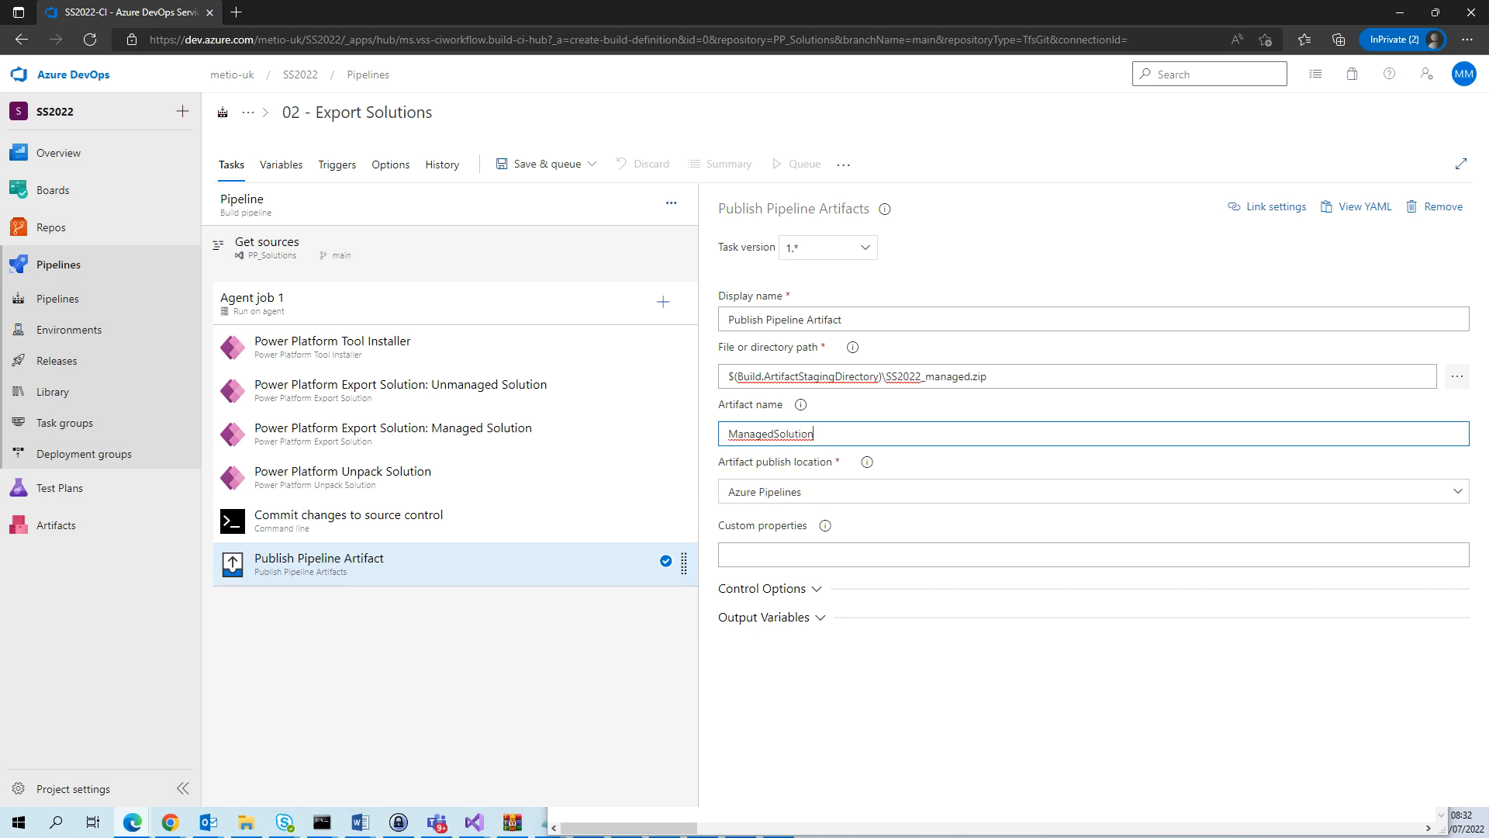
pyautogui.click(817, 588)
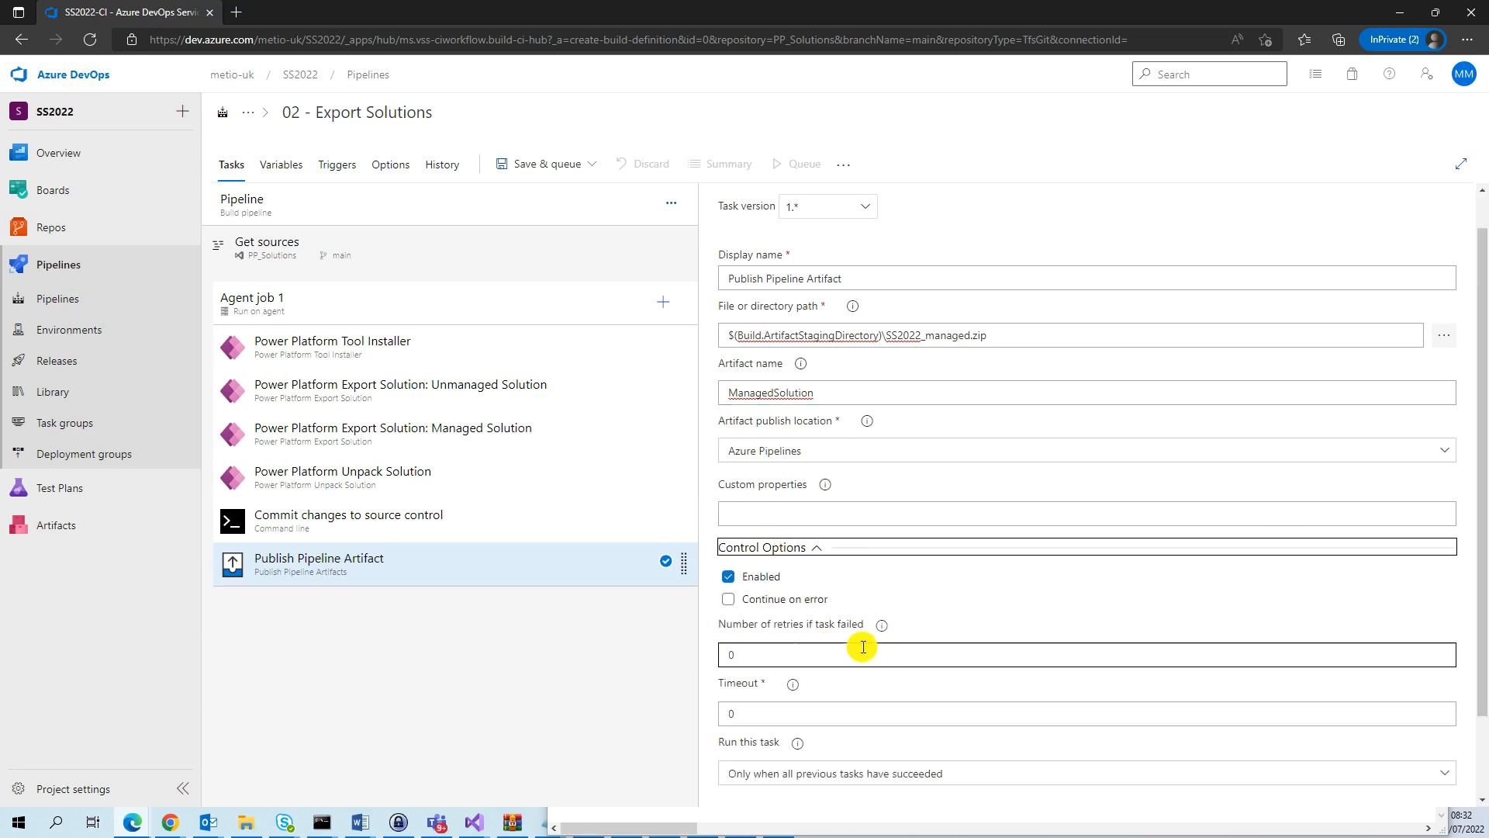
# Save the build pipeline in the root folder \ and queue a run of it.
pyautogui.click(593, 164)
pyautogui.click(557, 219)
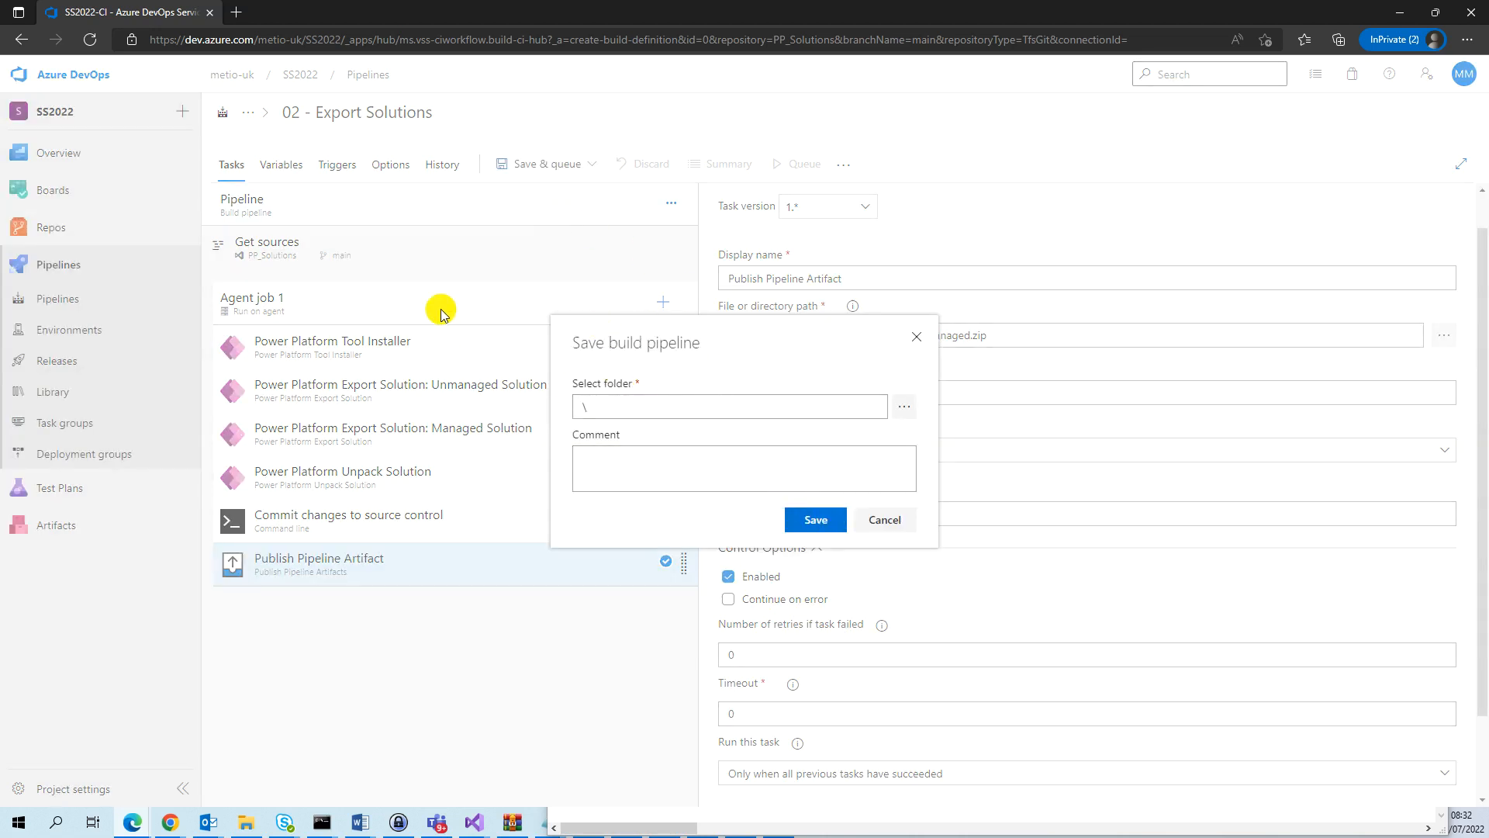
pyautogui.click(814, 523)
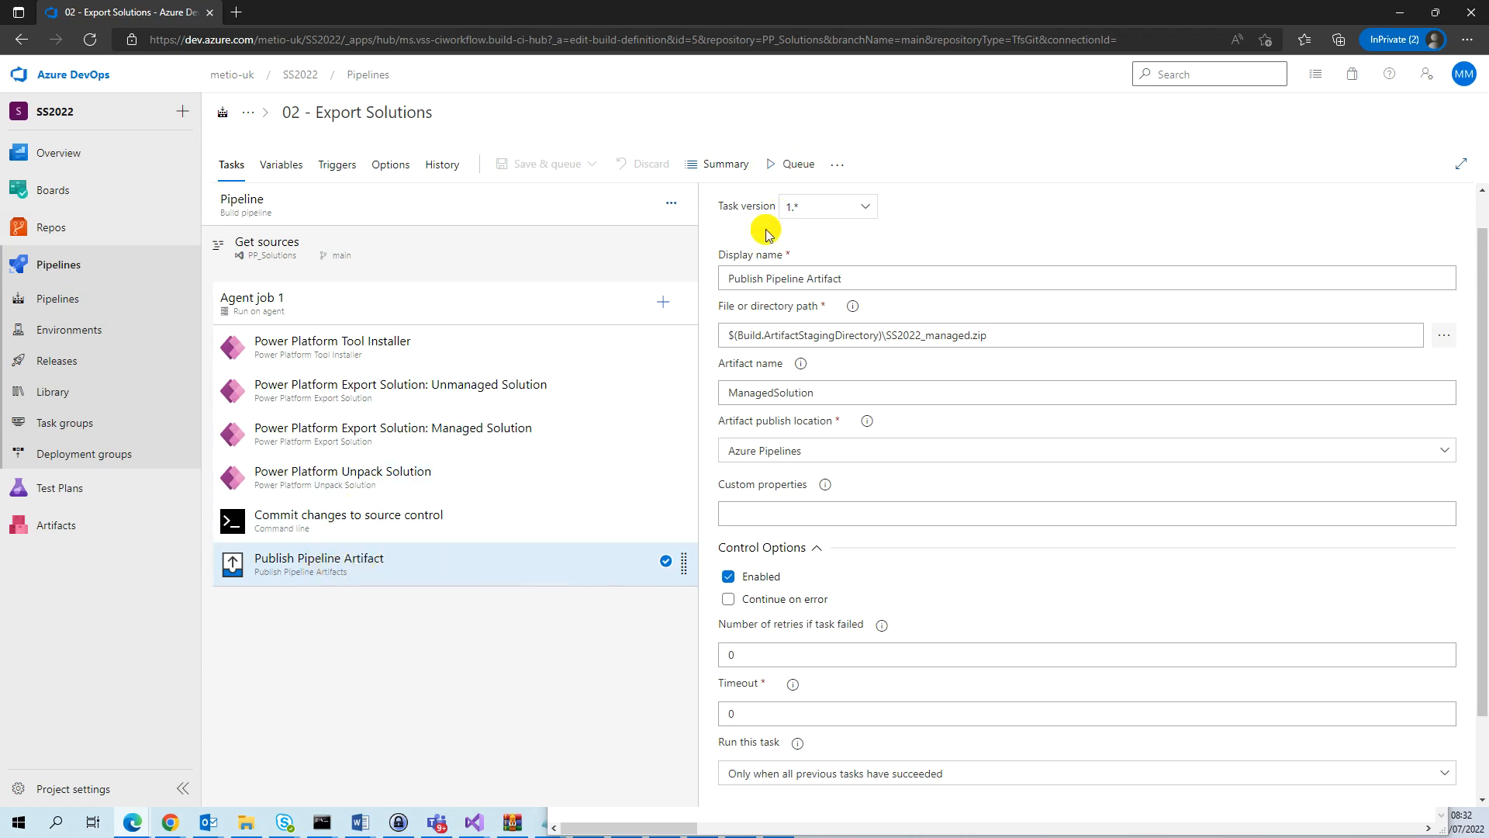
pyautogui.click(798, 169)
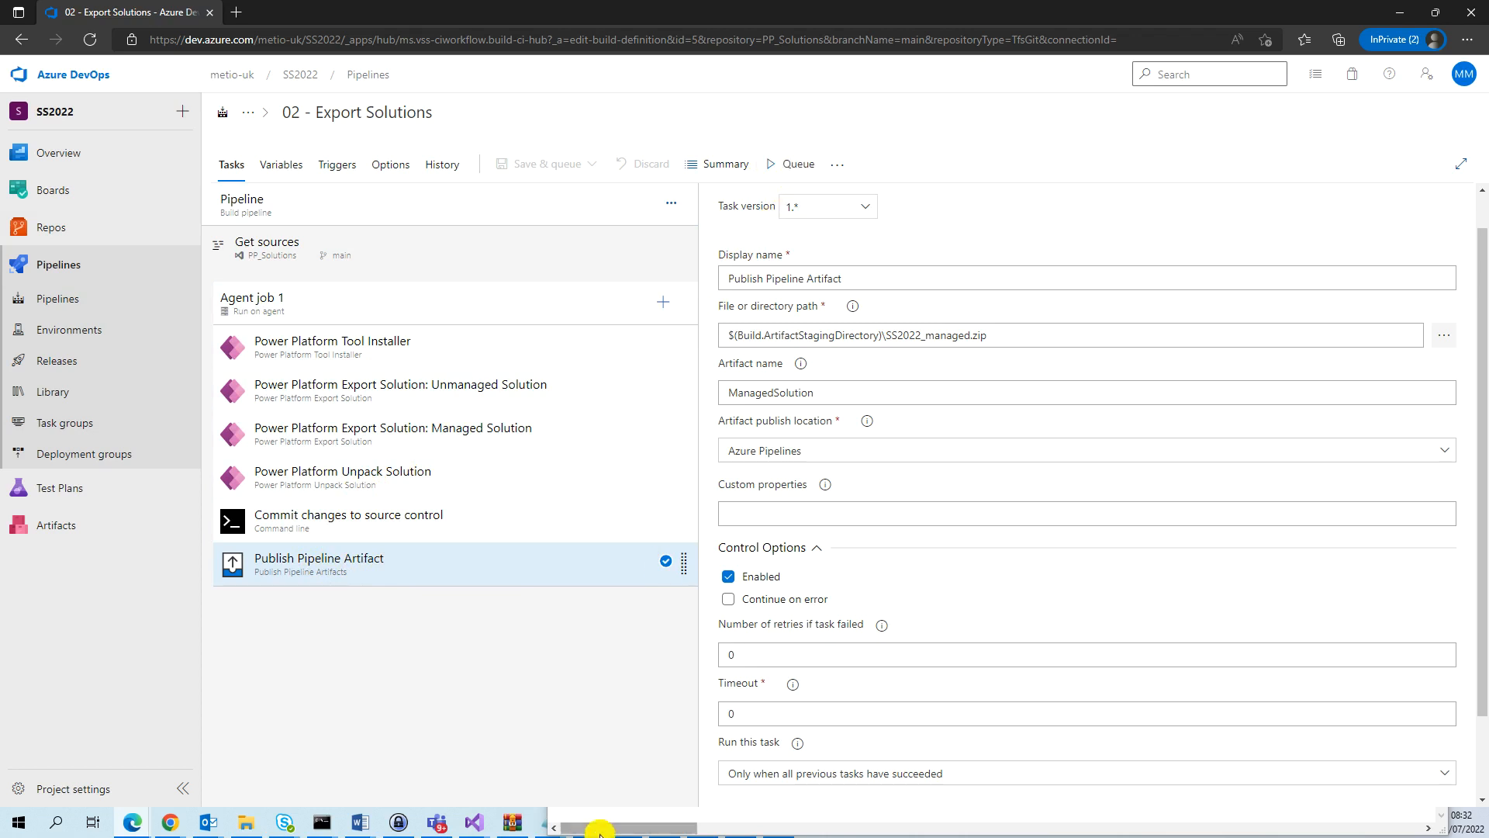